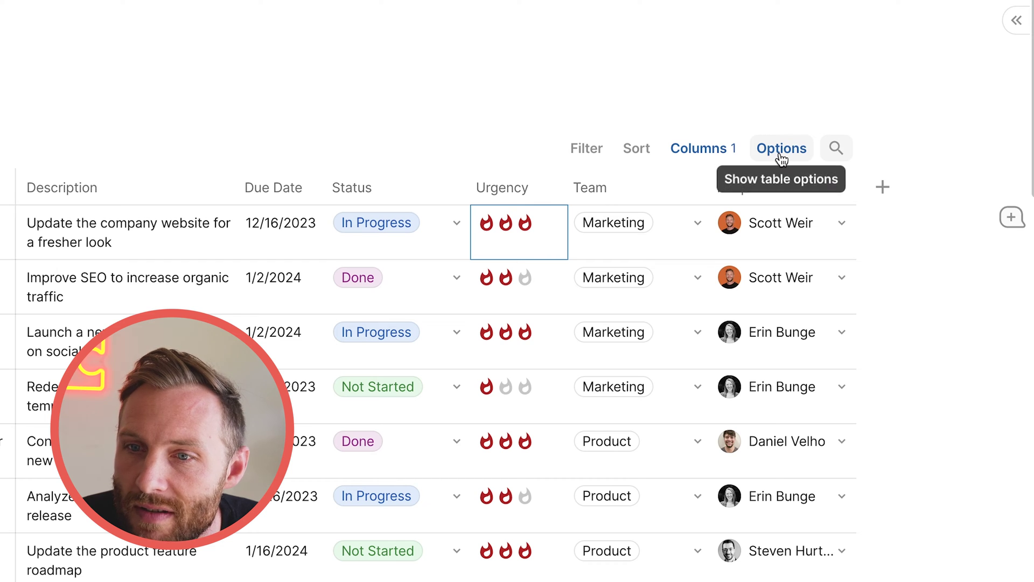
Open and close the Tasks table's conditional formatting settings, then select and clear the Task Name cells.
{"action": "left_click", "coordinate": [781, 153]}
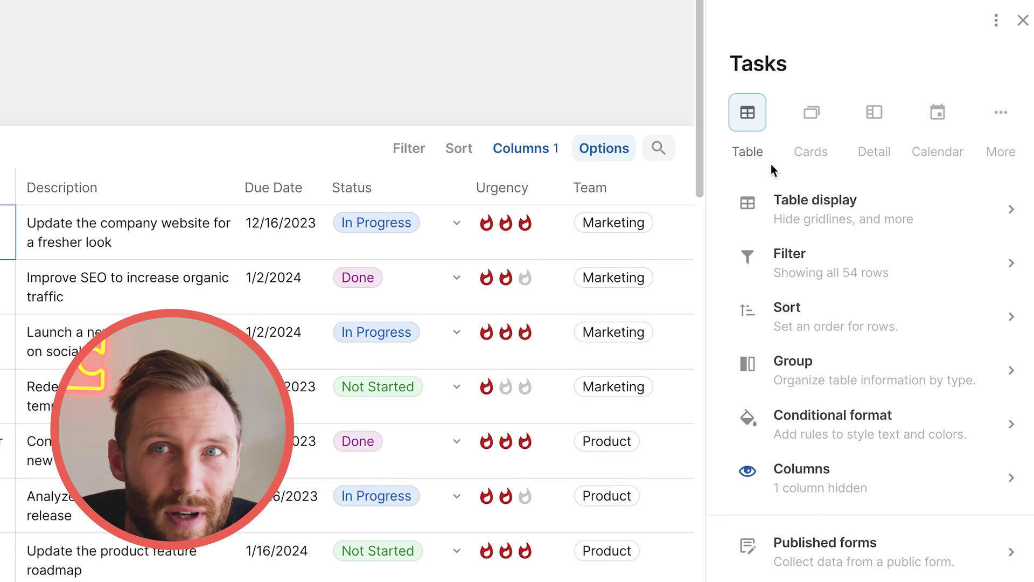
{"action": "left_click", "coordinate": [888, 439]}
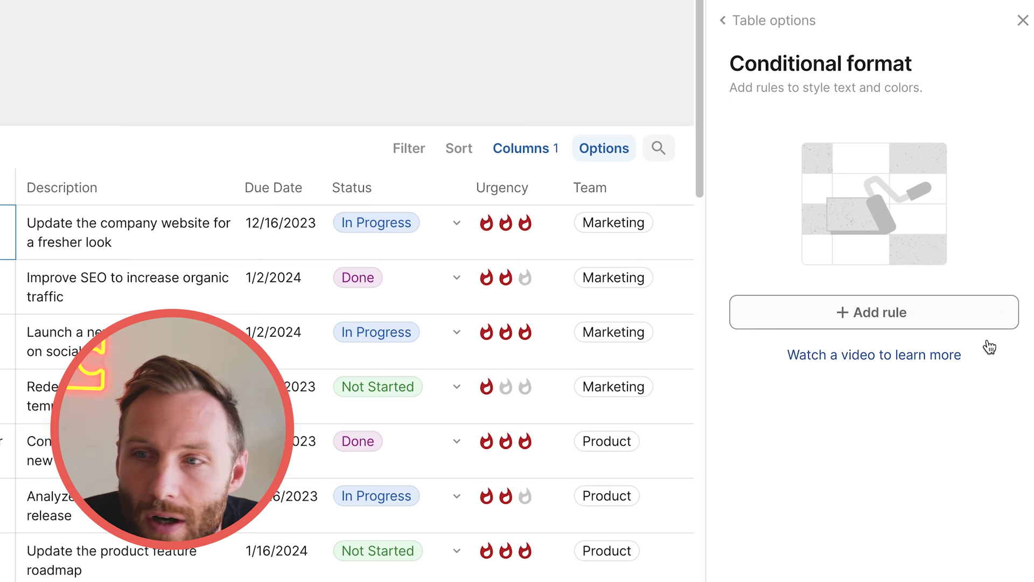
{"action": "left_click", "coordinate": [1020, 22]}
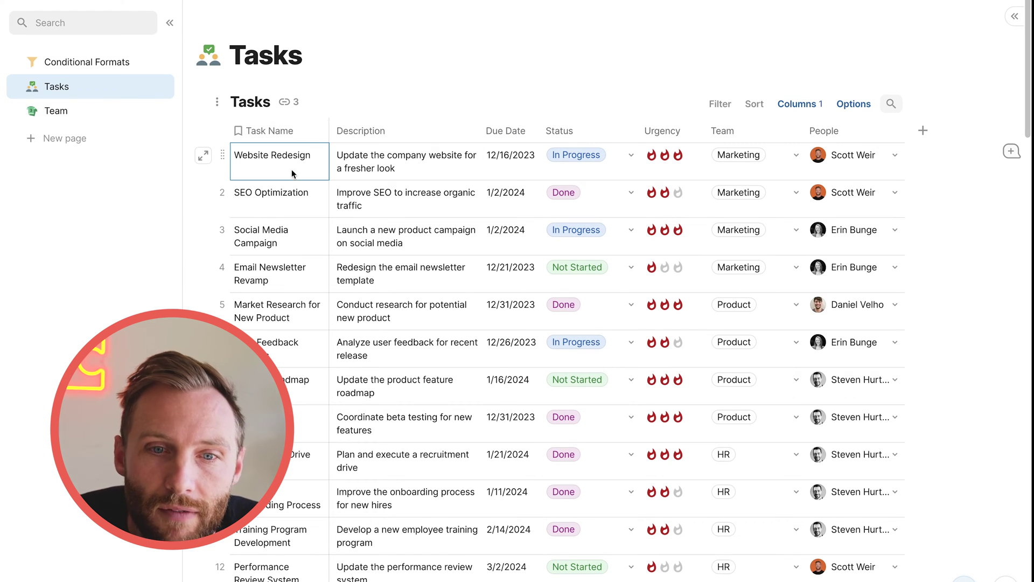
{"action": "left_click_drag", "start_coordinate": [291, 175], "coordinate": [294, 546]}
{"action": "left_click", "coordinate": [377, 274]}
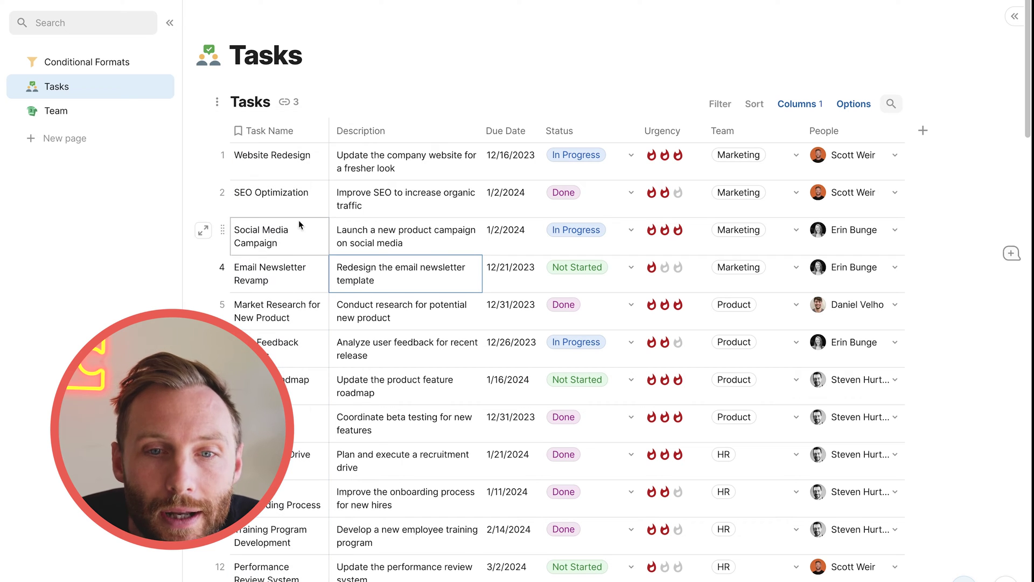
Start a conditional format rule for the Task Name column from its Format options.
{"action": "left_click", "coordinate": [319, 132]}
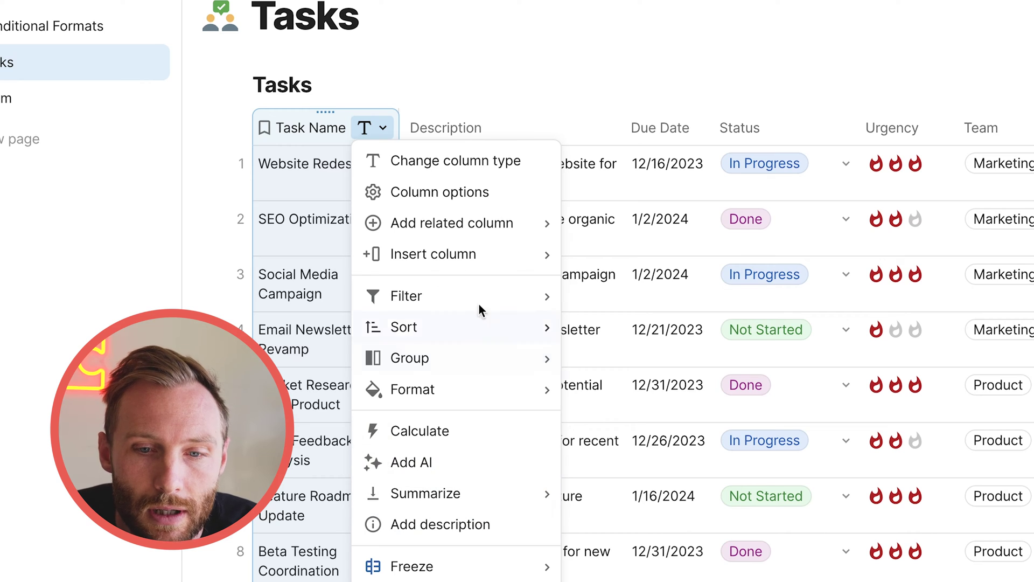
{"action": "mouse_move", "coordinate": [480, 223]}
{"action": "mouse_move", "coordinate": [487, 392]}
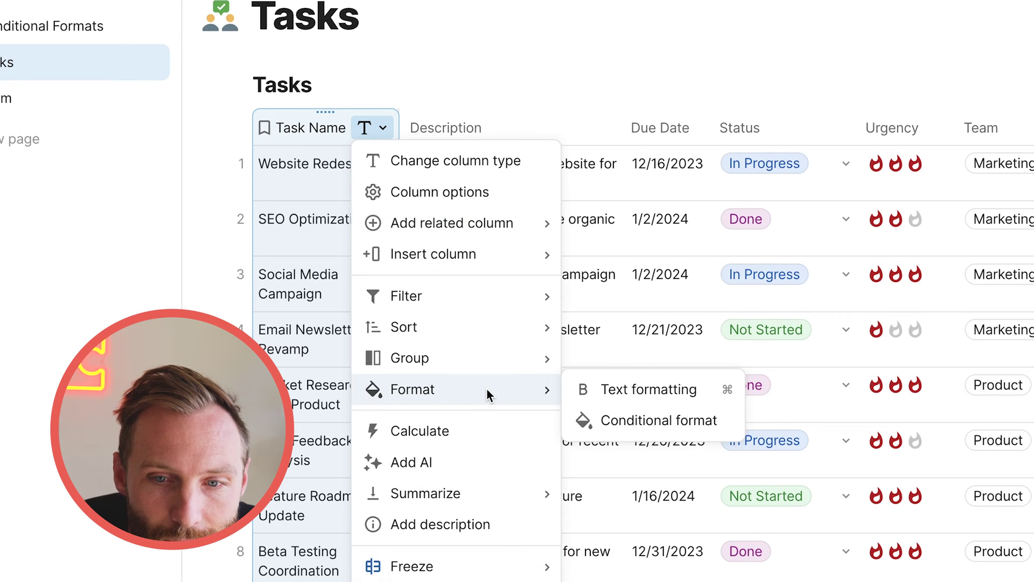
{"action": "left_click", "coordinate": [654, 423]}
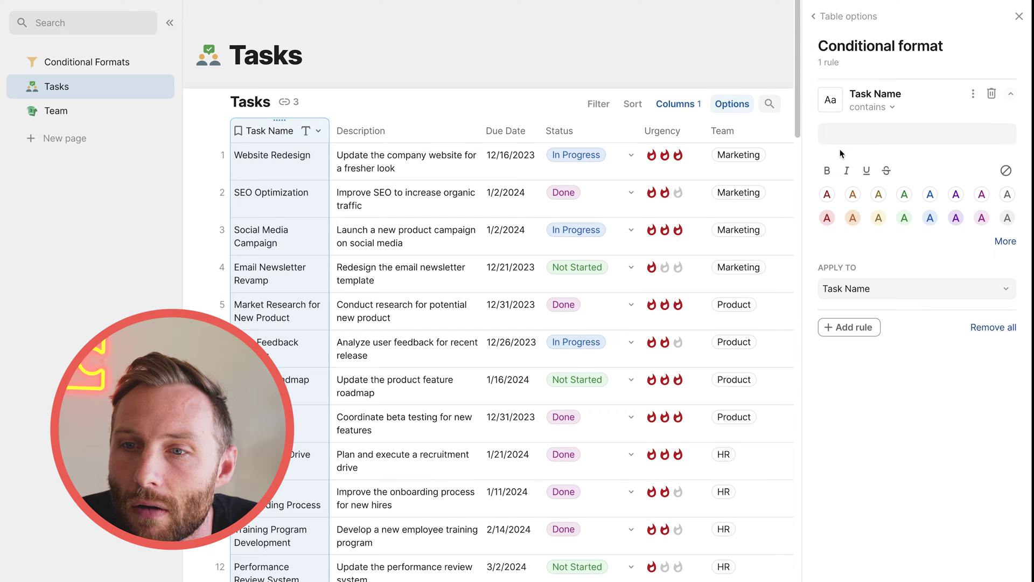
Give the Task Name rule a grey background and bold text.
{"action": "left_click", "coordinate": [1007, 218]}
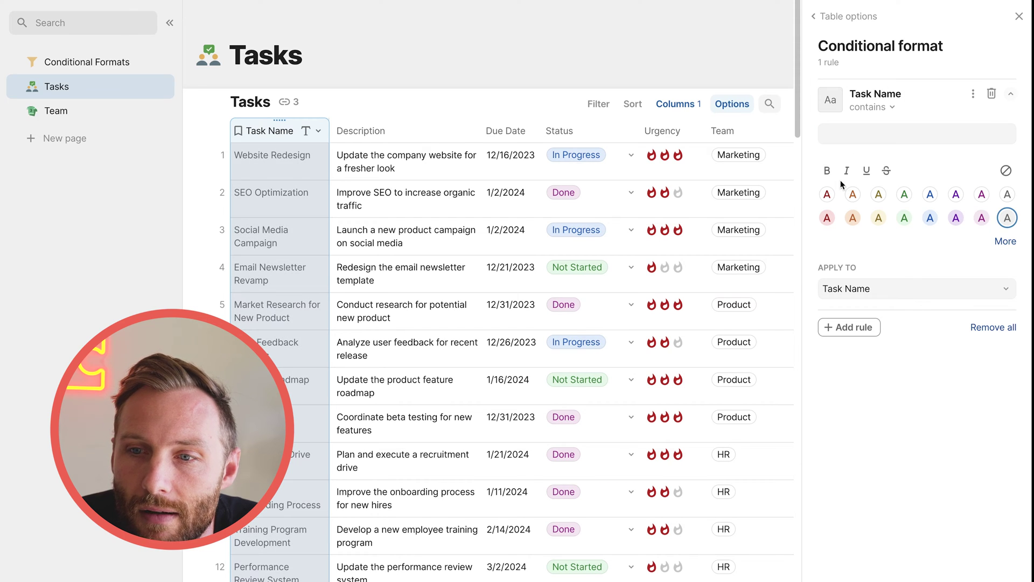
{"action": "left_click", "coordinate": [826, 171]}
{"action": "scroll", "coordinate": [341, 308], "scroll_direction": "down", "scroll_amount": 20}
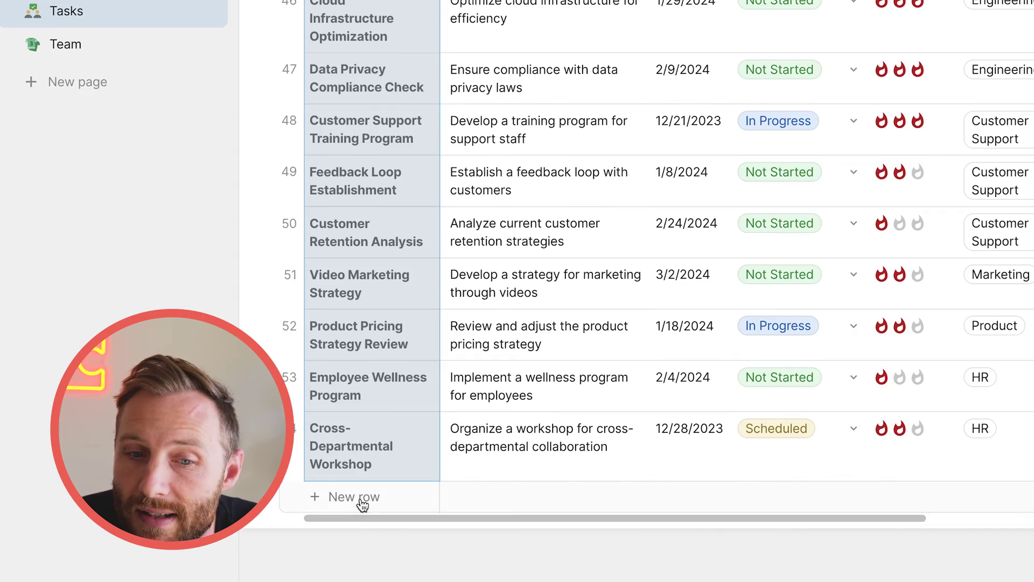
Add two empty rows to Tasks and name the new one 'new Row'.
{"action": "left_click", "coordinate": [275, 440]}
{"action": "left_click", "coordinate": [373, 501]}
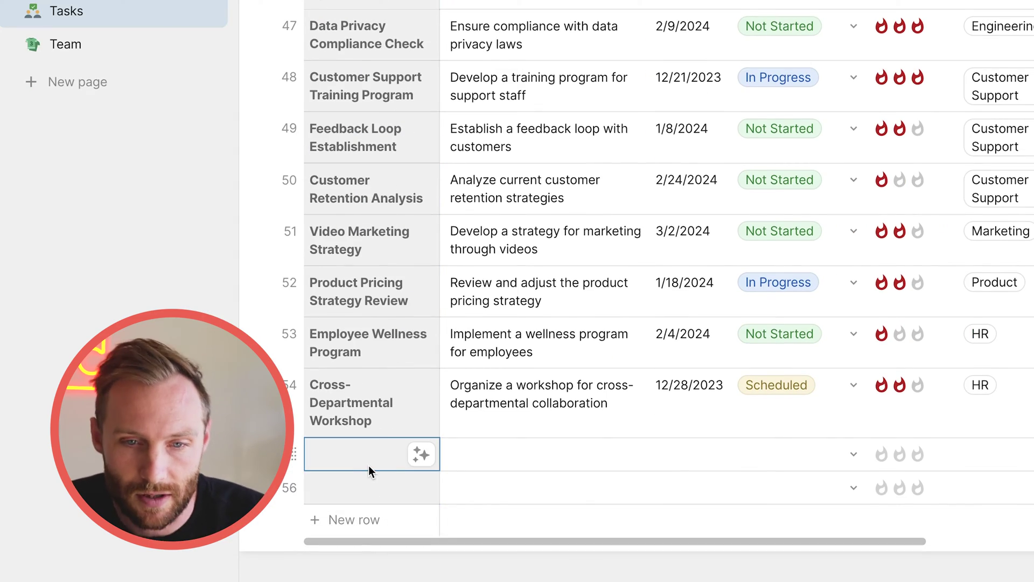
{"action": "scroll", "coordinate": [369, 465], "scroll_direction": "right", "scroll_amount": 2}
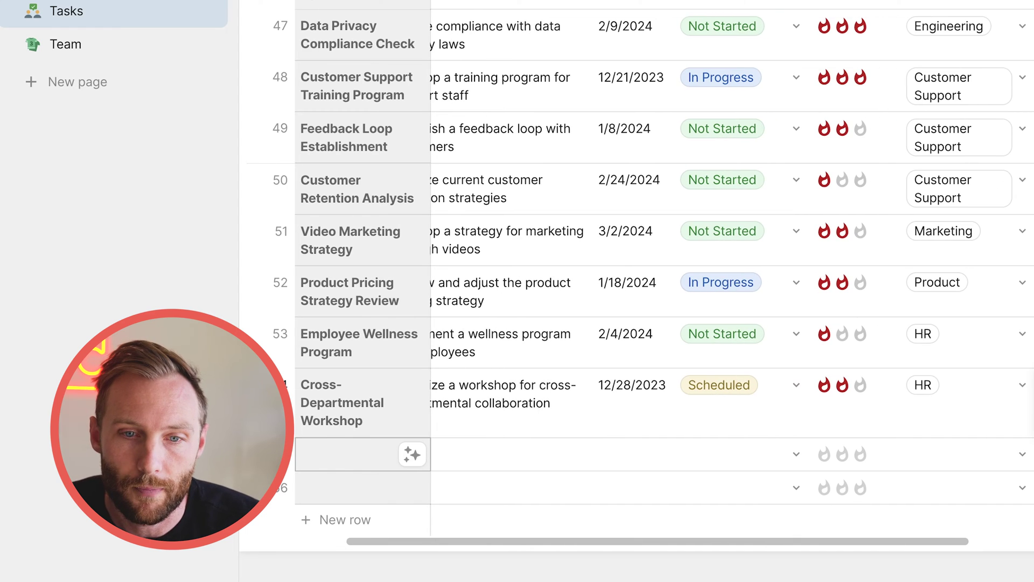
{"action": "left_click", "coordinate": [343, 462]}
{"action": "type", "text": "new Row"}
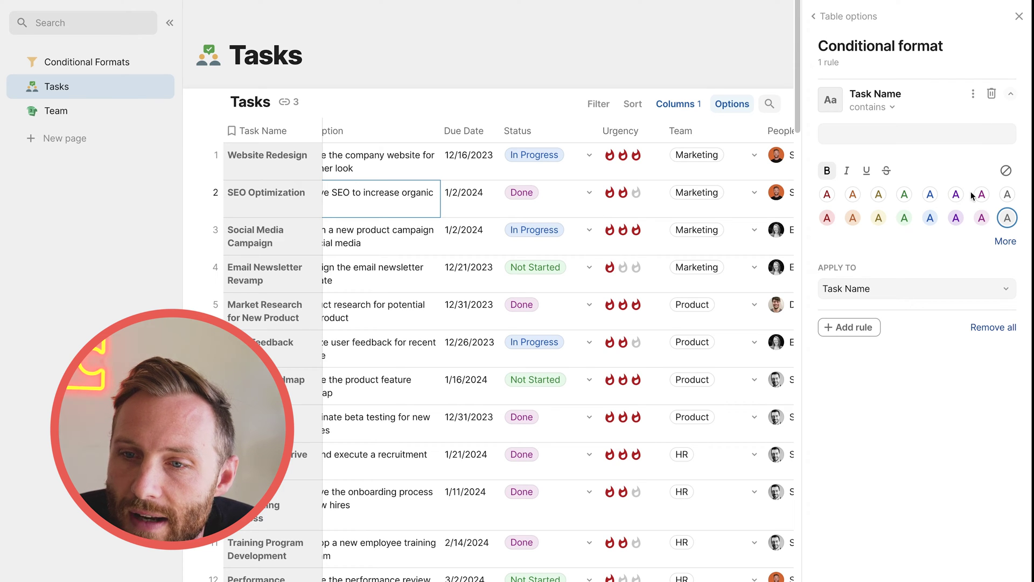
Add a Description rule with italic grey text and close the conditional format panel.
{"action": "left_click", "coordinate": [861, 327]}
{"action": "left_click", "coordinate": [890, 380]}
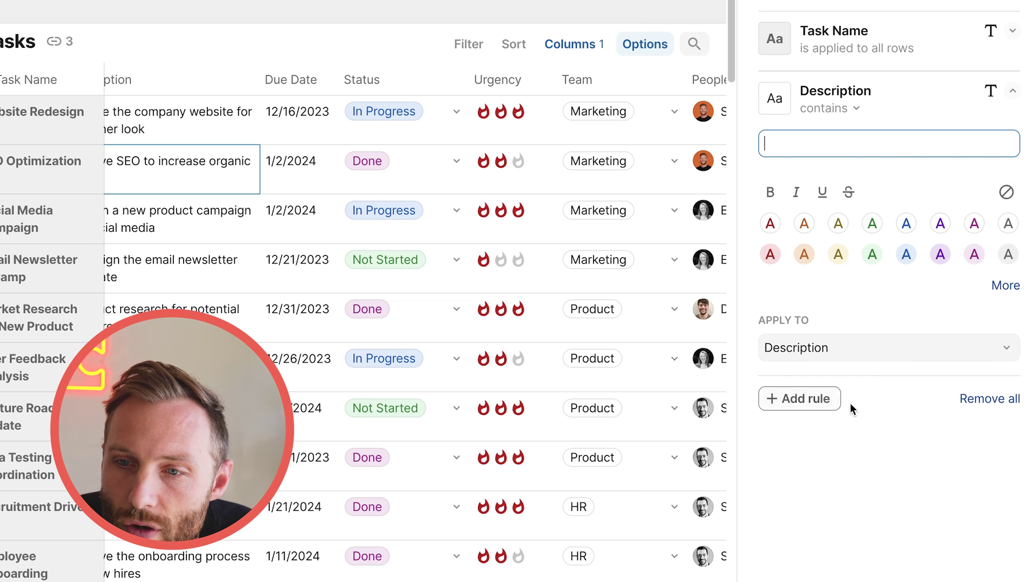
{"action": "left_click", "coordinate": [797, 193]}
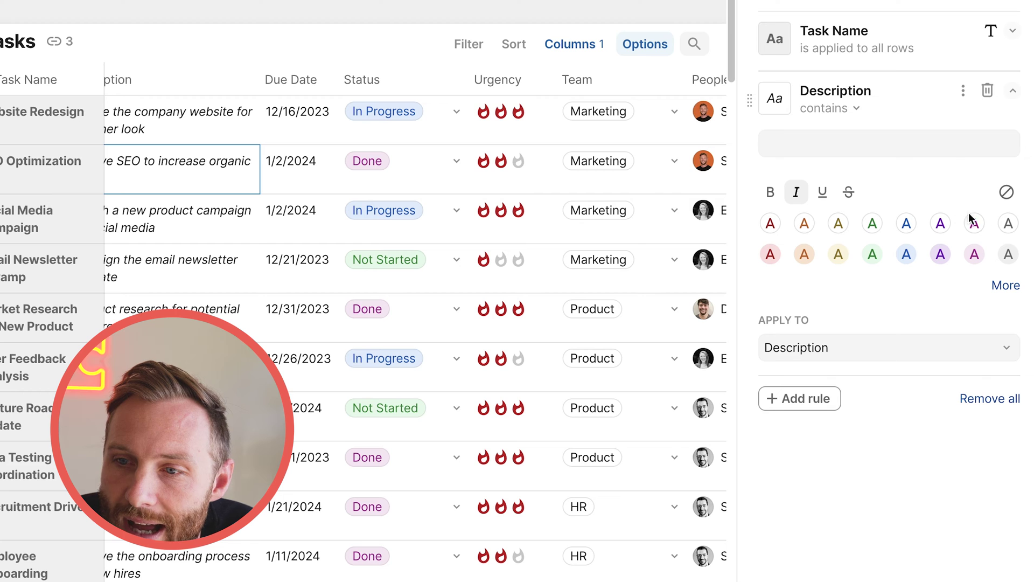
{"action": "left_click", "coordinate": [1007, 229]}
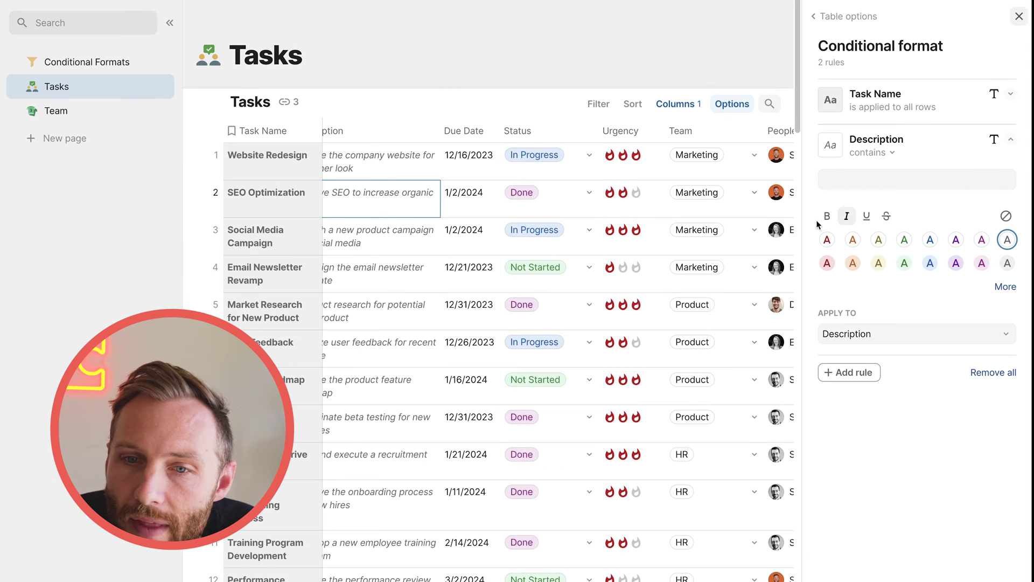
{"action": "key", "text": "Escape"}
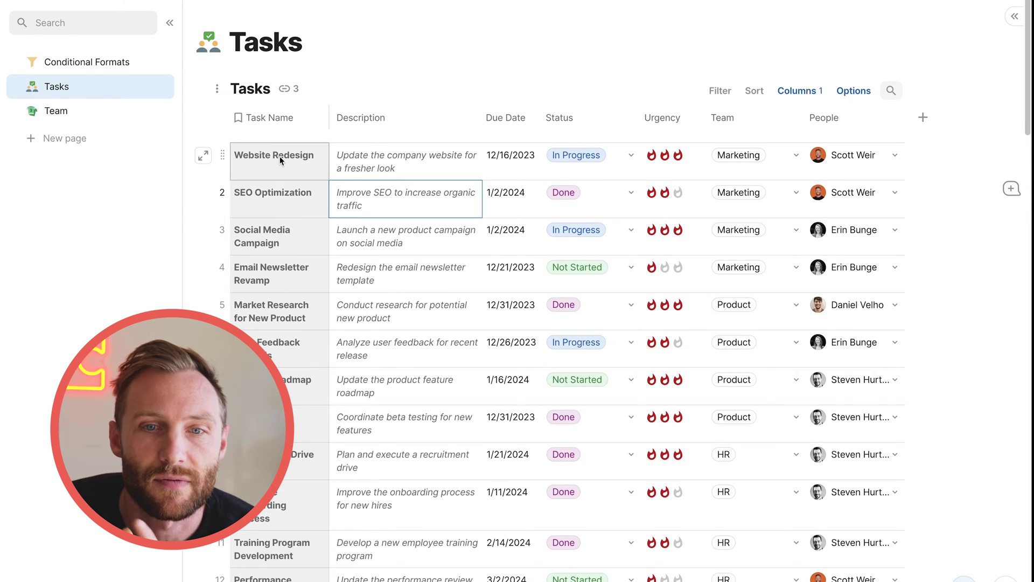
Select various blocks of task rows, Description cells and Marketing Team cells in the table.
{"action": "left_click_drag", "start_coordinate": [280, 156], "coordinate": [875, 577]}
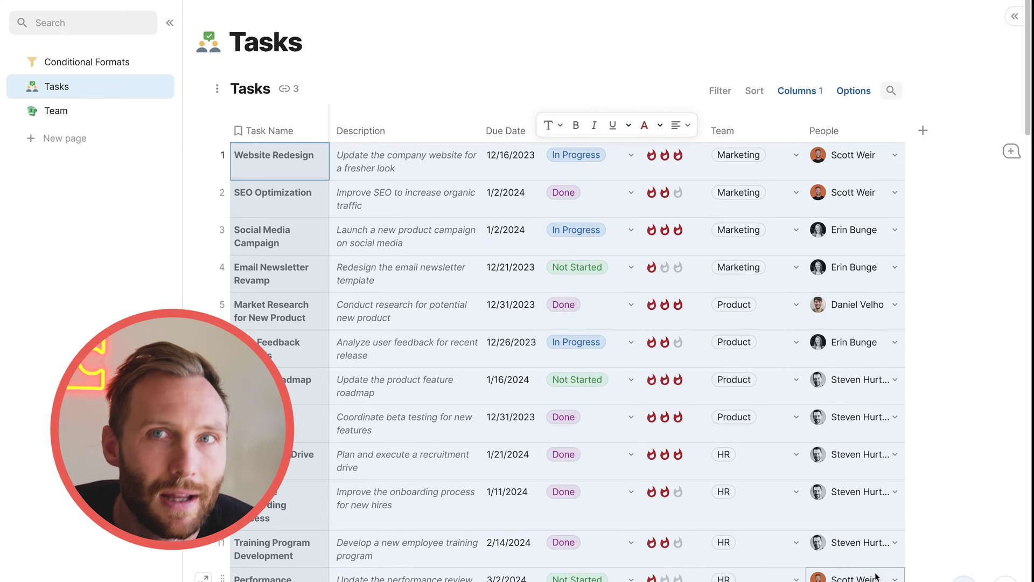
{"action": "left_click", "coordinate": [395, 208]}
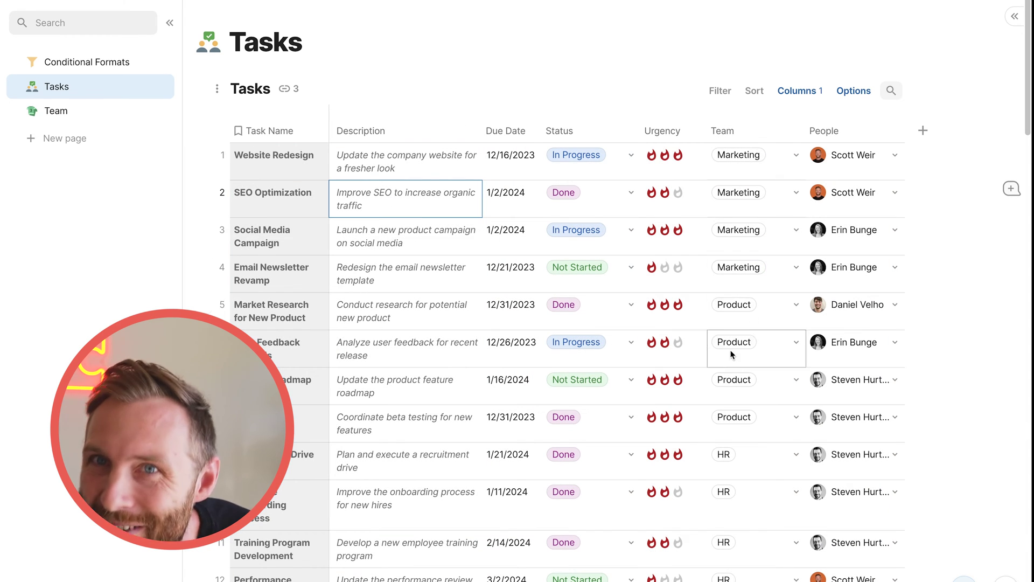
{"action": "left_click_drag", "start_coordinate": [401, 162], "coordinate": [400, 403]}
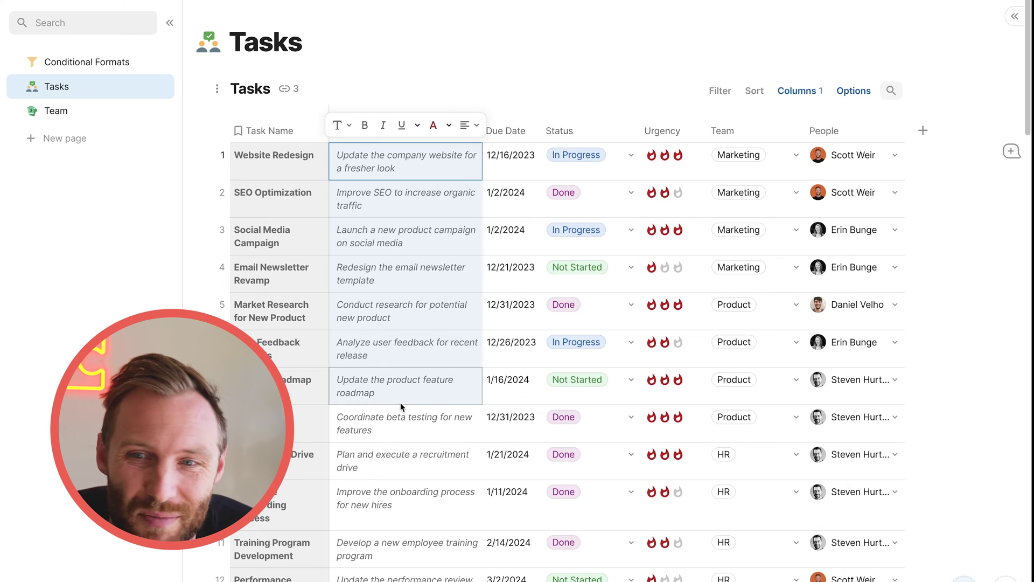
{"action": "left_click", "coordinate": [783, 175]}
{"action": "mouse_move", "coordinate": [783, 184]}
{"action": "left_mouse_down"}
{"action": "mouse_move", "coordinate": [782, 280]}
{"action": "mouse_move", "coordinate": [764, 286]}
{"action": "left_mouse_up"}
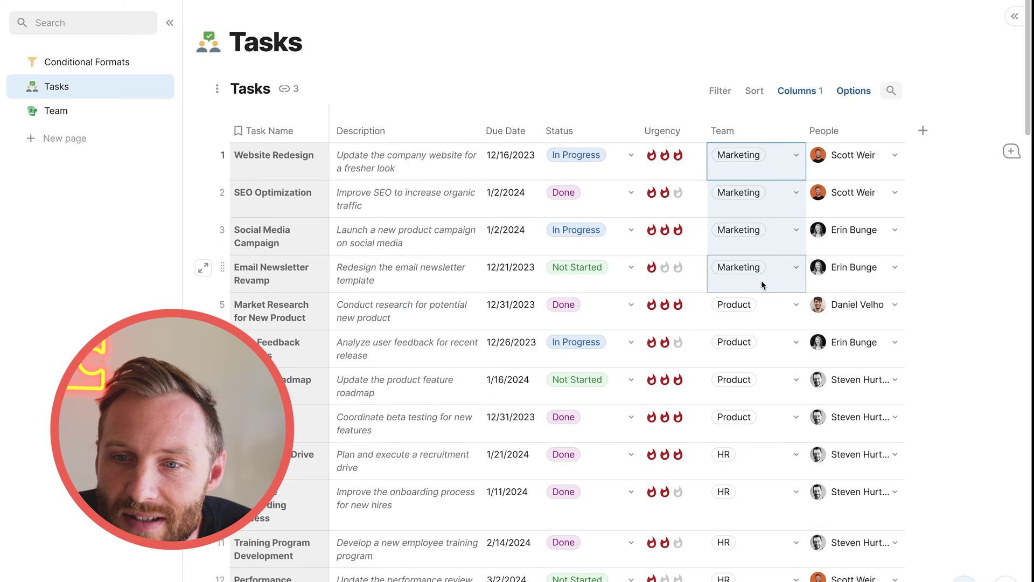
{"action": "left_click_drag", "start_coordinate": [754, 330], "coordinate": [755, 423]}
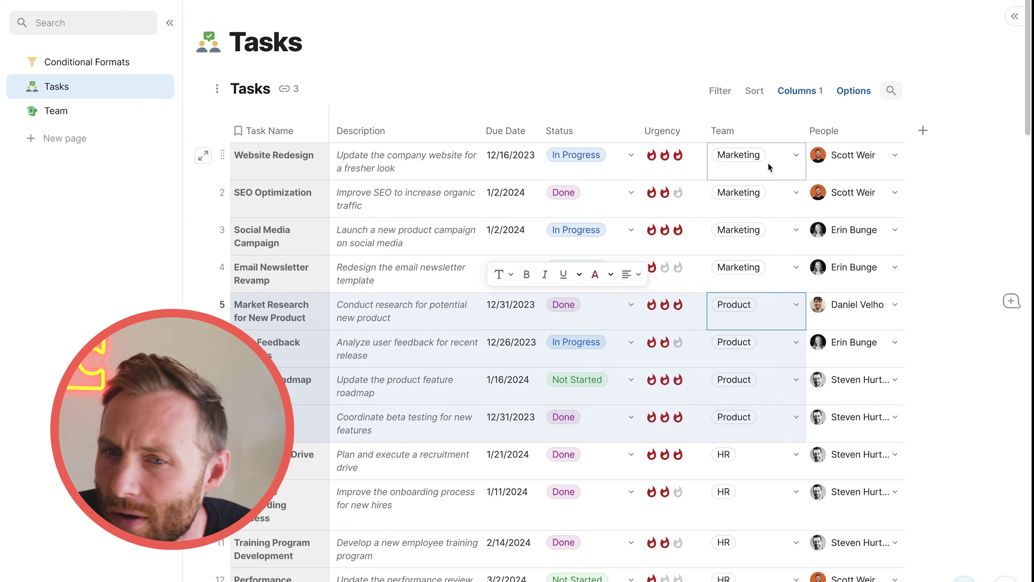
{"action": "mouse_move", "coordinate": [771, 166]}
{"action": "left_mouse_down"}
{"action": "mouse_move", "coordinate": [786, 286]}
{"action": "mouse_move", "coordinate": [774, 489]}
{"action": "left_mouse_up"}
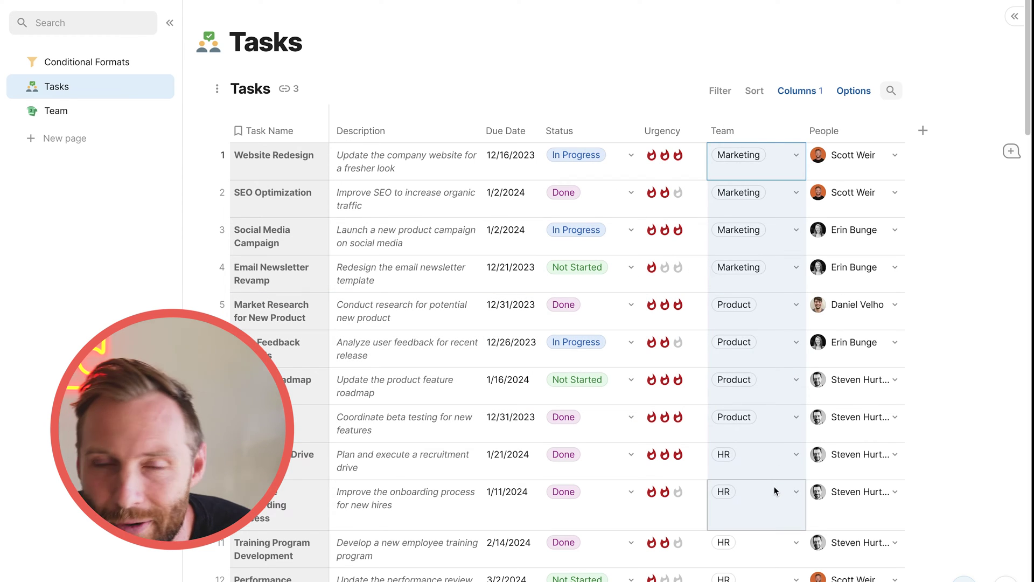
Switch to the Team page and select the team names and Found values.
{"action": "left_click", "coordinate": [75, 118]}
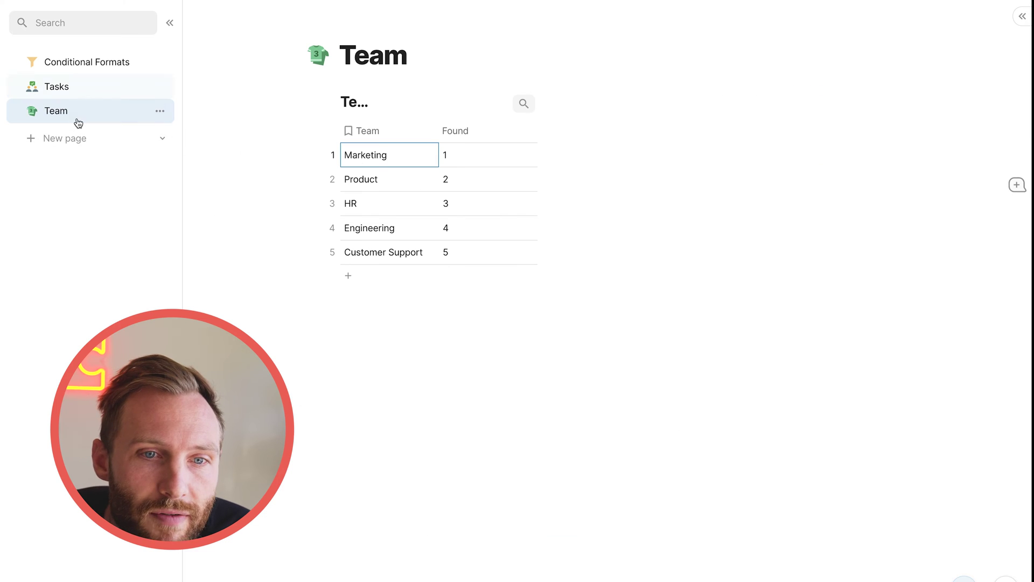
{"action": "left_click_drag", "start_coordinate": [388, 159], "coordinate": [508, 244]}
{"action": "left_click", "coordinate": [76, 87]}
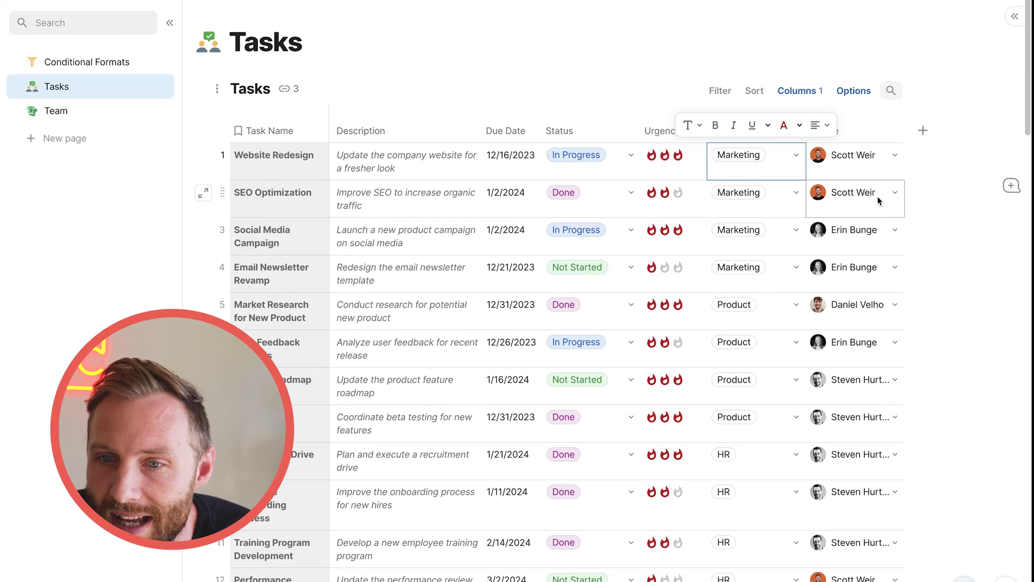
{"action": "left_click", "coordinate": [89, 120]}
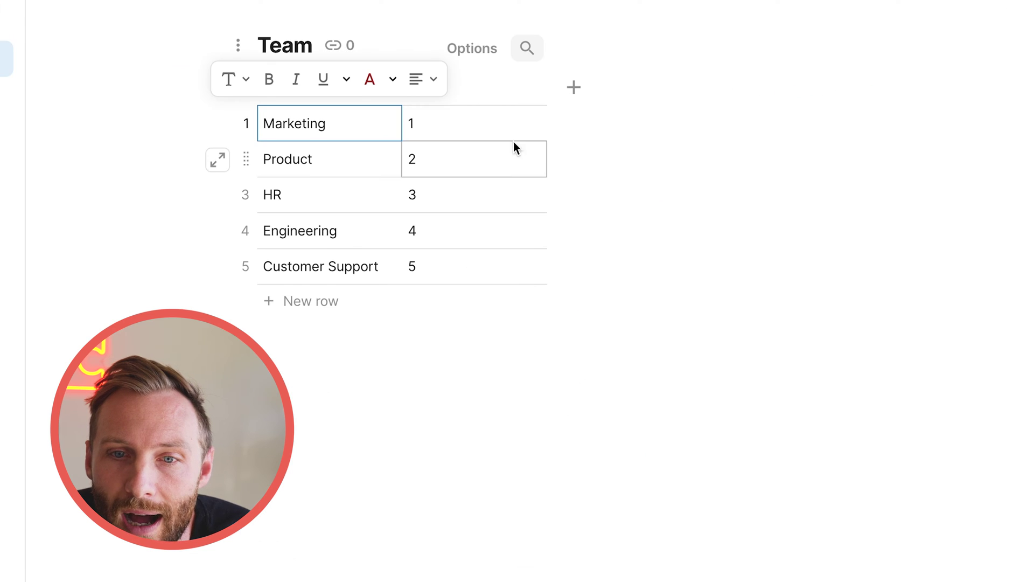
{"action": "left_click_drag", "start_coordinate": [509, 129], "coordinate": [353, 299]}
Add four empty test rows to the Team table, then undo them.
{"action": "left_click", "coordinate": [352, 300]}
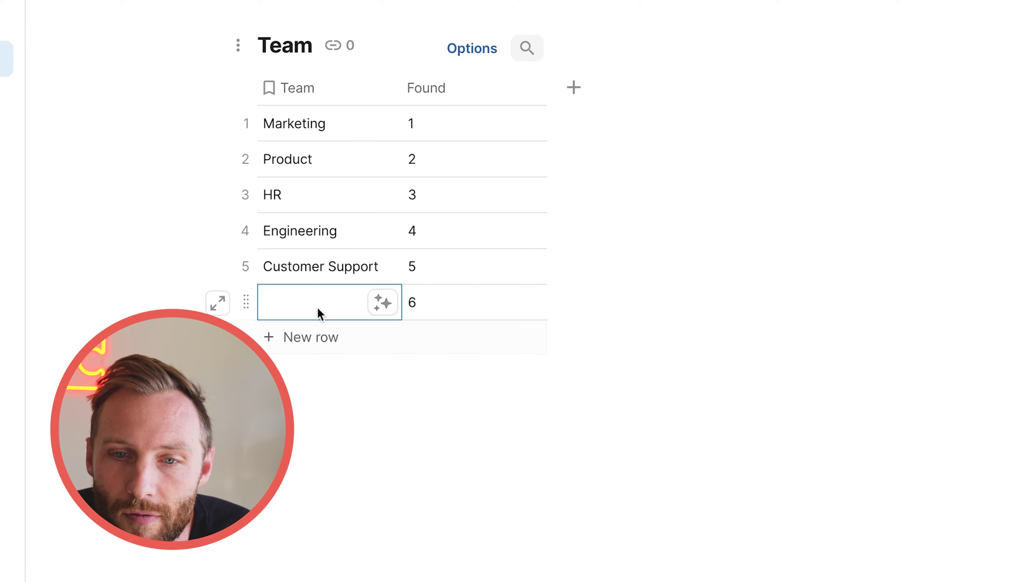
{"action": "left_click", "coordinate": [320, 350]}
{"action": "left_click", "coordinate": [328, 381]}
{"action": "left_click", "coordinate": [356, 432]}
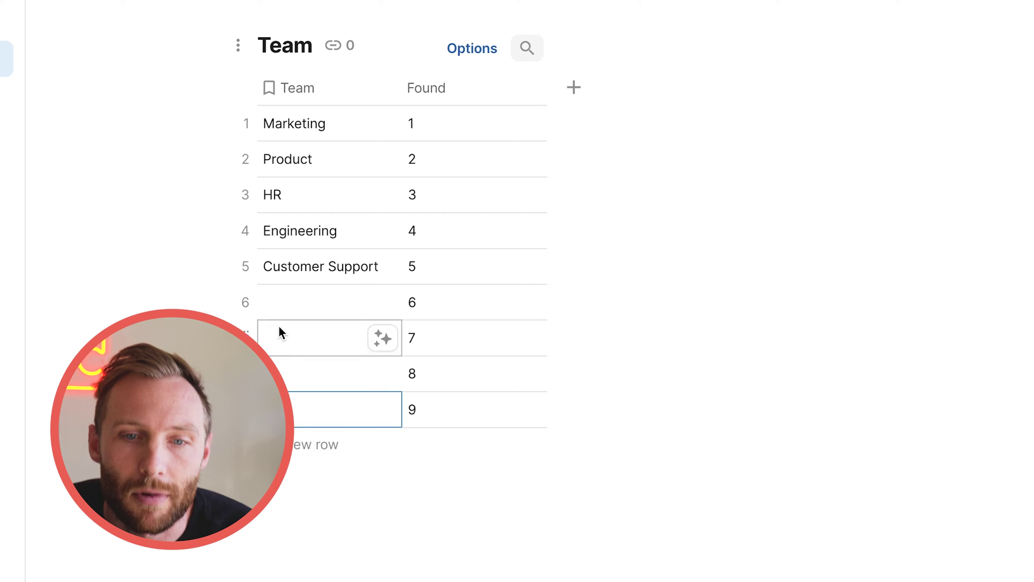
{"action": "left_click", "coordinate": [249, 303]}
{"action": "key", "text": "ctrl+z"}
{"action": "key", "text": "ctrl+z"}
{"action": "key", "text": "ctrl+z"}
{"action": "key", "text": "ctrl+z"}
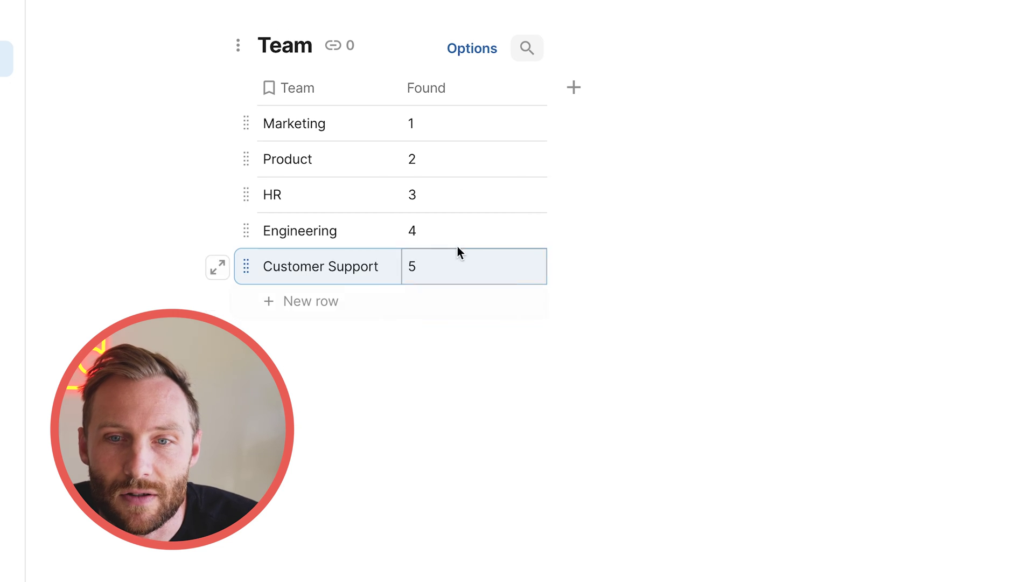
View the Found column's formula thisTable.Find(thisRow) and close the editor.
{"action": "left_click", "coordinate": [458, 98]}
{"action": "left_click", "coordinate": [458, 98]}
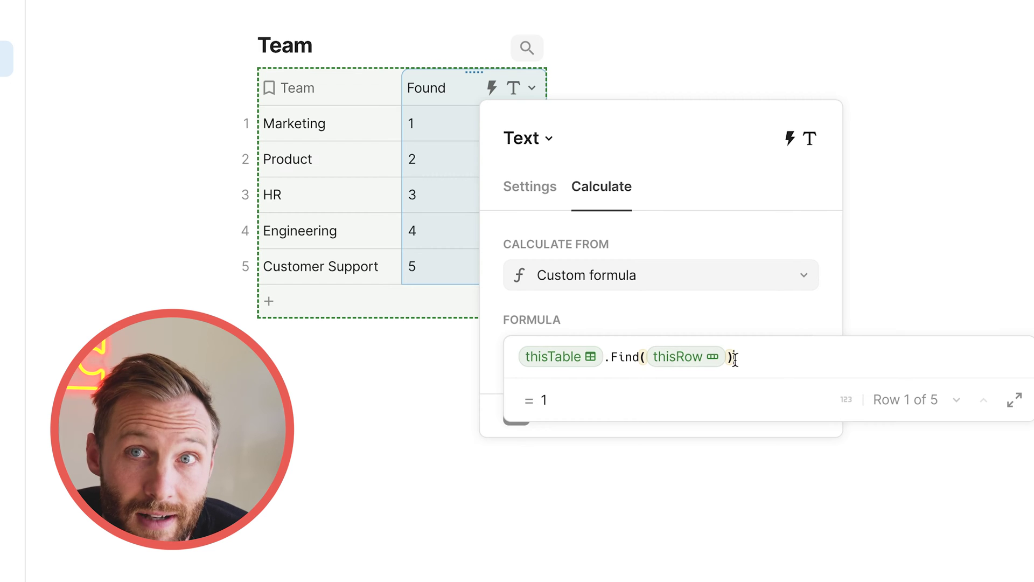
{"action": "left_click", "coordinate": [850, 516]}
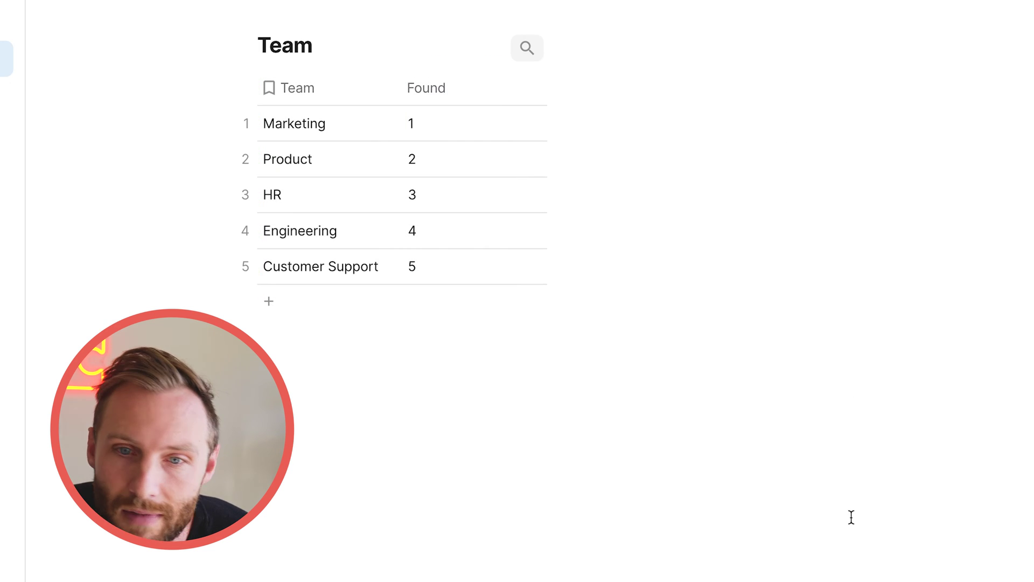
Colour the Found column's values with a rainbow colour-scale rule.
{"action": "left_click", "coordinate": [517, 99]}
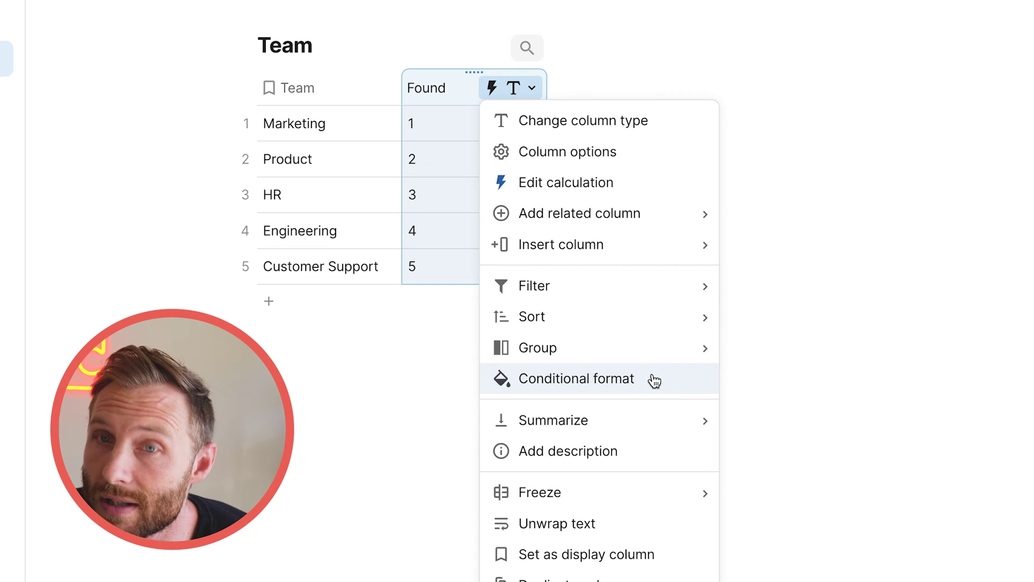
{"action": "left_click", "coordinate": [653, 372]}
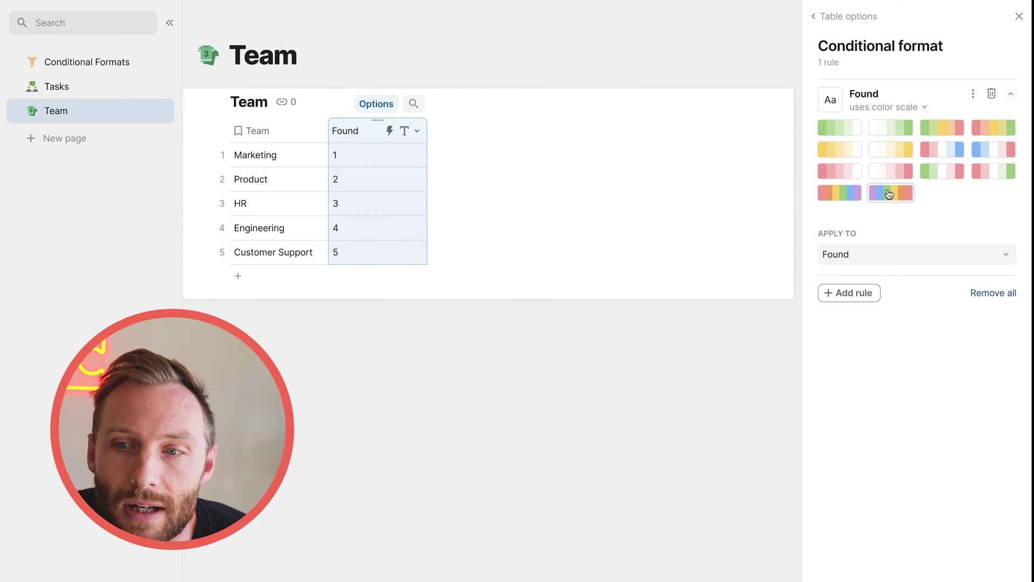
{"action": "left_click", "coordinate": [889, 195]}
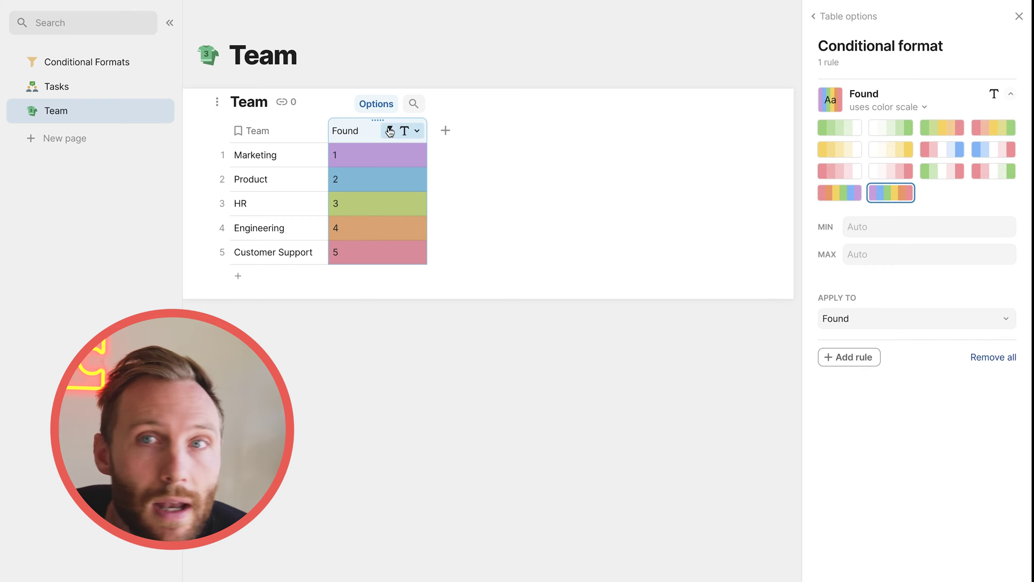
{"action": "left_click", "coordinate": [376, 156]}
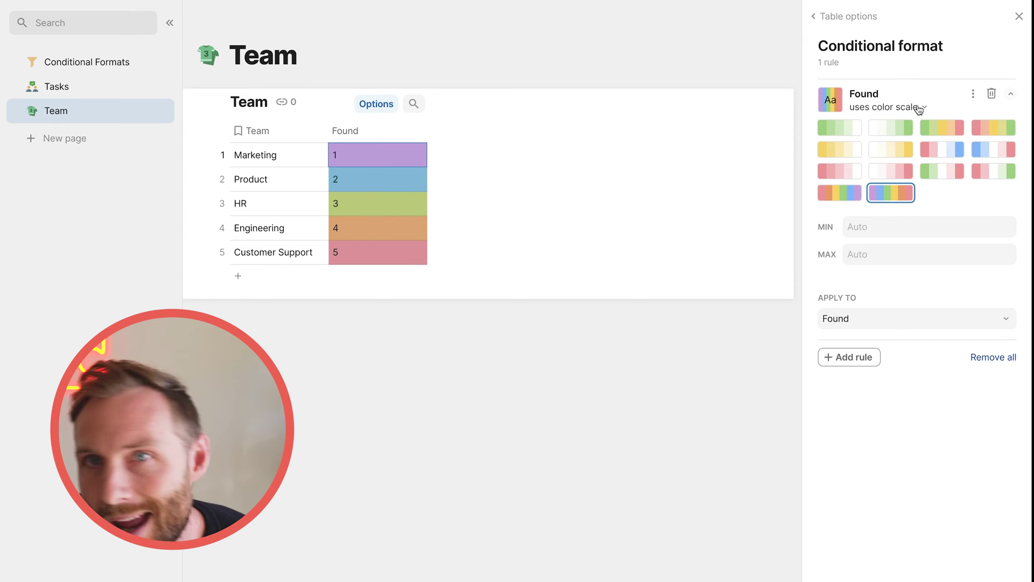
Extend the rainbow colour scale to all columns and go to the Tasks page.
{"action": "left_click", "coordinate": [915, 316]}
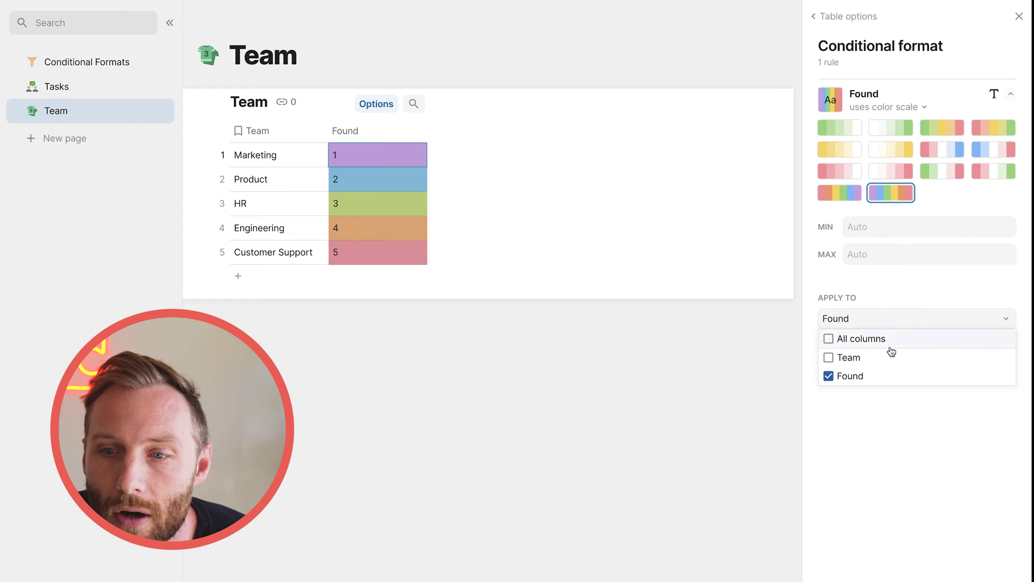
{"action": "left_click", "coordinate": [835, 360]}
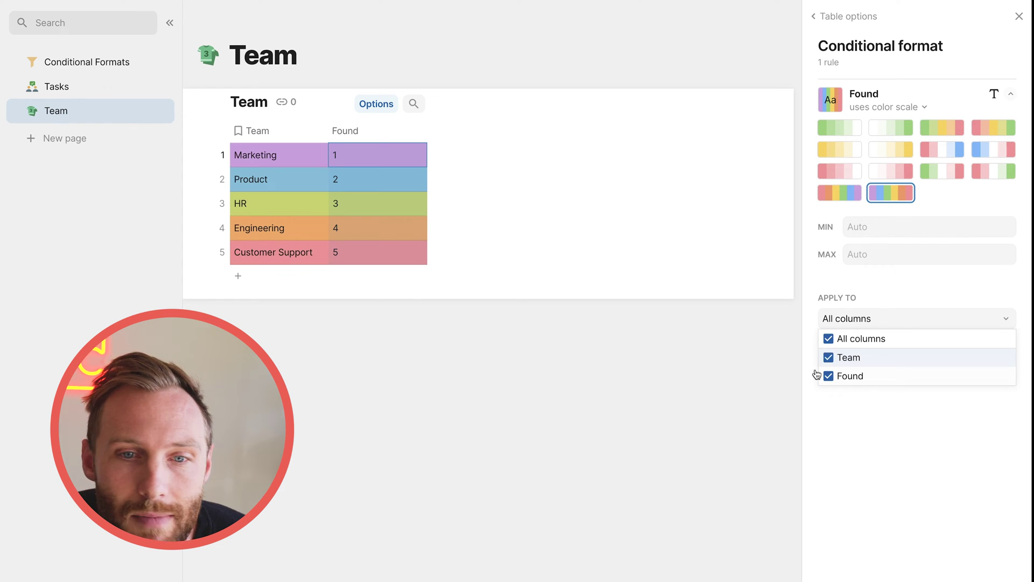
{"action": "left_click", "coordinate": [436, 413]}
{"action": "left_click", "coordinate": [86, 97]}
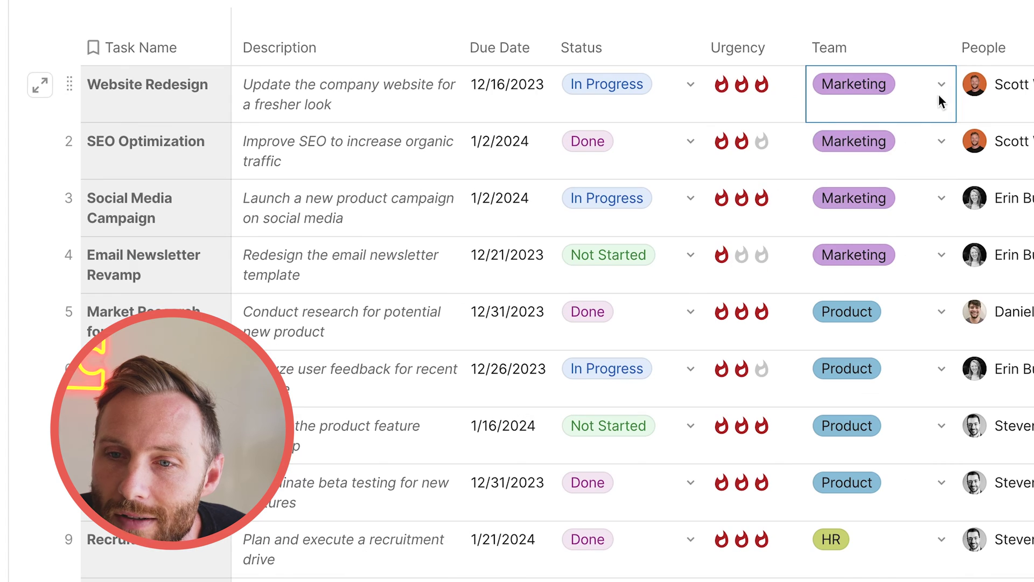
{"action": "left_click_drag", "start_coordinate": [796, 164], "coordinate": [245, 264]}
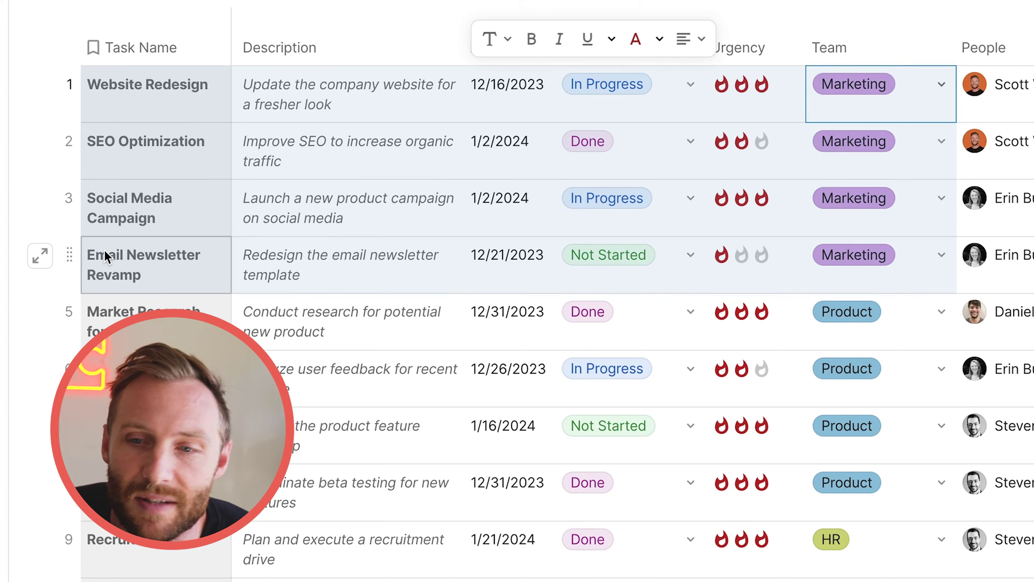
{"action": "left_click_drag", "start_coordinate": [930, 316], "coordinate": [366, 517]}
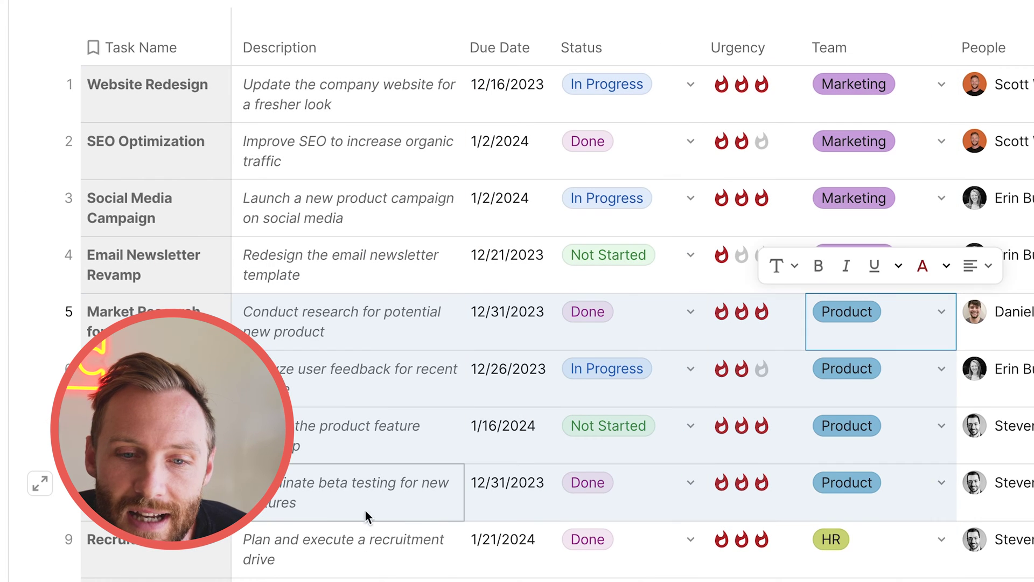
{"action": "left_click_drag", "start_coordinate": [345, 94], "coordinate": [350, 523]}
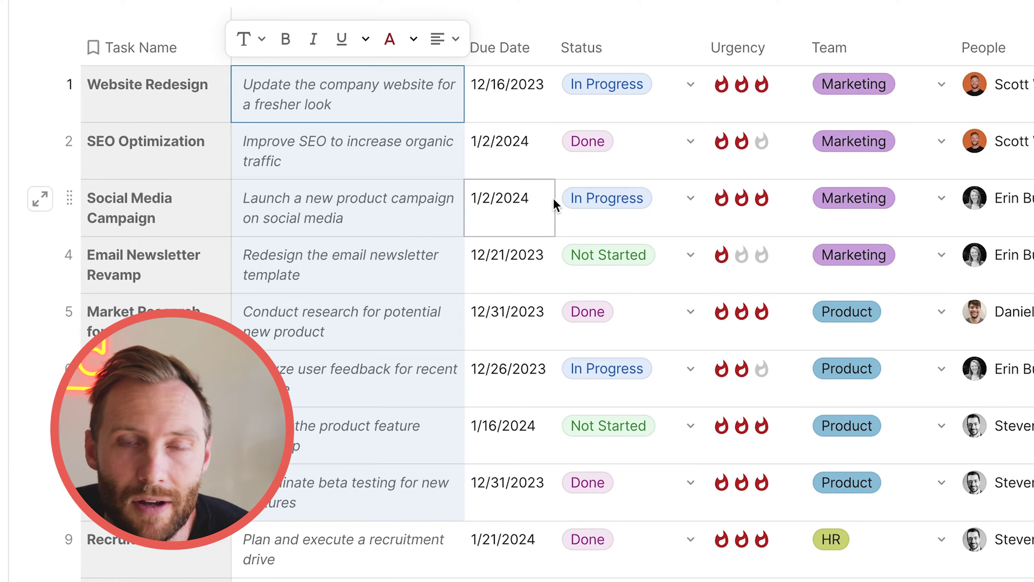
{"action": "left_click_drag", "start_coordinate": [380, 100], "coordinate": [397, 446]}
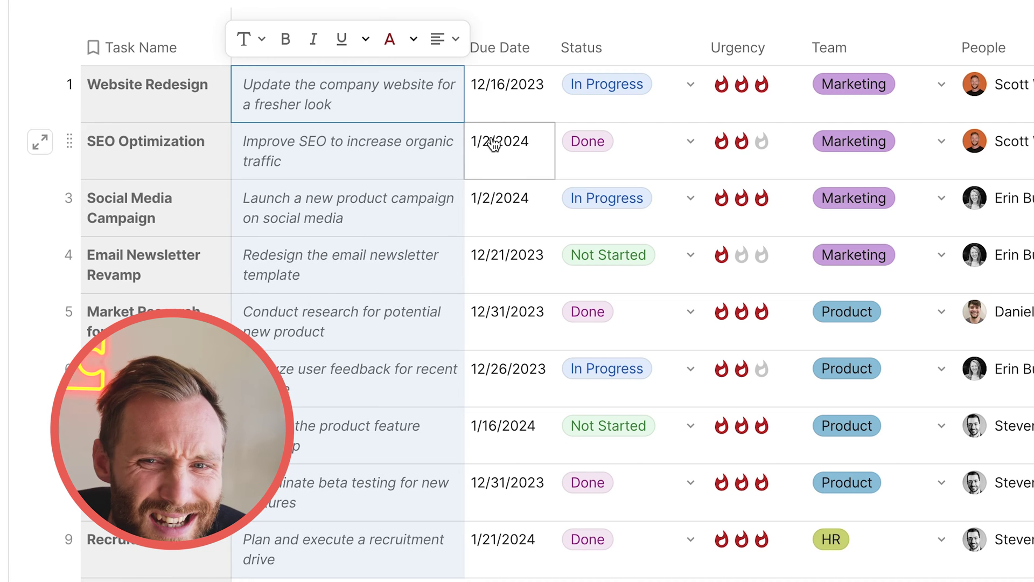
{"action": "left_click_drag", "start_coordinate": [498, 100], "coordinate": [506, 576]}
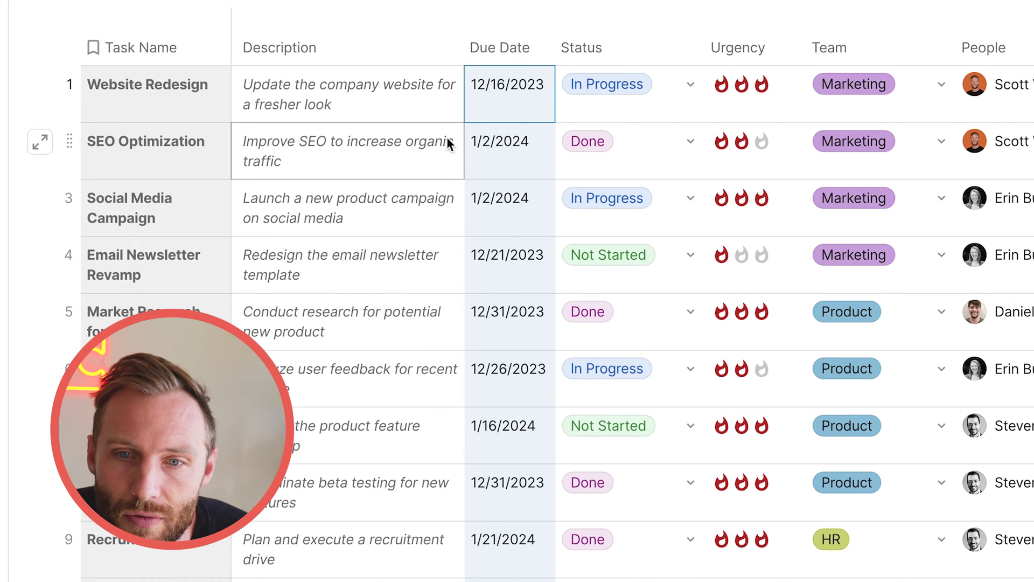
{"action": "left_click_drag", "start_coordinate": [499, 99], "coordinate": [506, 576]}
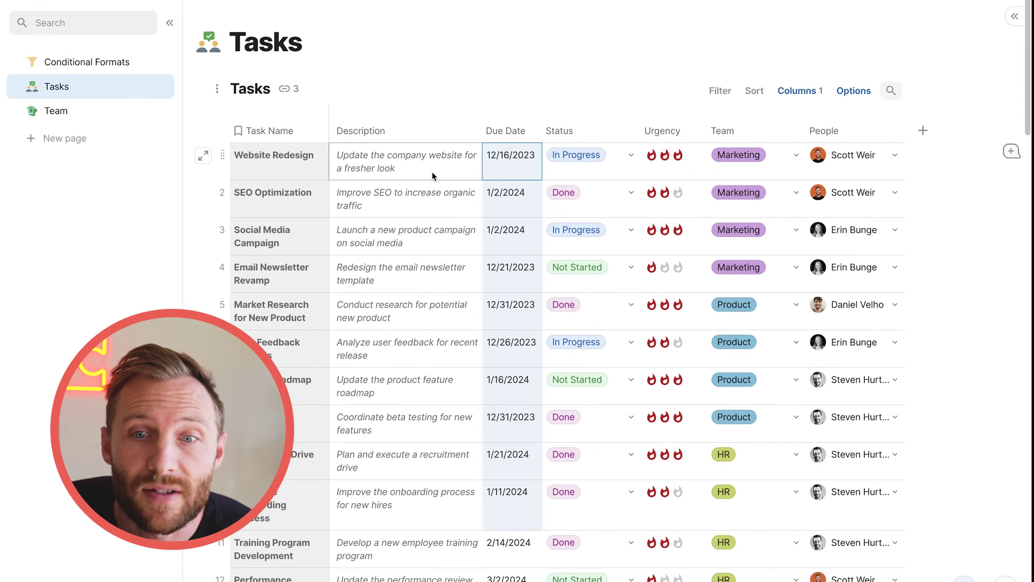
Open the Tasks conditional format panel and expand the Task Name and Description rules.
{"action": "key", "text": "Left"}
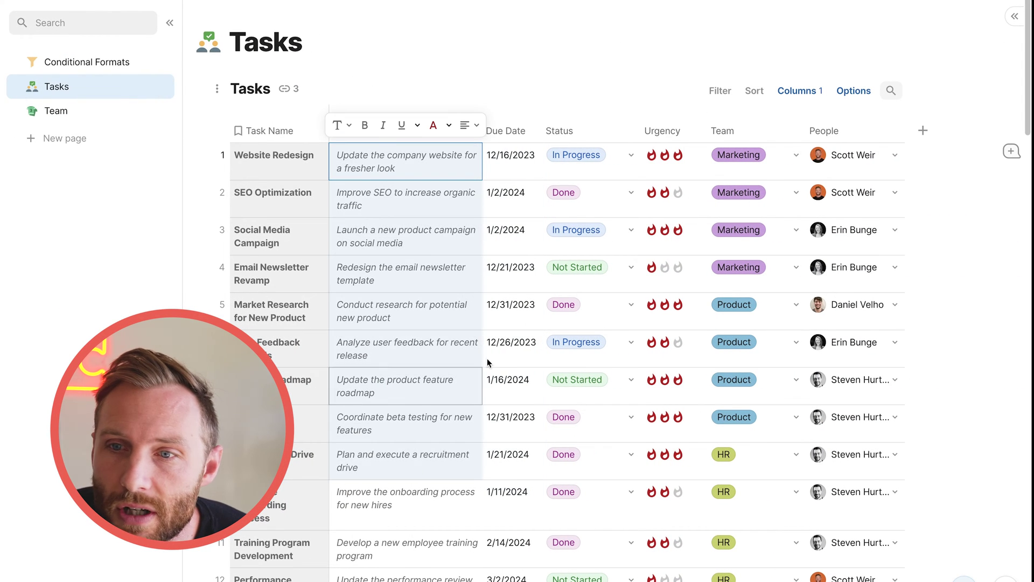
{"action": "left_click", "coordinate": [856, 91]}
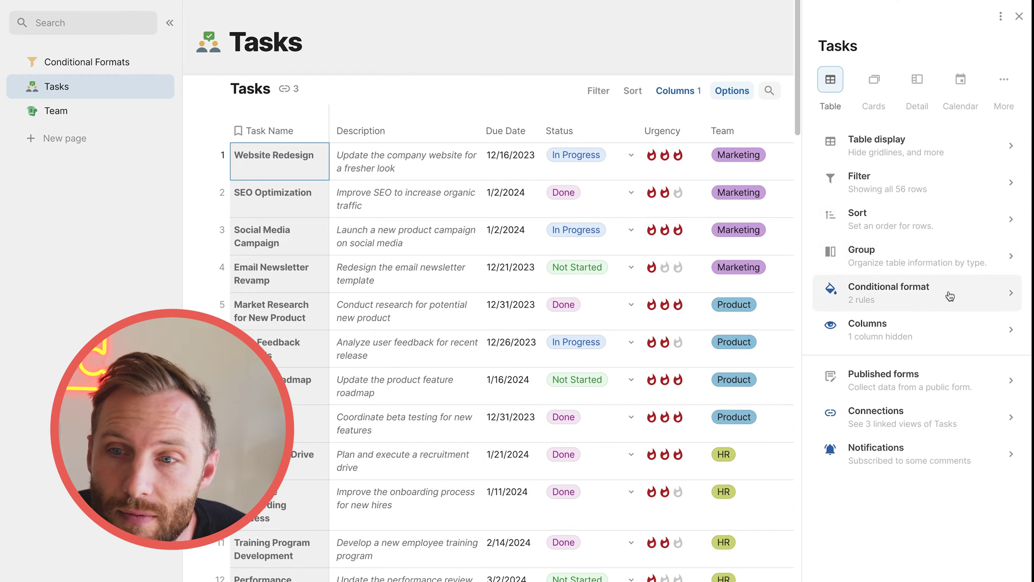
{"action": "left_click", "coordinate": [950, 296]}
{"action": "left_click", "coordinate": [949, 92]}
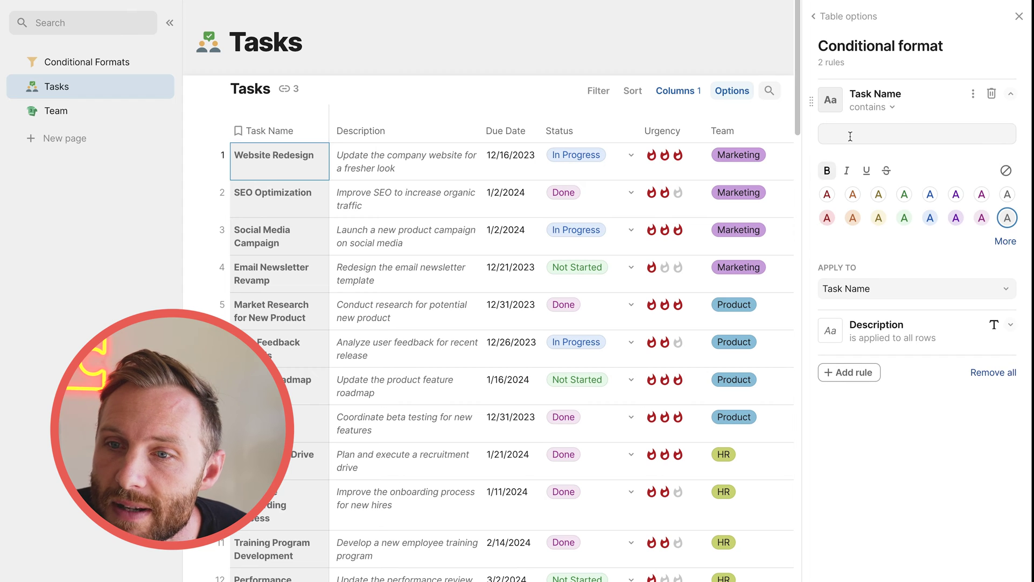
{"action": "left_click", "coordinate": [896, 328]}
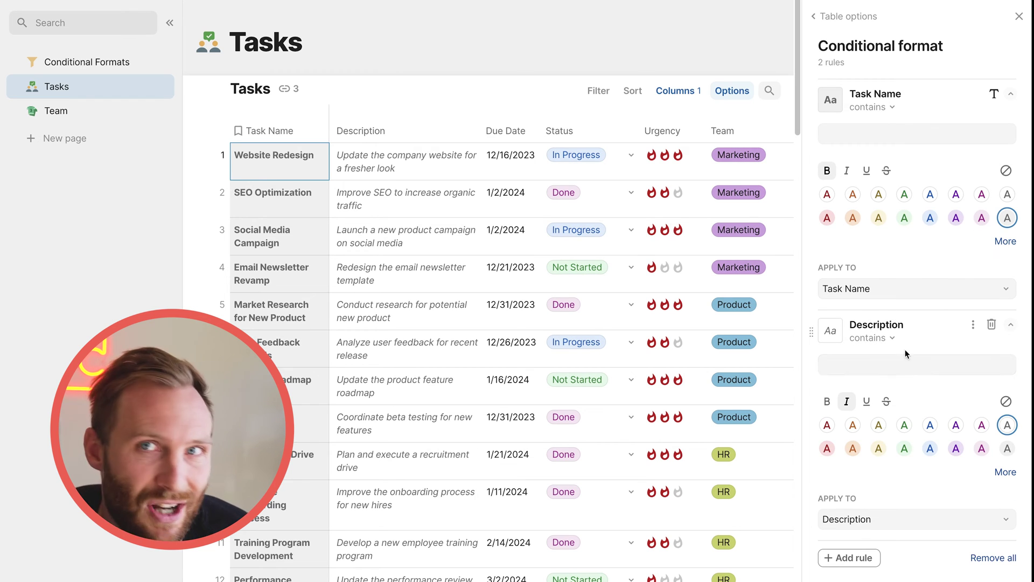
Add a new conditional format rule on the Due Date column.
{"action": "left_click", "coordinate": [852, 557]}
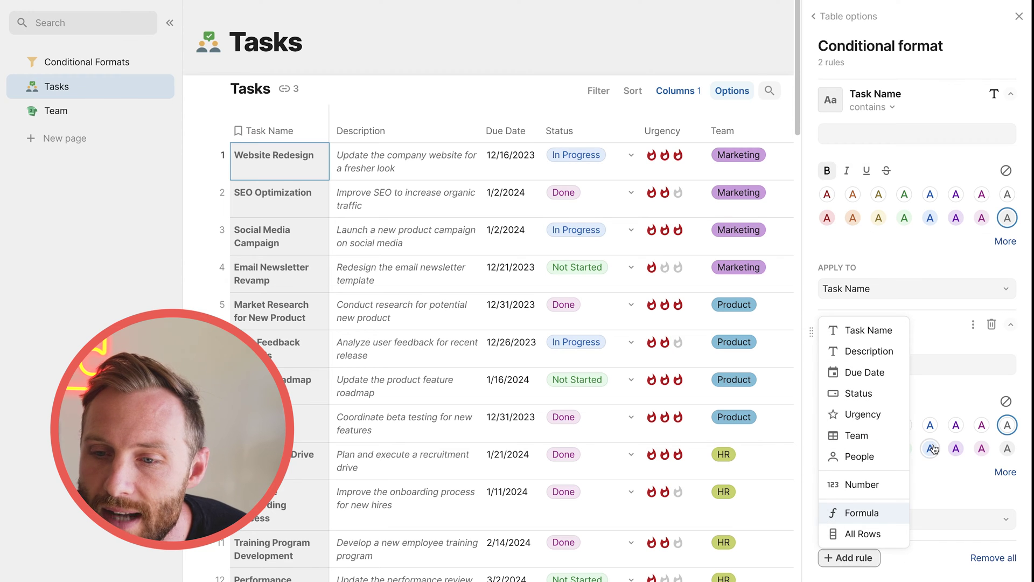
{"action": "left_click", "coordinate": [865, 372]}
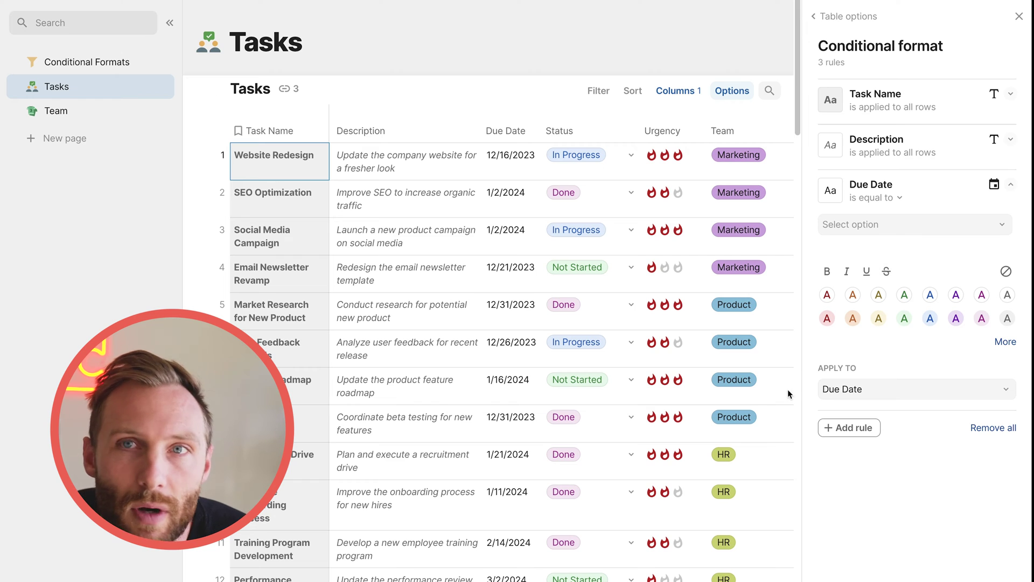
{"action": "left_click_drag", "start_coordinate": [498, 173], "coordinate": [526, 186]}
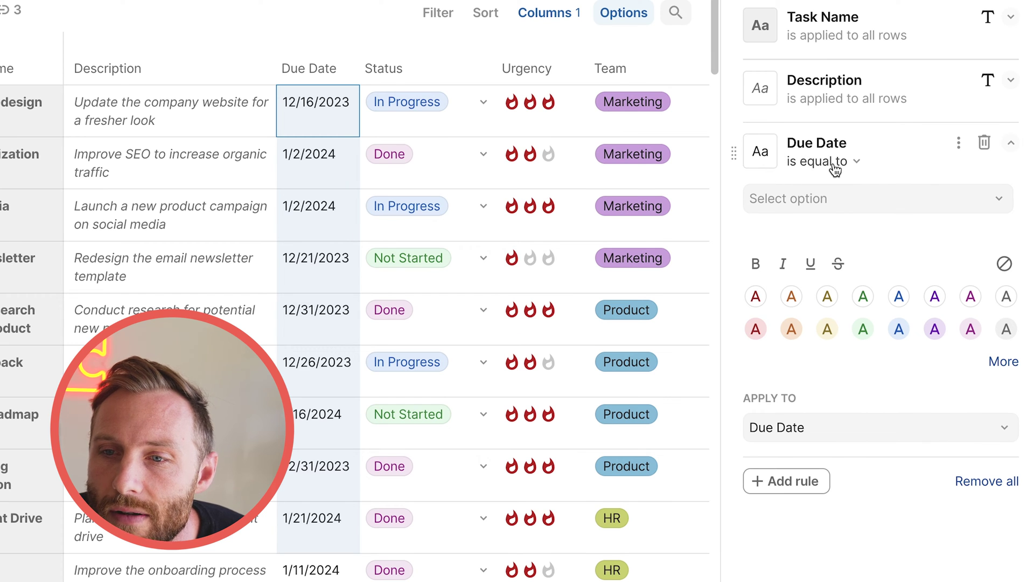
Set the Due Date rule to 'is before Today' with the dark red style.
{"action": "left_click", "coordinate": [835, 162]}
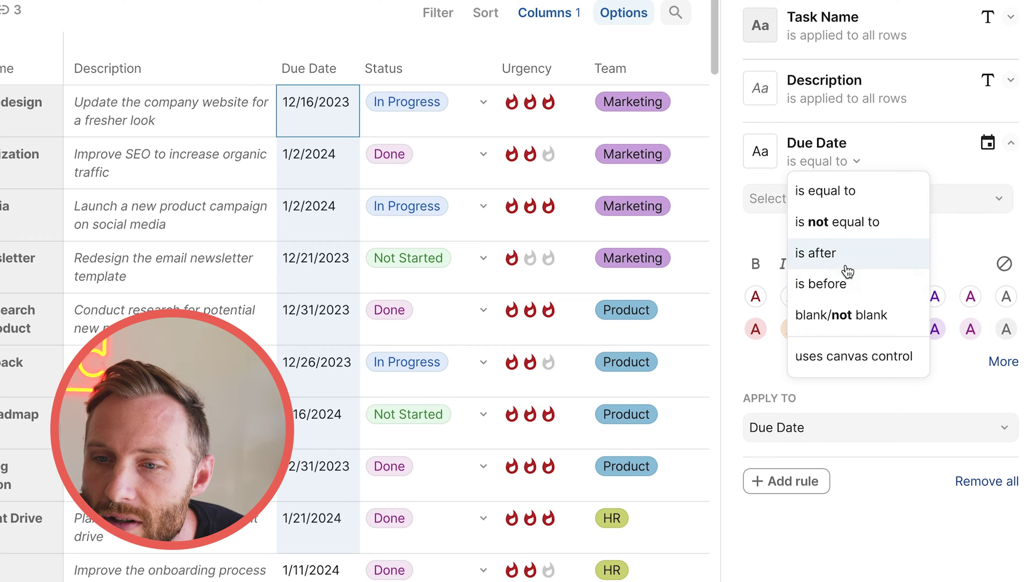
{"action": "left_click", "coordinate": [843, 284]}
{"action": "left_click", "coordinate": [842, 212]}
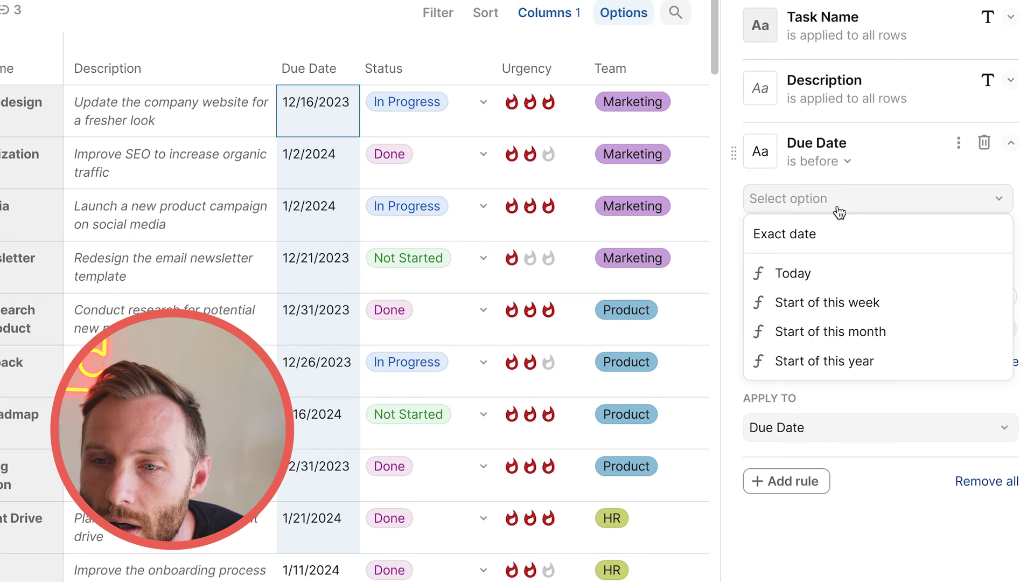
{"action": "left_click", "coordinate": [803, 274]}
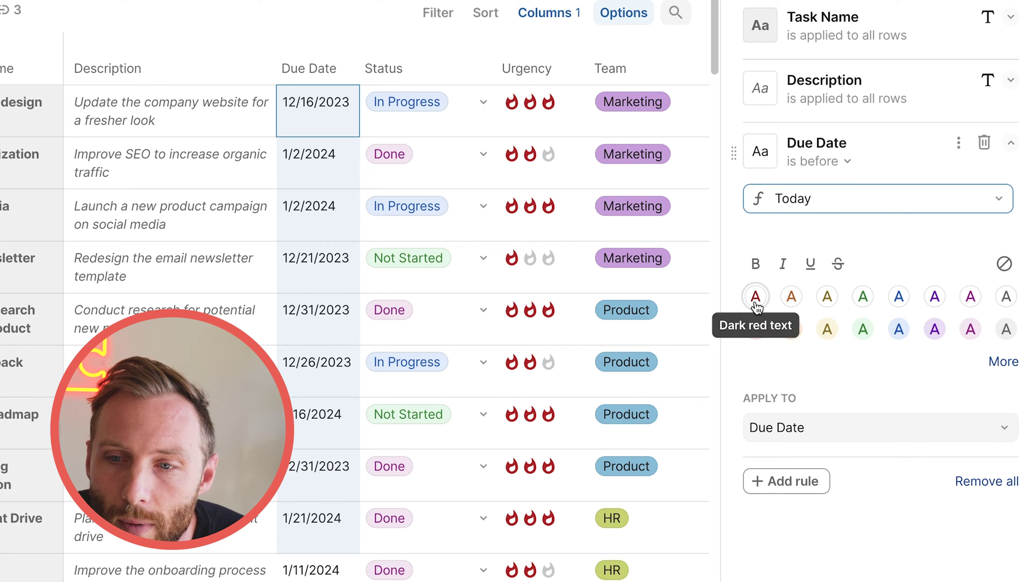
{"action": "left_click", "coordinate": [756, 329]}
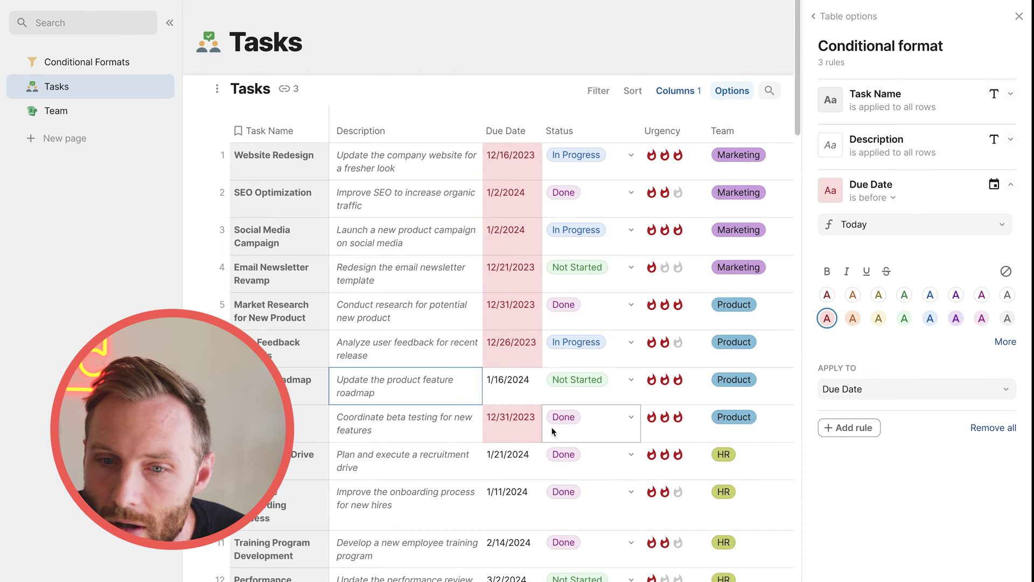
{"action": "left_click", "coordinate": [506, 388]}
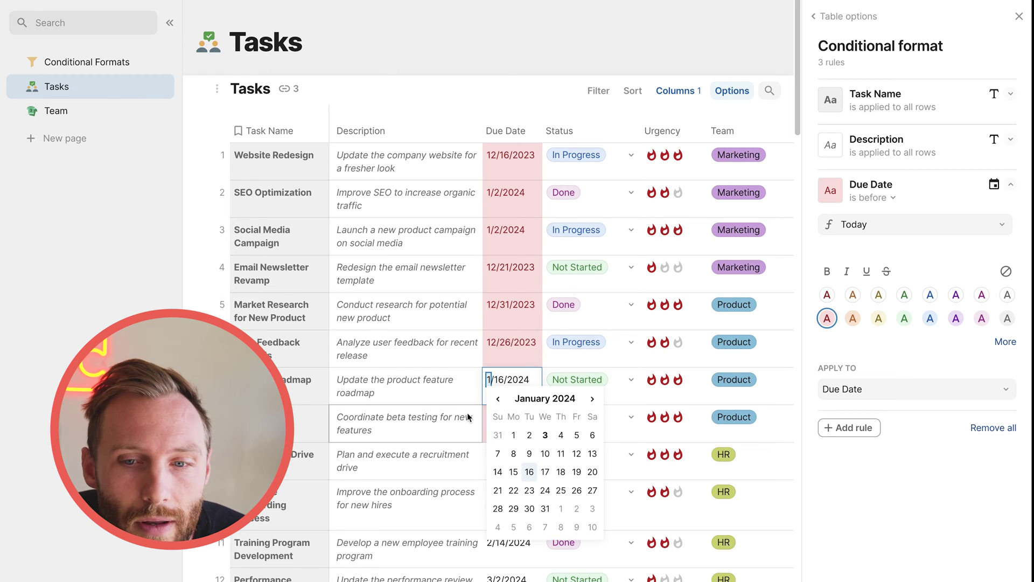
{"action": "left_click", "coordinate": [471, 396]}
{"action": "left_click", "coordinate": [524, 360]}
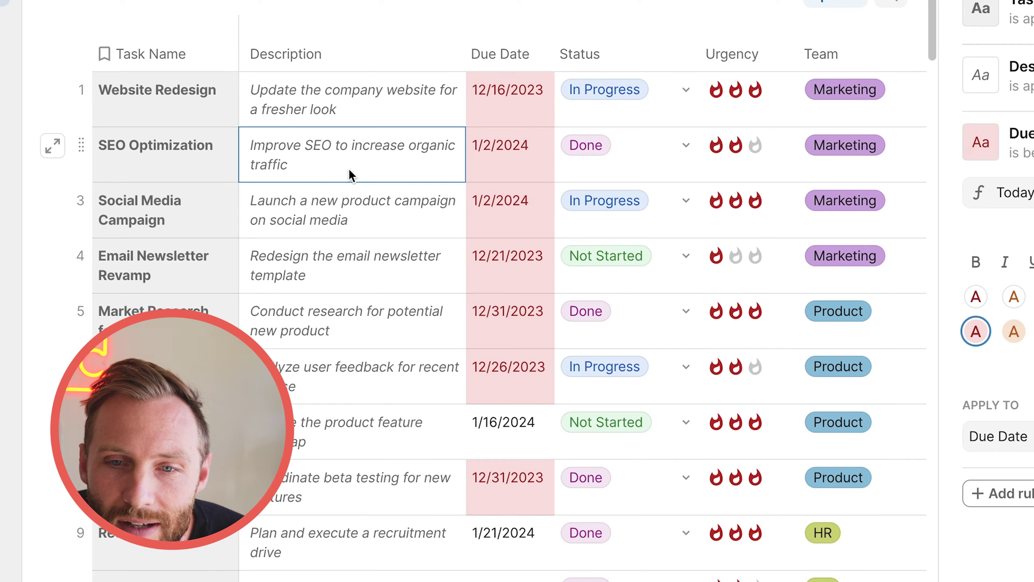
{"action": "key", "text": "shift+Left"}
{"action": "left_click_drag", "start_coordinate": [250, 163], "coordinate": [743, 167]}
{"action": "left_click", "coordinate": [656, 153]}
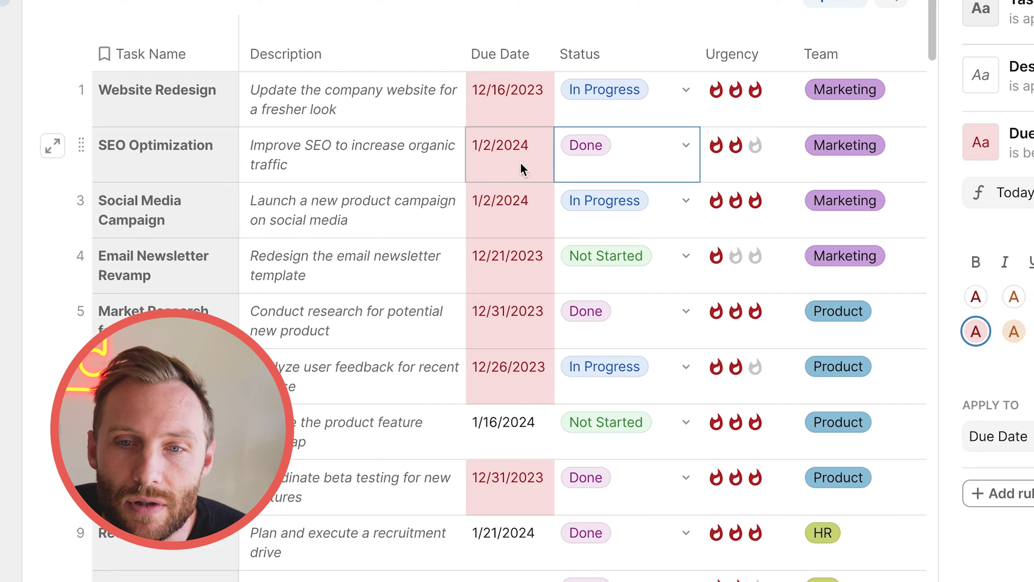
{"action": "left_click_drag", "start_coordinate": [522, 124], "coordinate": [522, 366]}
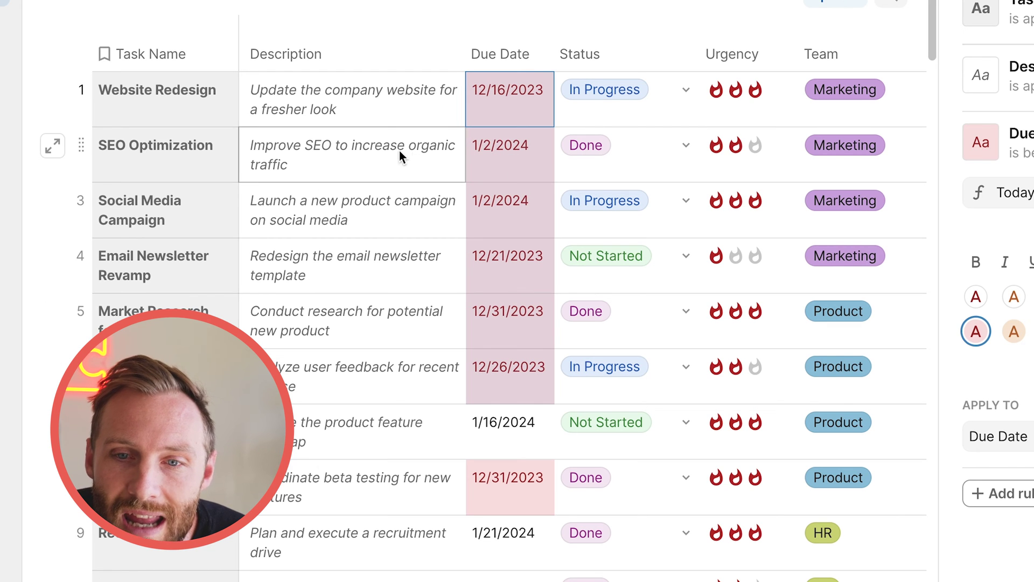
{"action": "left_click", "coordinate": [641, 179]}
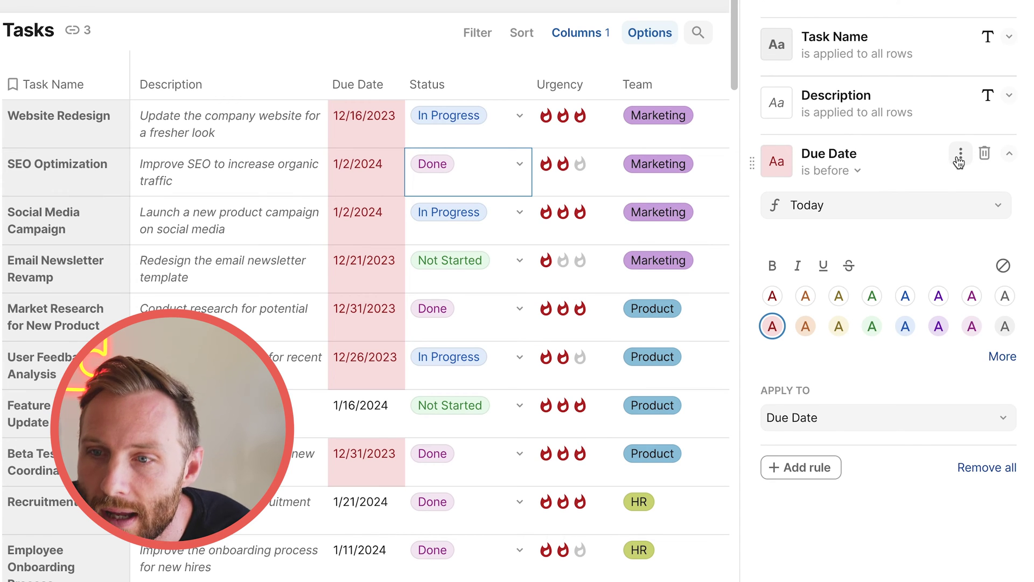
Add a formula-based formatting rule, then delete it again.
{"action": "left_click", "coordinate": [814, 467]}
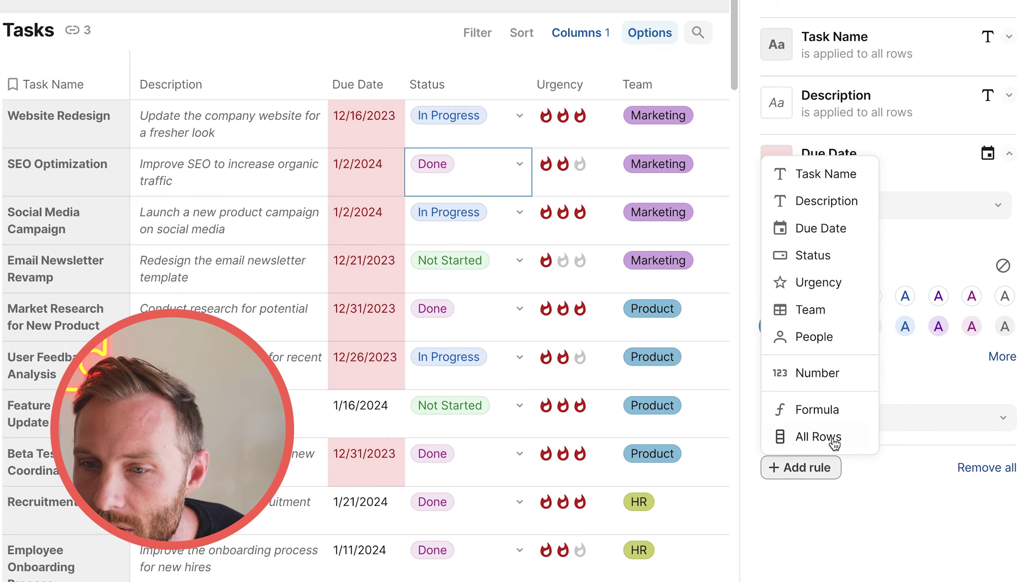
{"action": "left_click", "coordinate": [830, 415]}
{"action": "key", "text": "Down"}
{"action": "key", "text": "Down"}
{"action": "key", "text": "Down"}
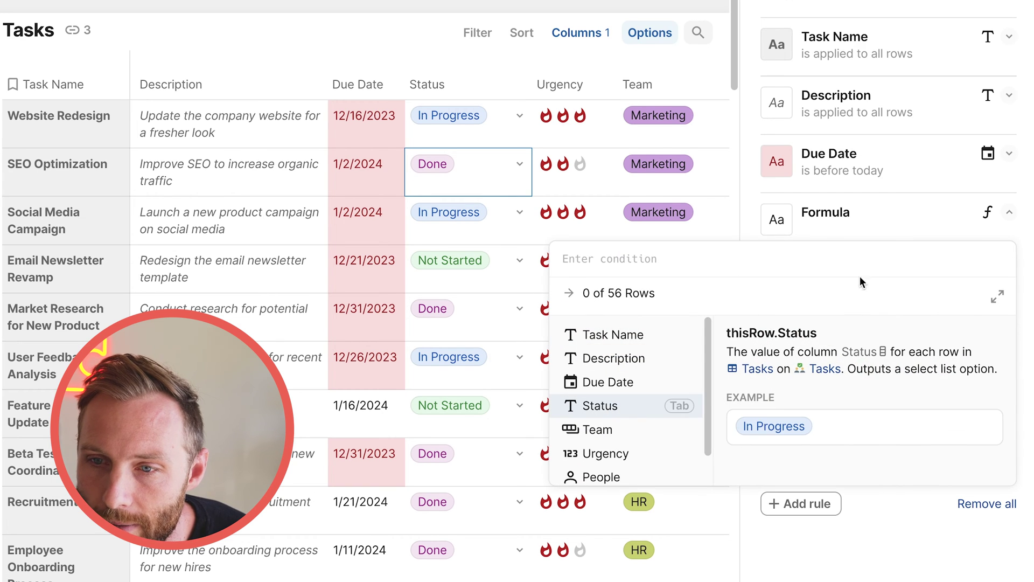
{"action": "key", "text": "Escape"}
{"action": "left_click", "coordinate": [985, 214]}
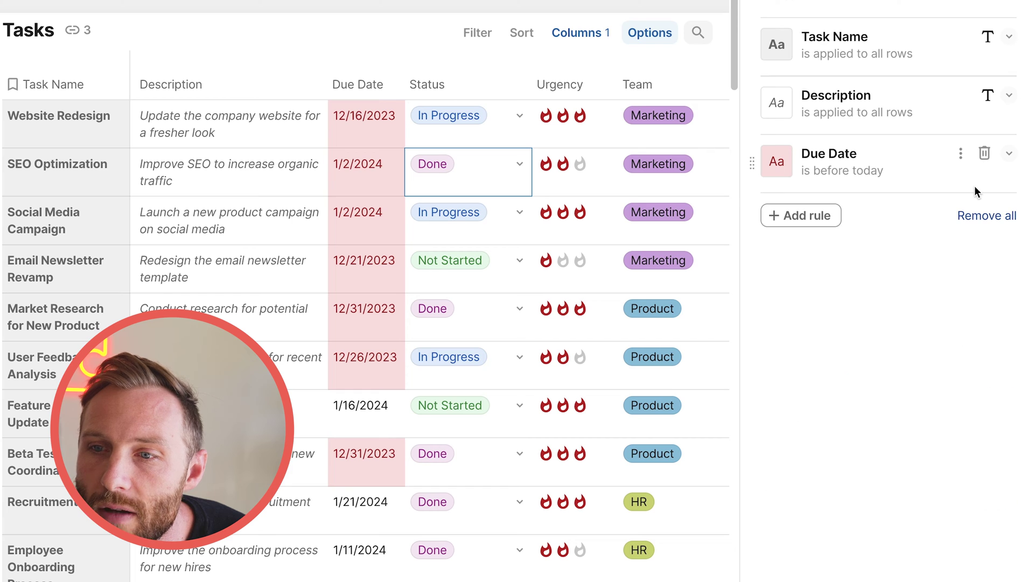
Convert the Due Date rule to the formula Due Date < Today() and open it for editing.
{"action": "left_click", "coordinate": [1008, 157]}
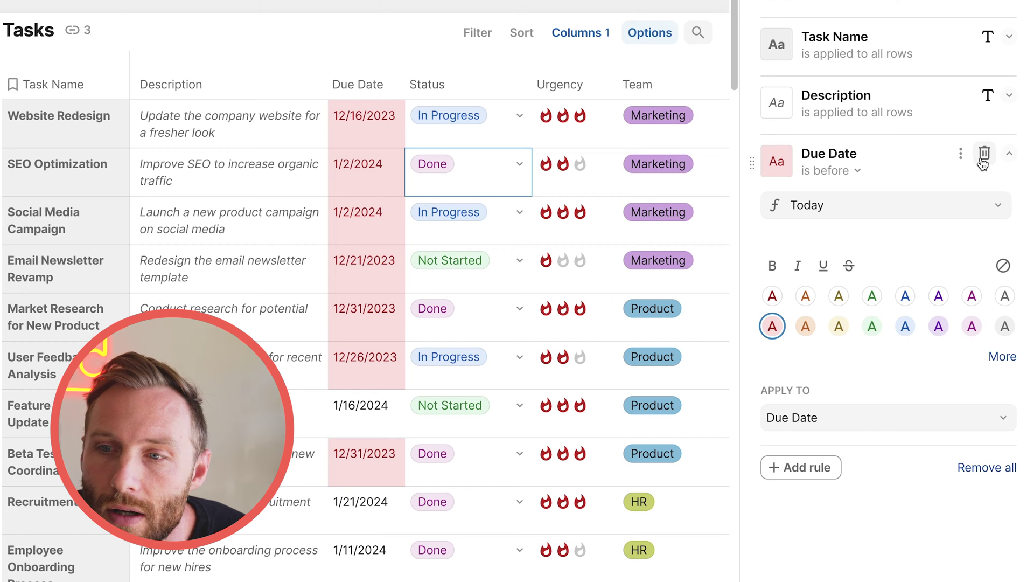
{"action": "left_click", "coordinate": [961, 154]}
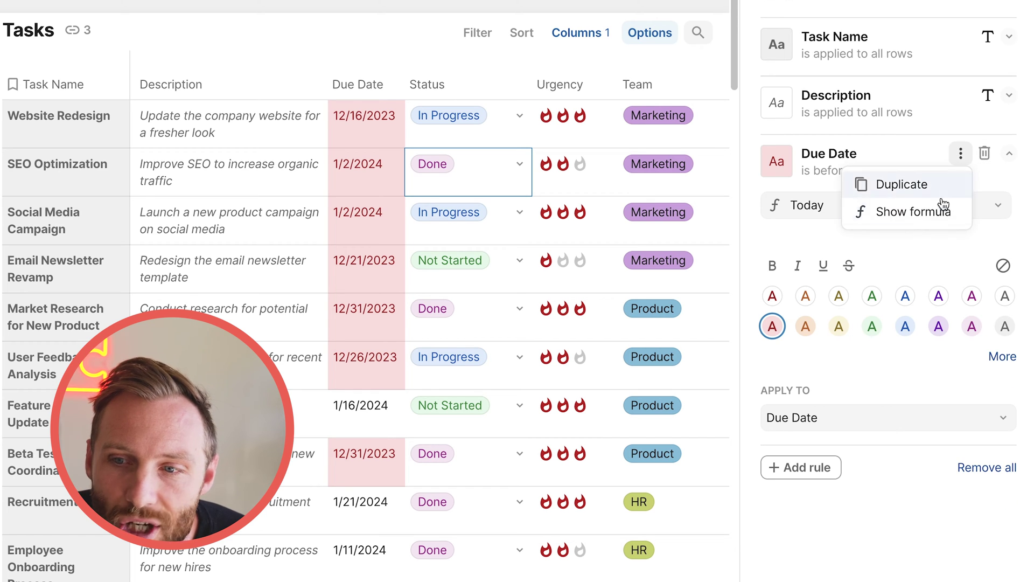
{"action": "left_click", "coordinate": [914, 221]}
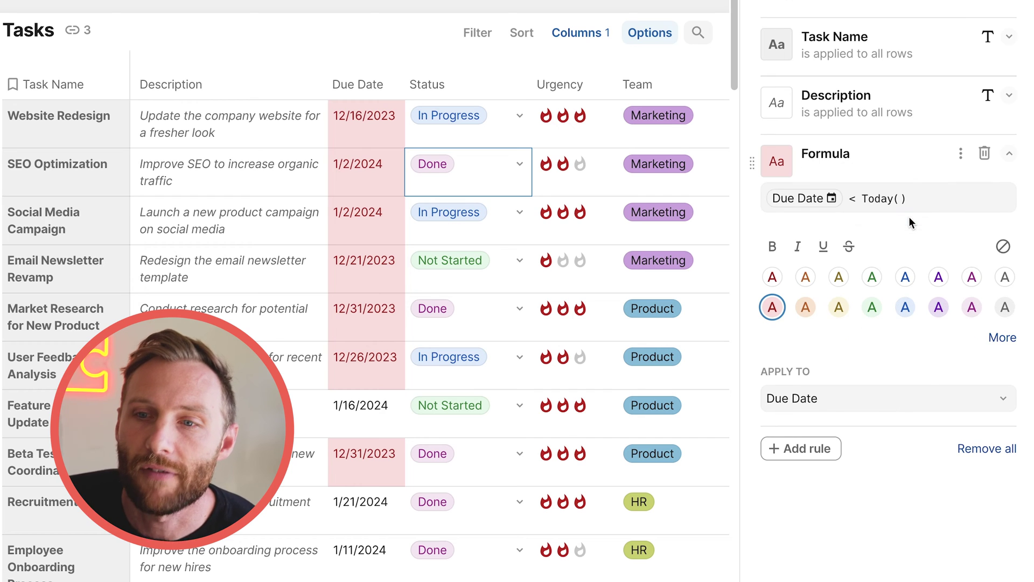
{"action": "left_click", "coordinate": [910, 209]}
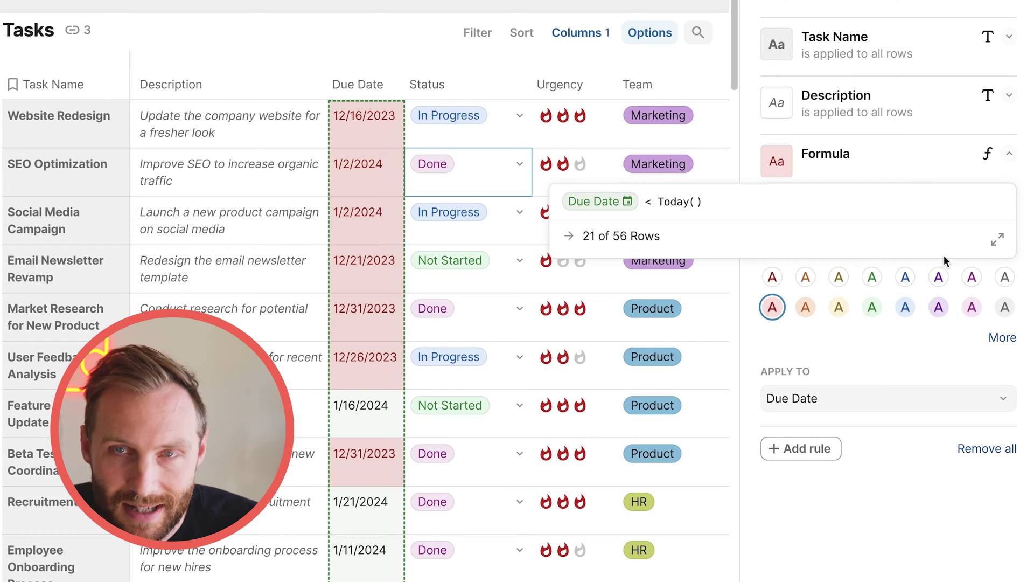
Append 'and Status != Done' to the Due Date formula and apply the rule.
{"action": "type", "text": "and status"}
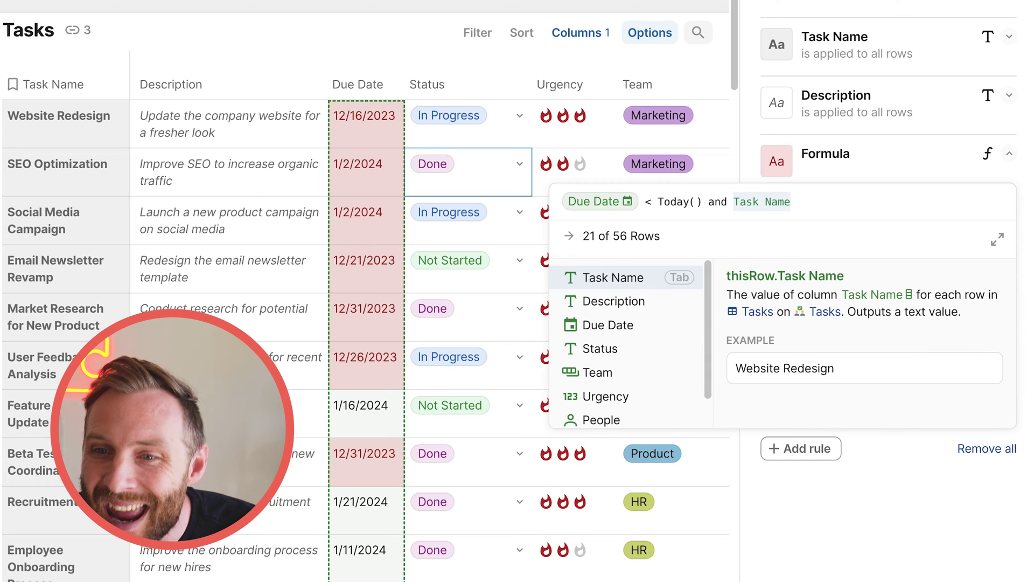
{"action": "key", "text": "Tab"}
{"action": "type", "text": "!"}
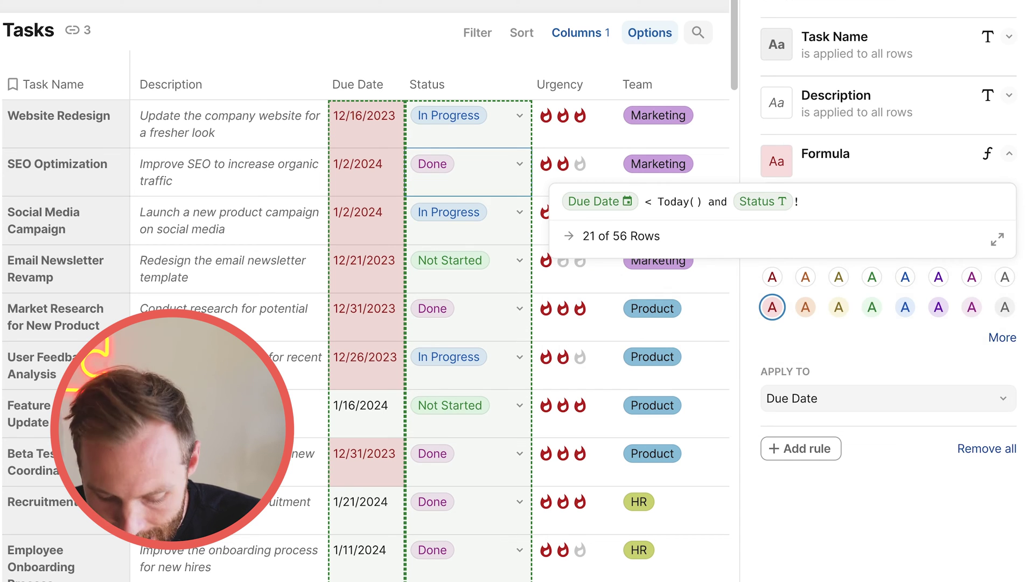
{"action": "type", "text": "=In Progress"}
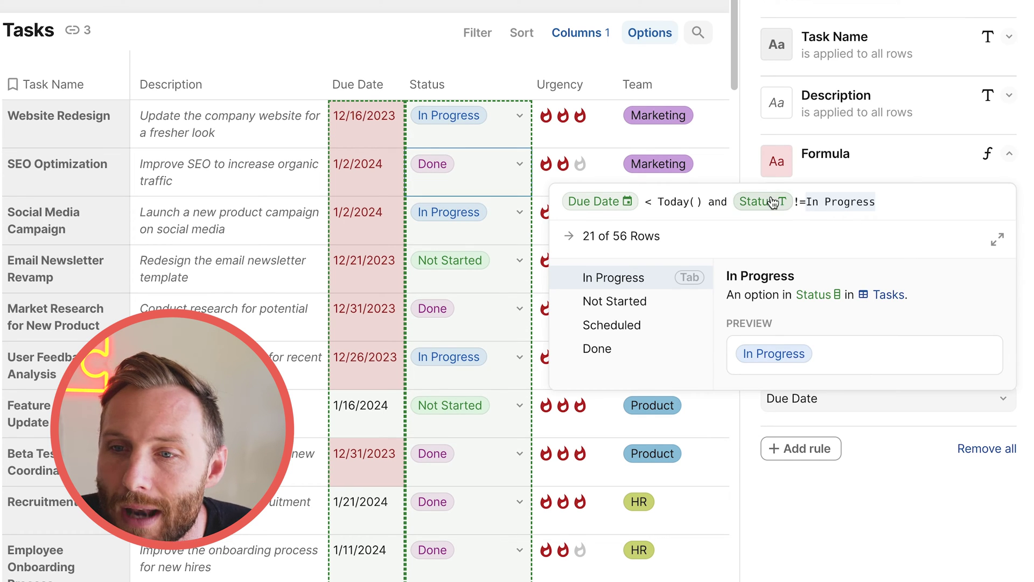
{"action": "left_click", "coordinate": [801, 204]}
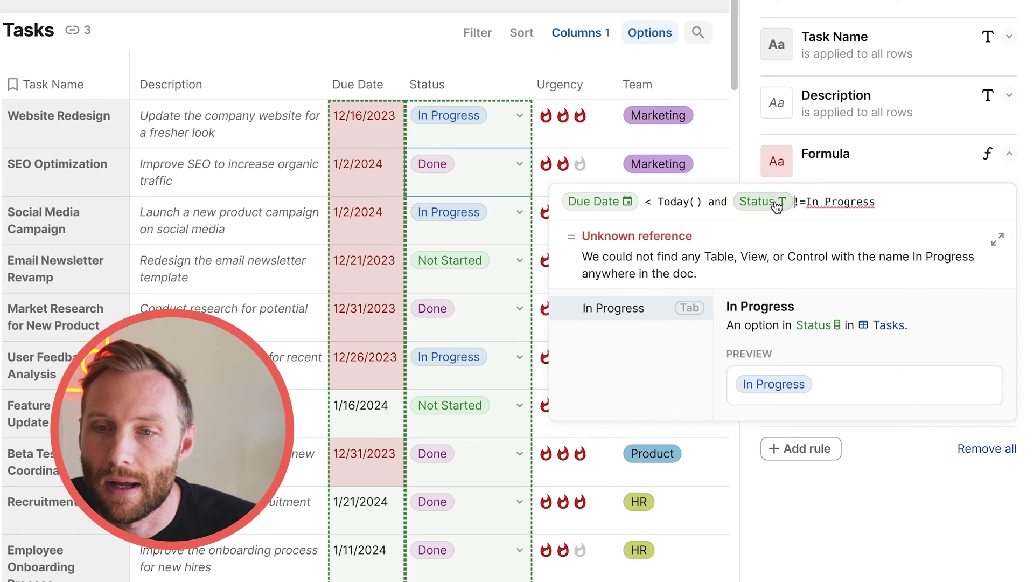
{"action": "left_click", "coordinate": [801, 205]}
{"action": "left_click", "coordinate": [882, 202]}
{"action": "key", "text": "BackSpace"}
{"action": "key", "text": "BackSpace"}
{"action": "key", "text": "BackSpace"}
{"action": "key", "text": "BackSpace"}
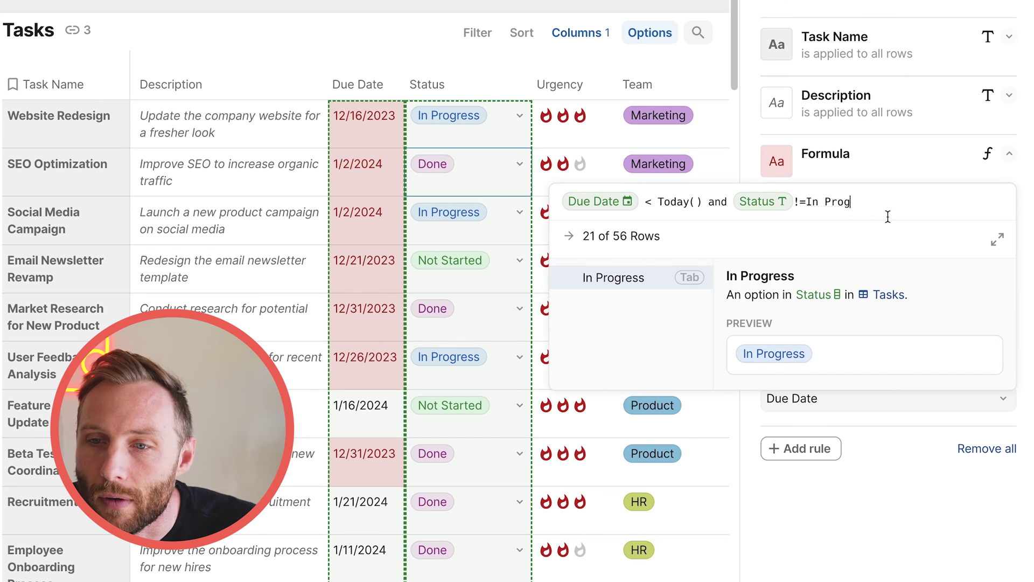
{"action": "key", "text": "BackSpace"}
{"action": "key", "text": "BackSpace"}
{"action": "key", "text": "BackSpace"}
{"action": "key", "text": "BackSpace"}
{"action": "key", "text": "BackSpace"}
{"action": "type", "text": "done"}
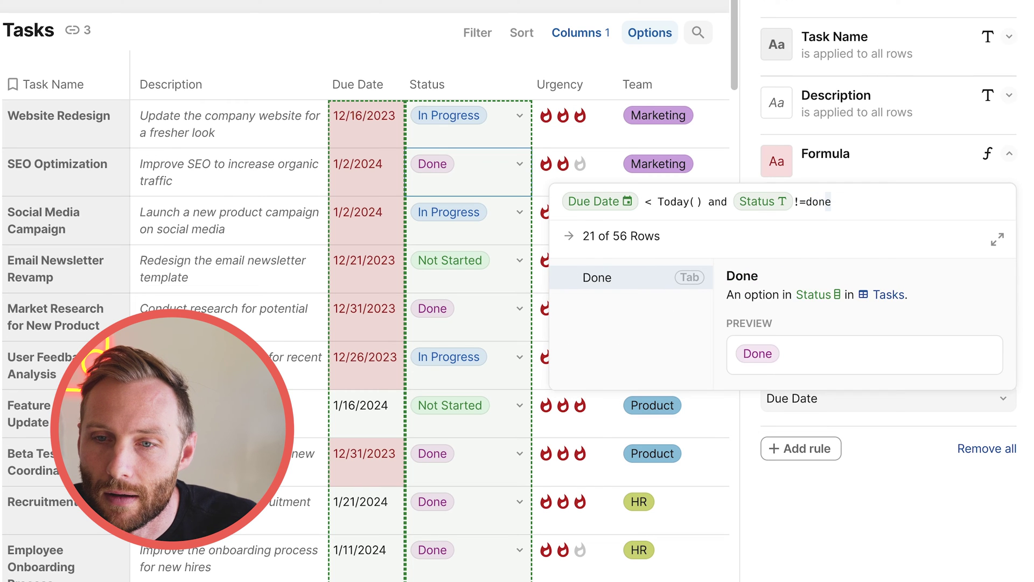
{"action": "key", "text": "Tab"}
{"action": "key", "text": "Return"}
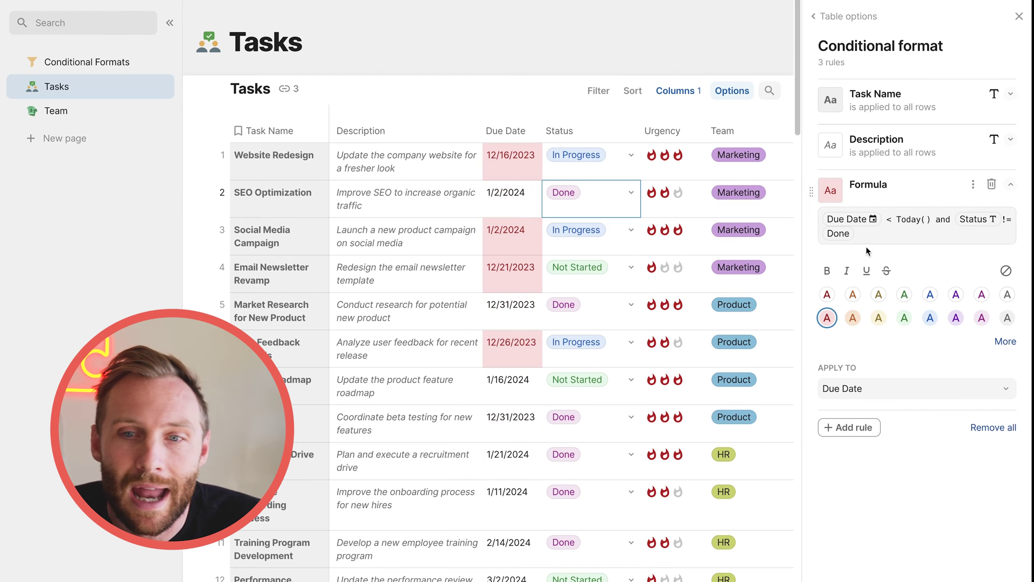
{"action": "left_click_drag", "start_coordinate": [448, 214], "coordinate": [509, 215]}
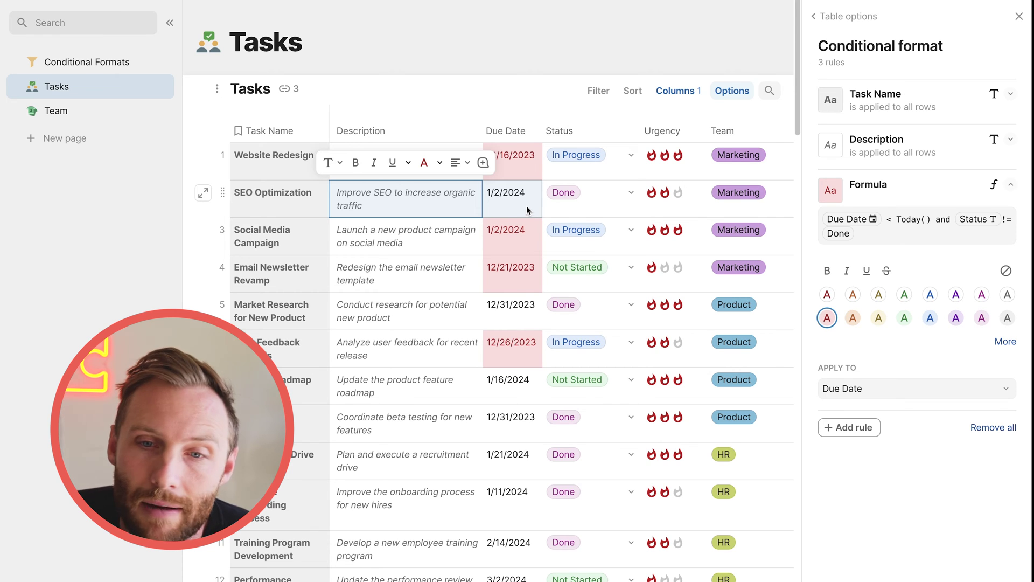
Set Social Media Campaign's status to Done.
{"action": "left_click_drag", "start_coordinate": [528, 210], "coordinate": [584, 213]}
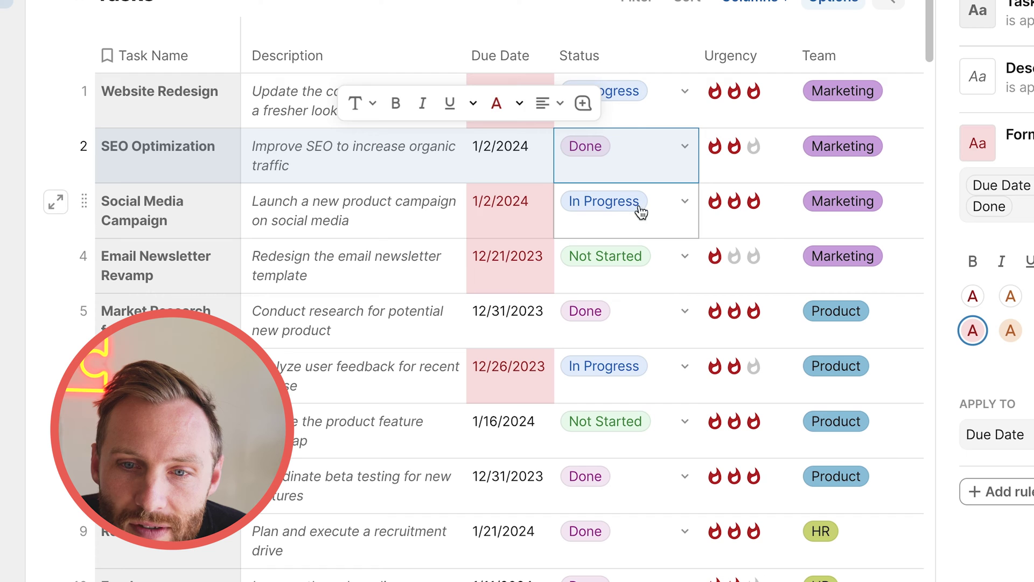
{"action": "left_click", "coordinate": [602, 234]}
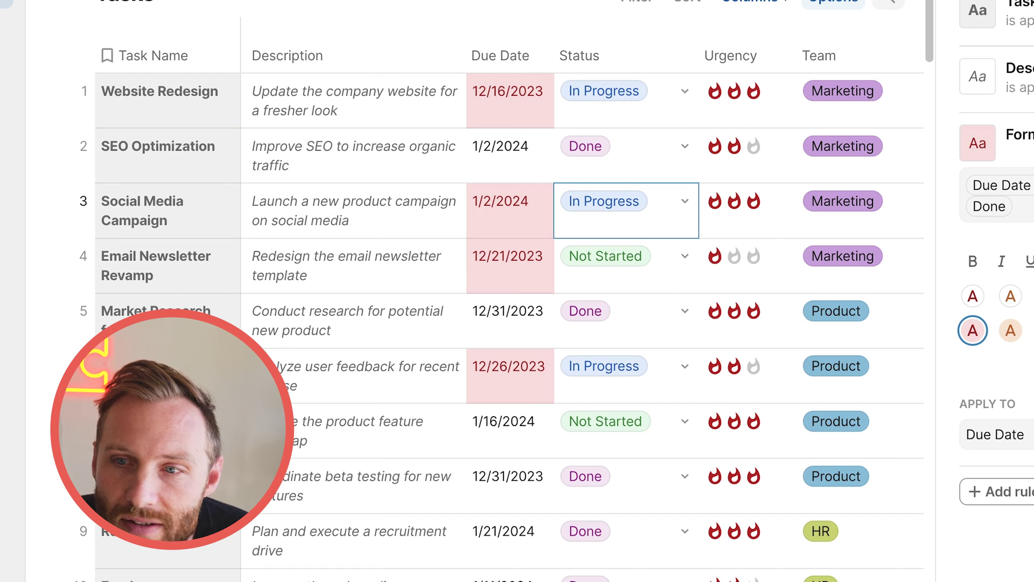
{"action": "left_click", "coordinate": [685, 200]}
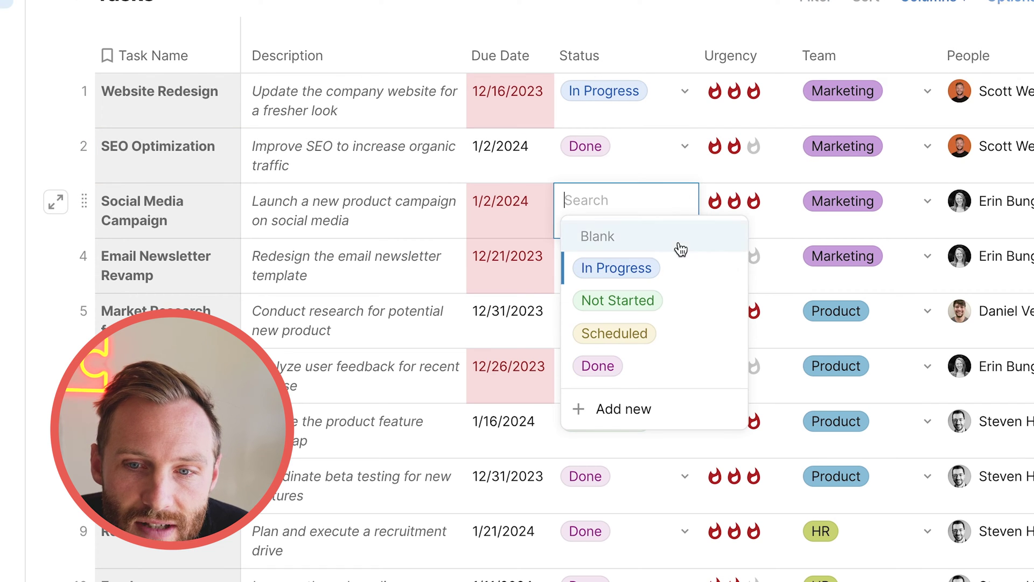
{"action": "left_click", "coordinate": [662, 366]}
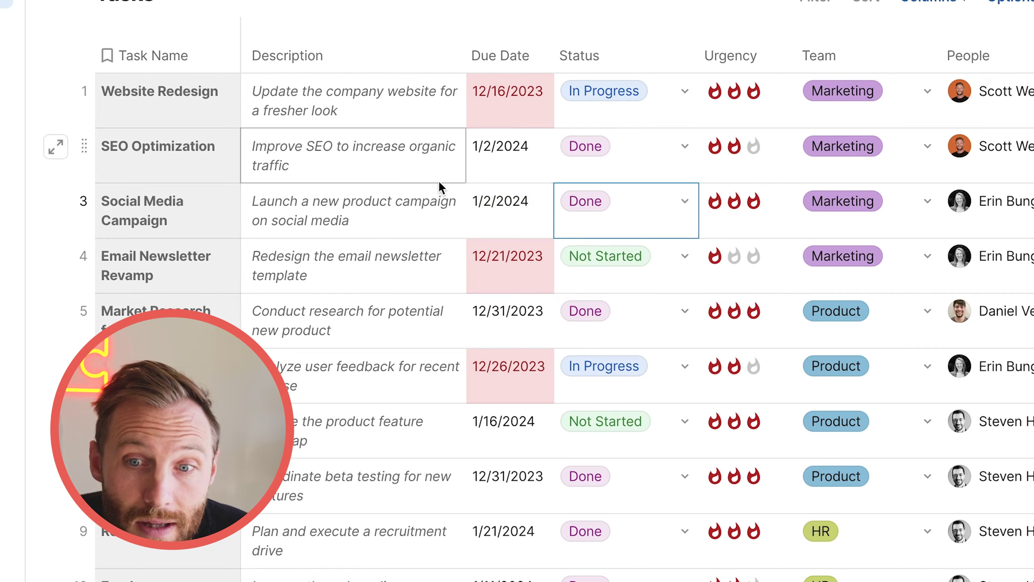
Change Website Redesign's due date to 1/4/2024.
{"action": "left_click", "coordinate": [491, 103]}
{"action": "left_click", "coordinate": [491, 102]}
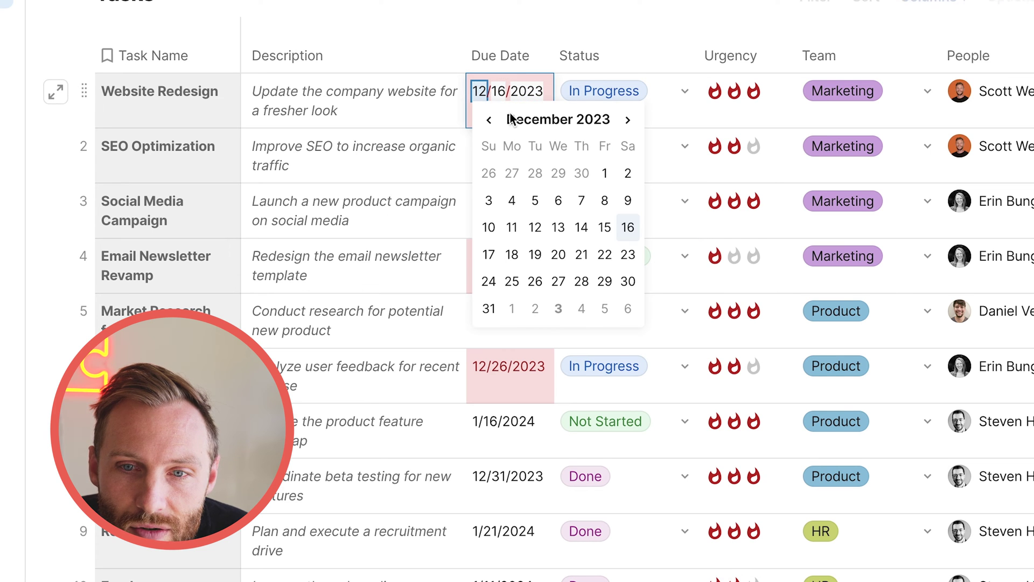
{"action": "left_click", "coordinate": [580, 310]}
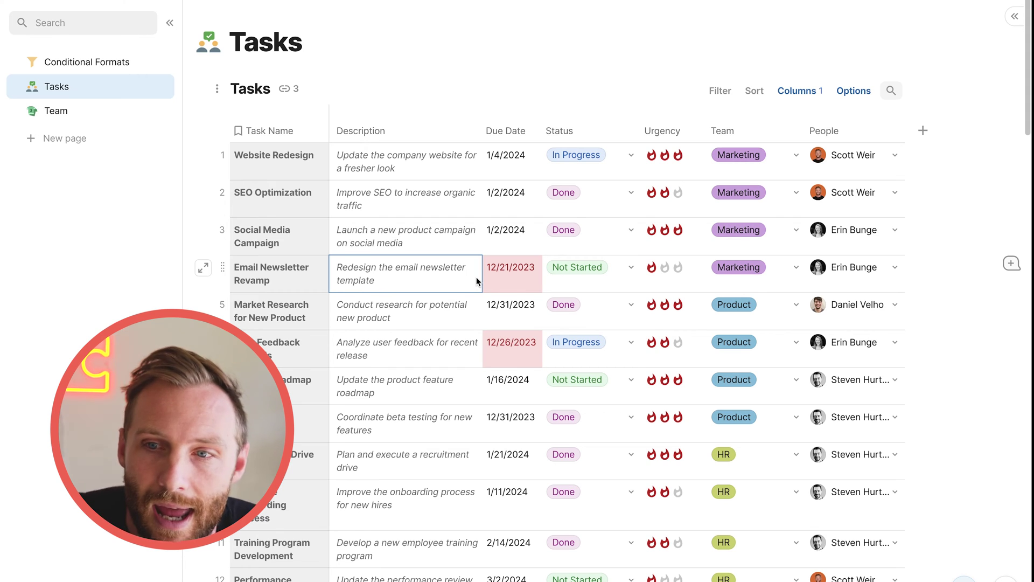
{"action": "left_click", "coordinate": [428, 130]}
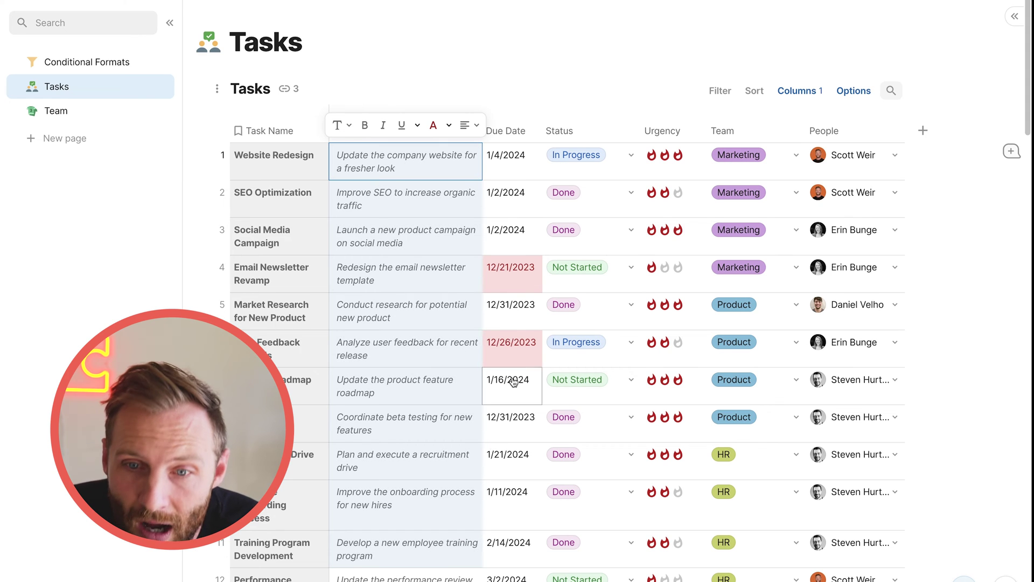
{"action": "left_click_drag", "start_coordinate": [511, 288], "coordinate": [523, 367]}
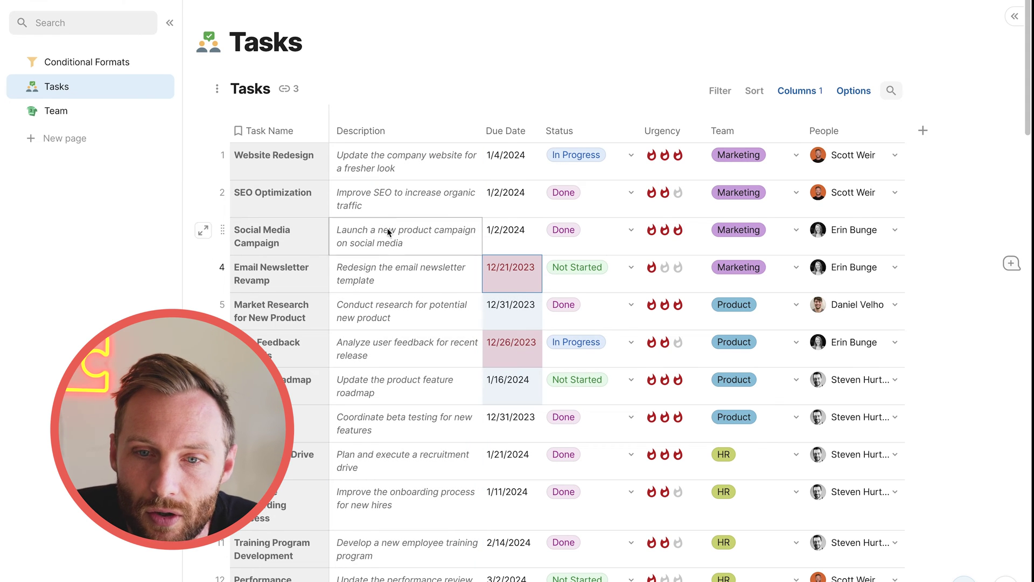
{"action": "left_click_drag", "start_coordinate": [396, 162], "coordinate": [492, 380]}
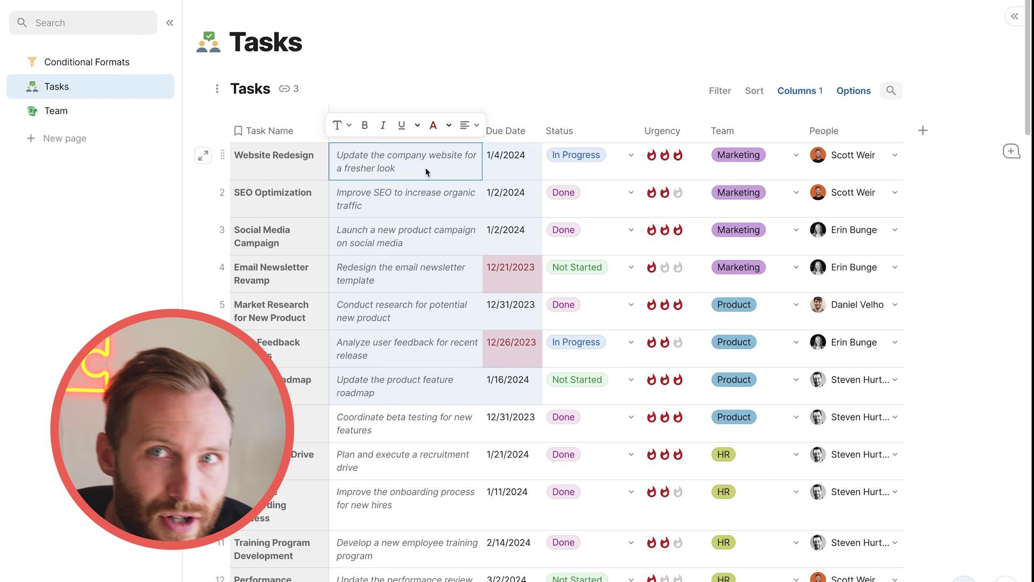
{"action": "mouse_move", "coordinate": [425, 172]}
{"action": "left_mouse_down"}
{"action": "mouse_move", "coordinate": [432, 463]}
{"action": "mouse_move", "coordinate": [468, 246]}
{"action": "mouse_move", "coordinate": [421, 171]}
{"action": "left_mouse_up"}
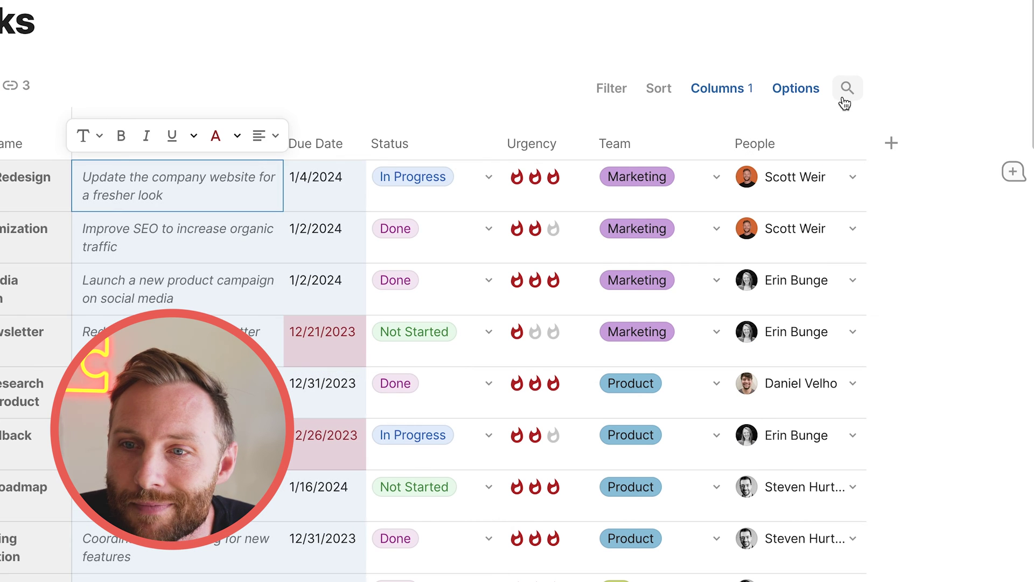
Delete the overdue Due Date formula rule from the Tasks table's conditional formats.
{"action": "left_click", "coordinate": [805, 95]}
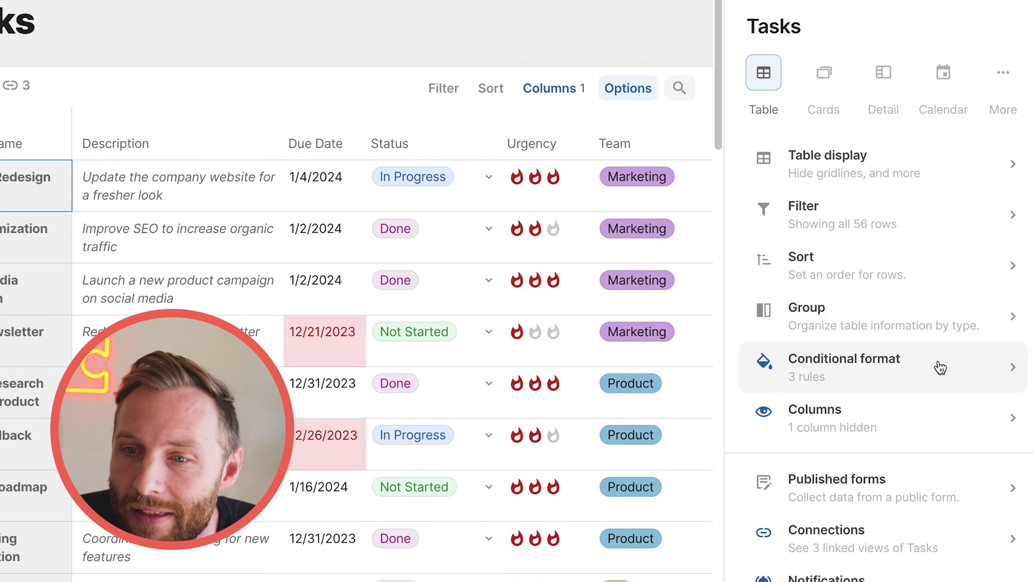
{"action": "left_click", "coordinate": [938, 365]}
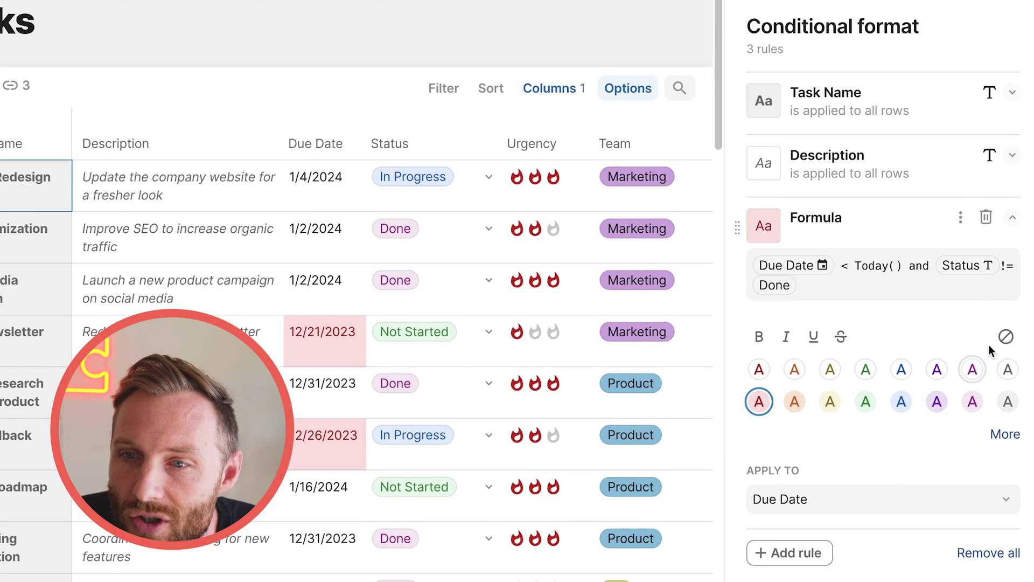
{"action": "left_click", "coordinate": [987, 219]}
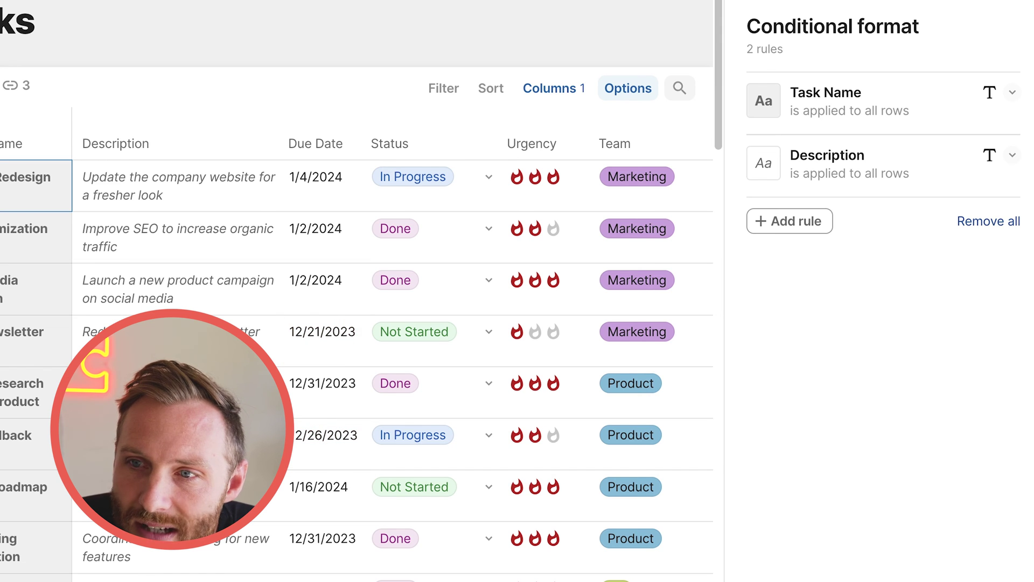
{"action": "key", "text": "Escape"}
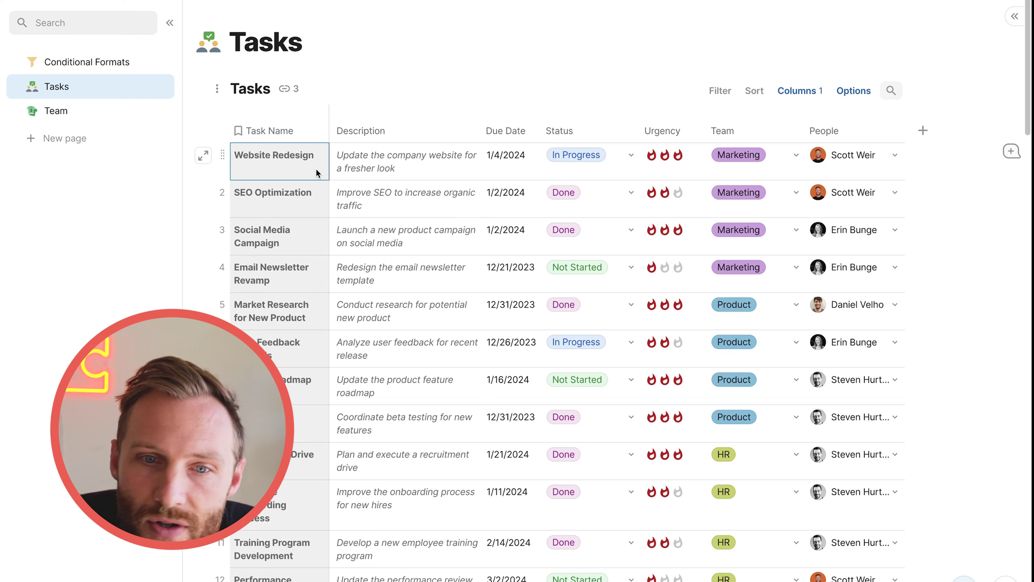
Select the Task Name, Description and Due Date cells, then create a new page.
{"action": "left_click_drag", "start_coordinate": [318, 172], "coordinate": [331, 409]}
{"action": "left_click_drag", "start_coordinate": [479, 395], "coordinate": [497, 388]}
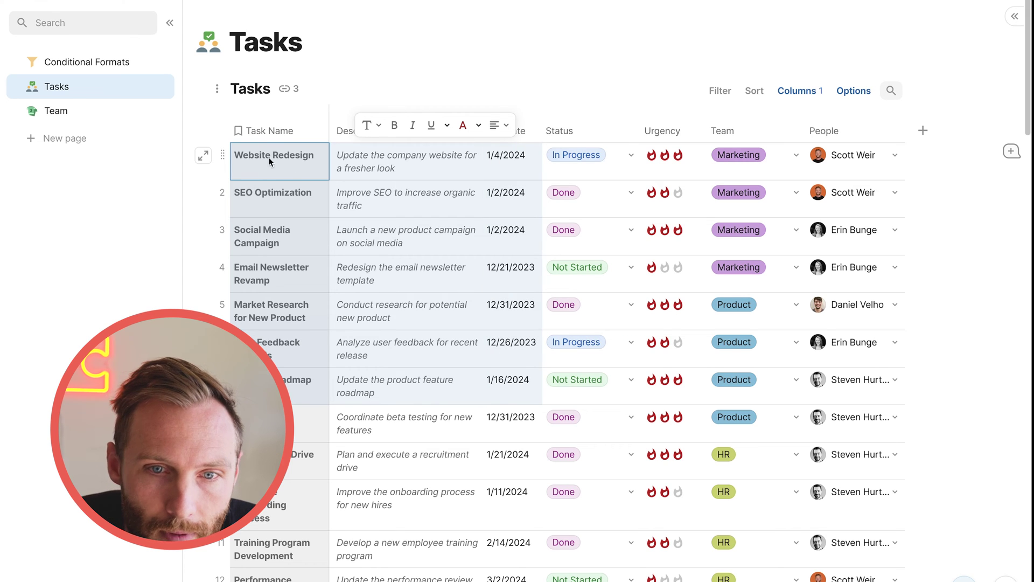
{"action": "left_click_drag", "start_coordinate": [270, 157], "coordinate": [512, 427]}
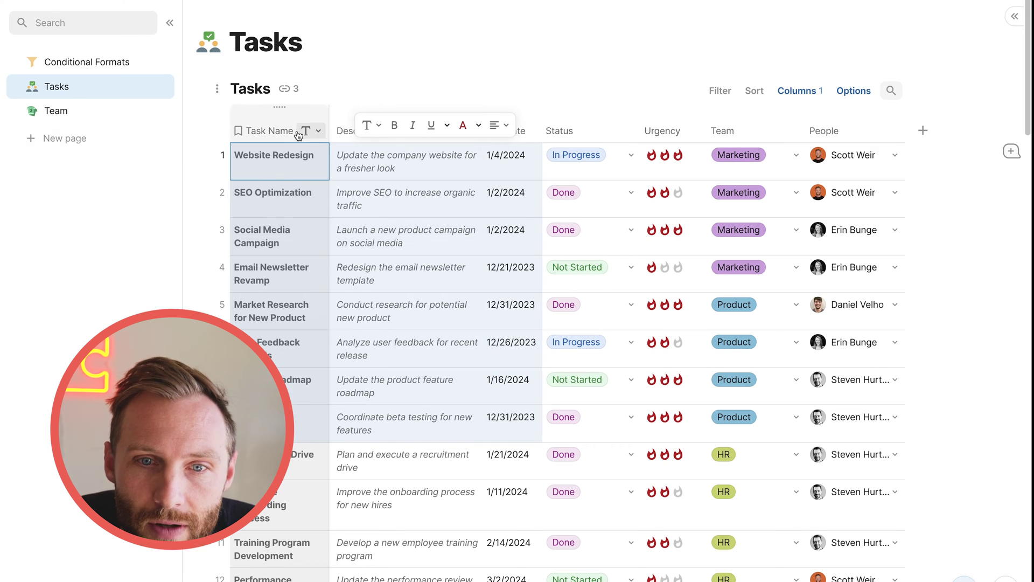
{"action": "left_click", "coordinate": [86, 141]}
Title the new page 'Overdue Tasks' and insert a view of the Tasks table.
{"action": "type", "text": "Over"}
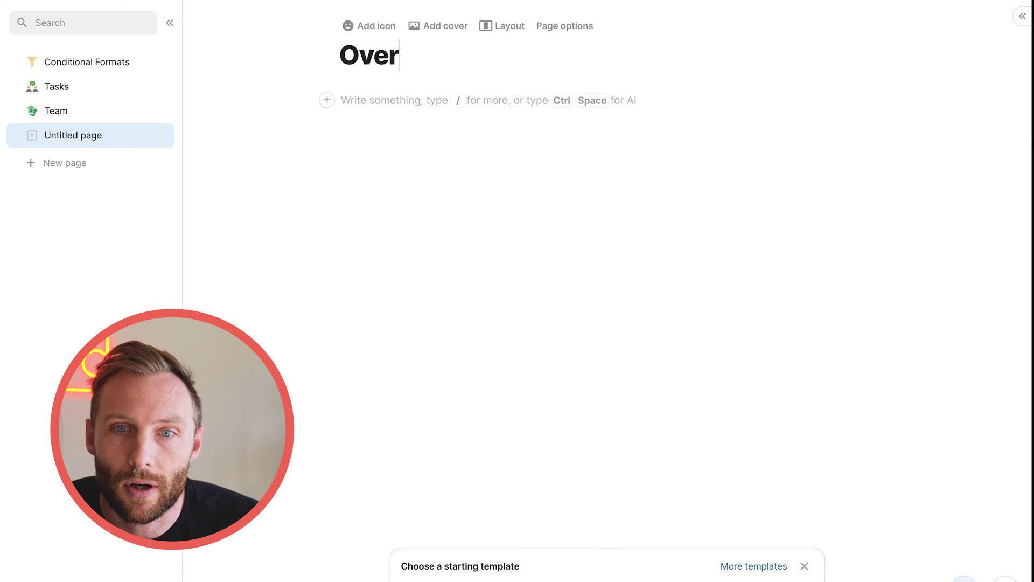
{"action": "type", "text": "due Tasks"}
{"action": "key", "text": "Return"}
{"action": "type", "text": "/"}
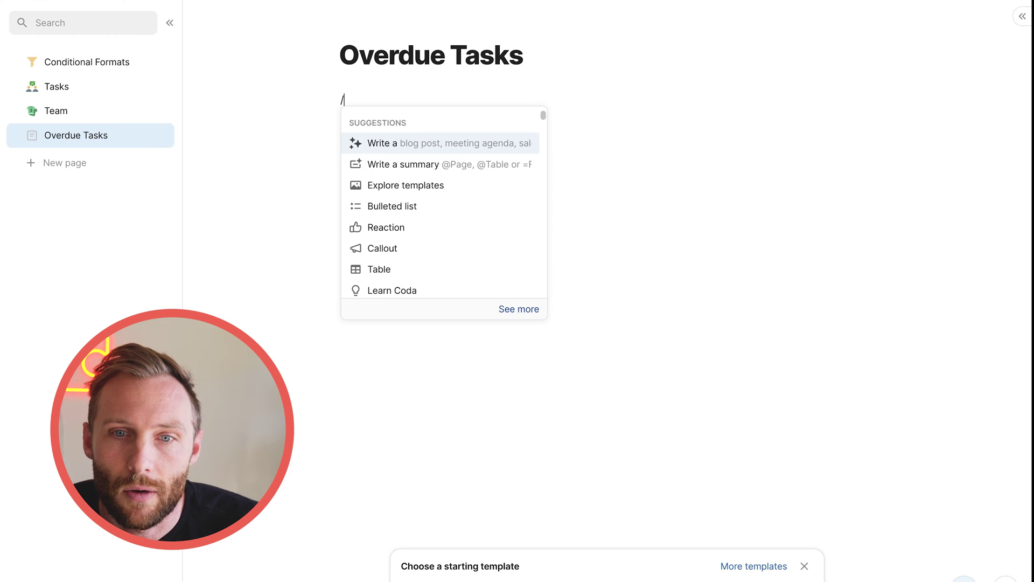
{"action": "type", "text": "tas"}
{"action": "key", "text": "Return"}
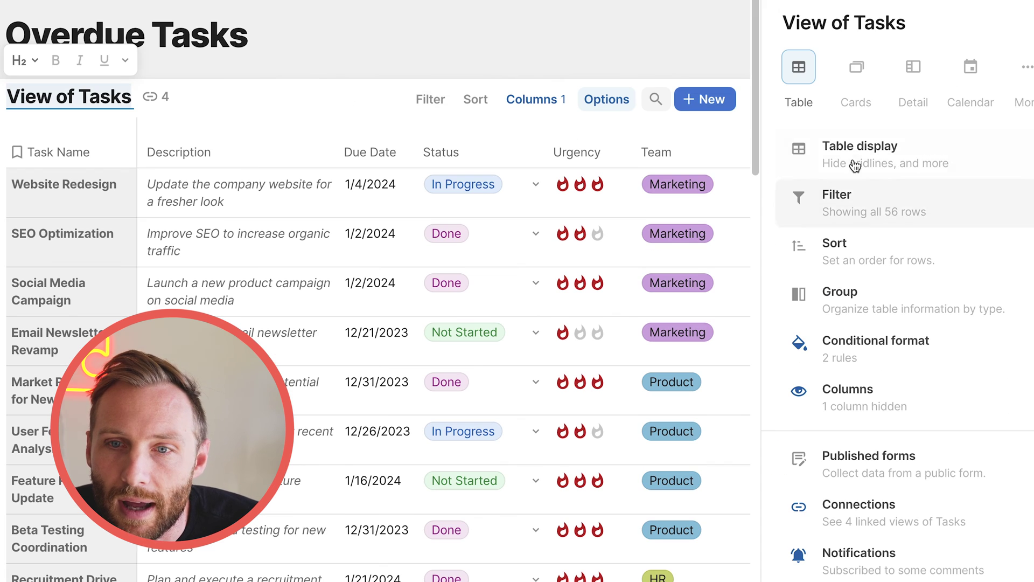
Filter the view to Due Date is before Today.
{"action": "left_click", "coordinate": [425, 101]}
{"action": "left_click", "coordinate": [838, 250]}
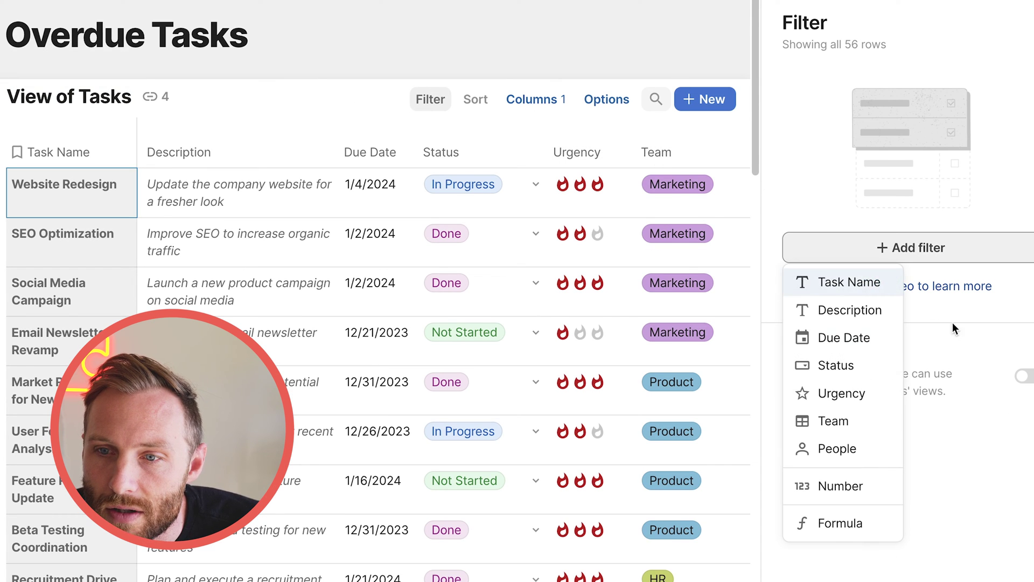
{"action": "left_click", "coordinate": [857, 337]}
{"action": "left_click", "coordinate": [851, 105]}
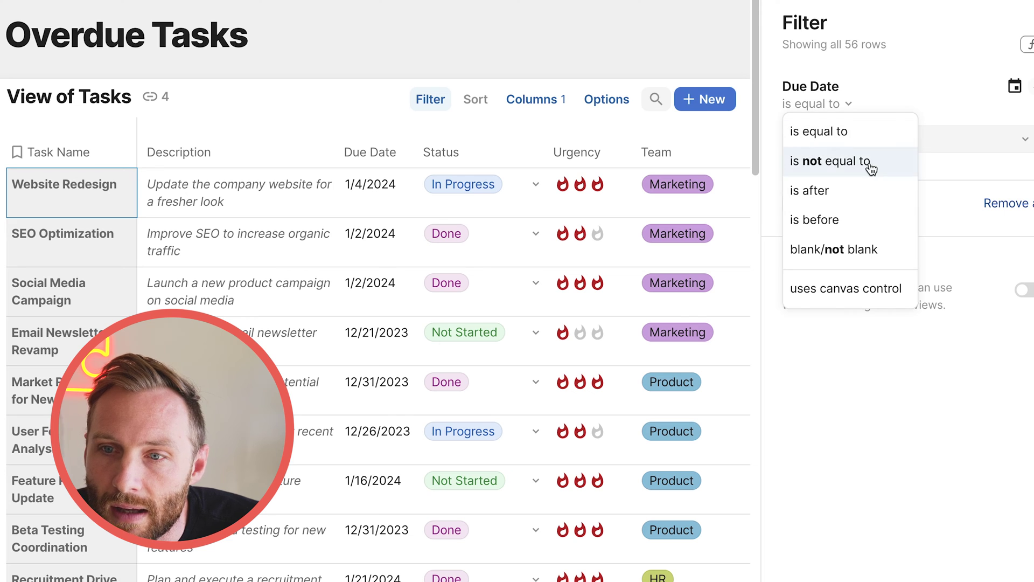
{"action": "left_click", "coordinate": [813, 220]}
{"action": "left_click", "coordinate": [851, 141]}
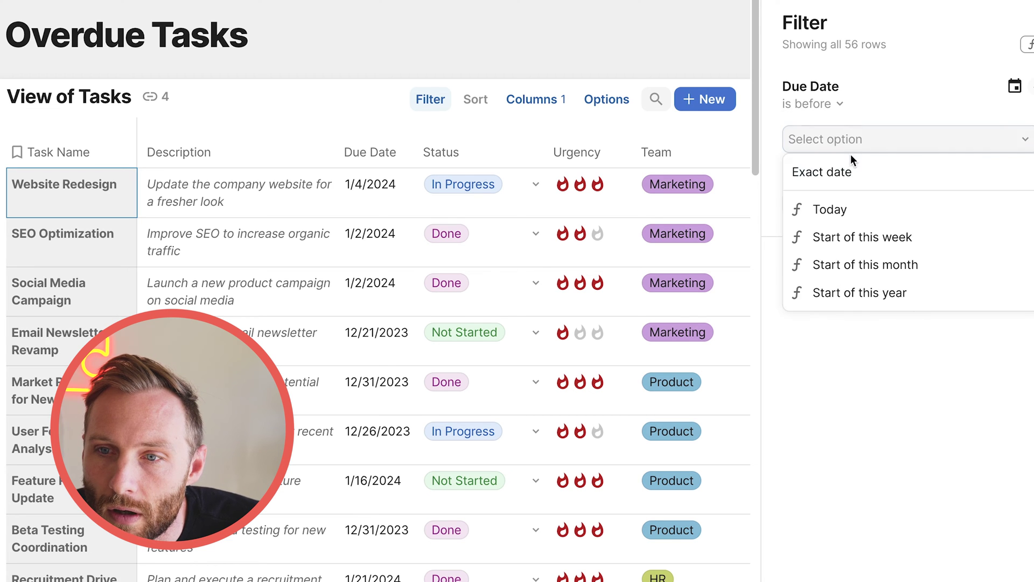
{"action": "left_click", "coordinate": [853, 213]}
Add a second filter so Status is not Done.
{"action": "left_click", "coordinate": [857, 205]}
{"action": "left_click", "coordinate": [869, 319]}
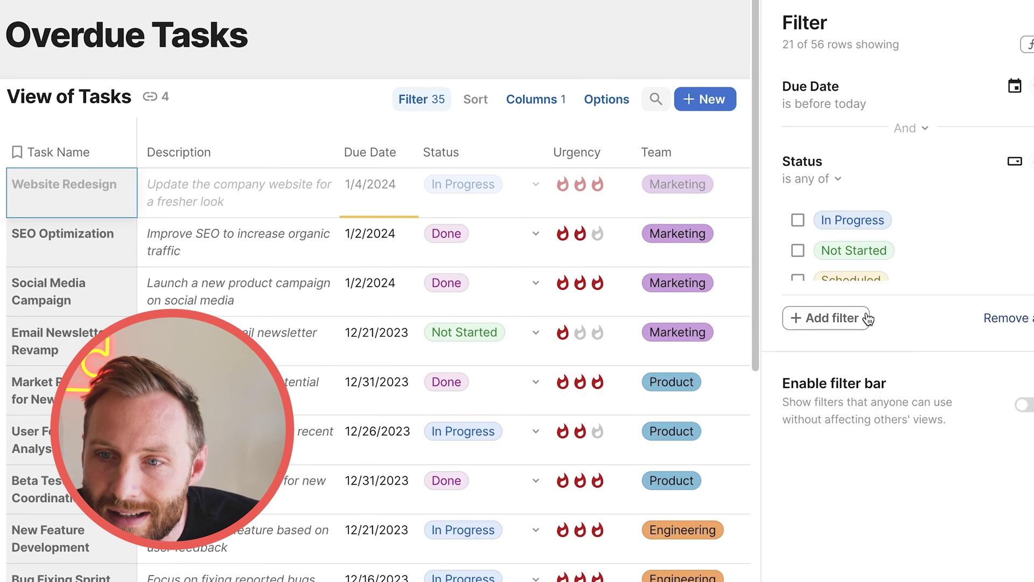
{"action": "left_click", "coordinate": [808, 180]}
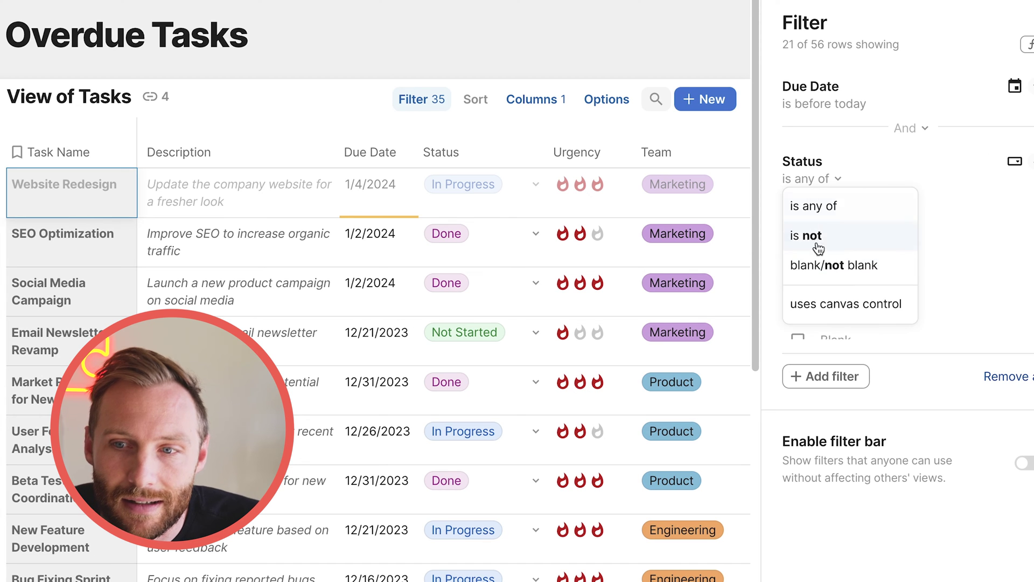
{"action": "left_click", "coordinate": [818, 248]}
{"action": "left_click", "coordinate": [808, 317]}
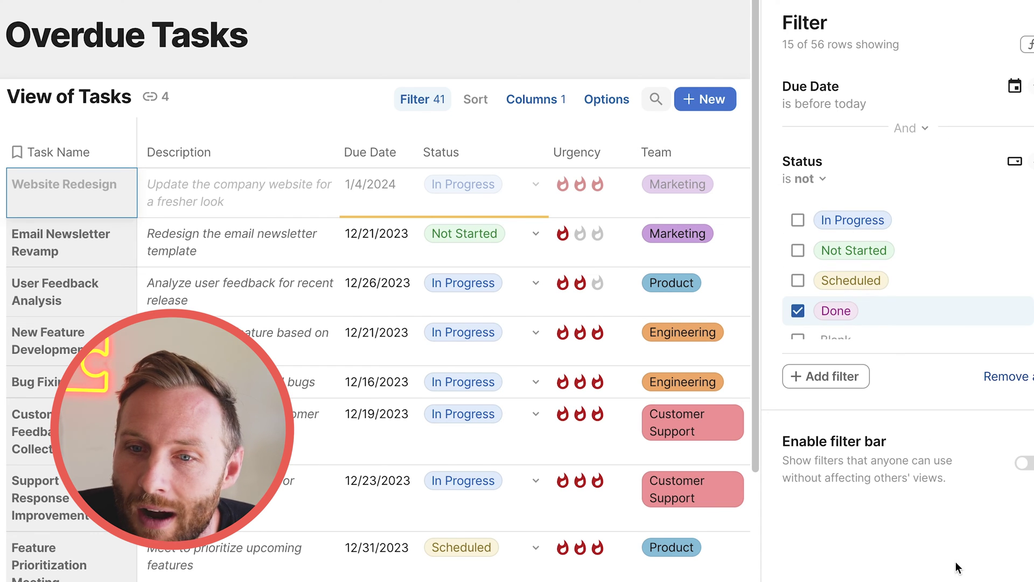
Select the Description column cells, then clear the selection.
{"action": "left_click_drag", "start_coordinate": [197, 192], "coordinate": [216, 499]}
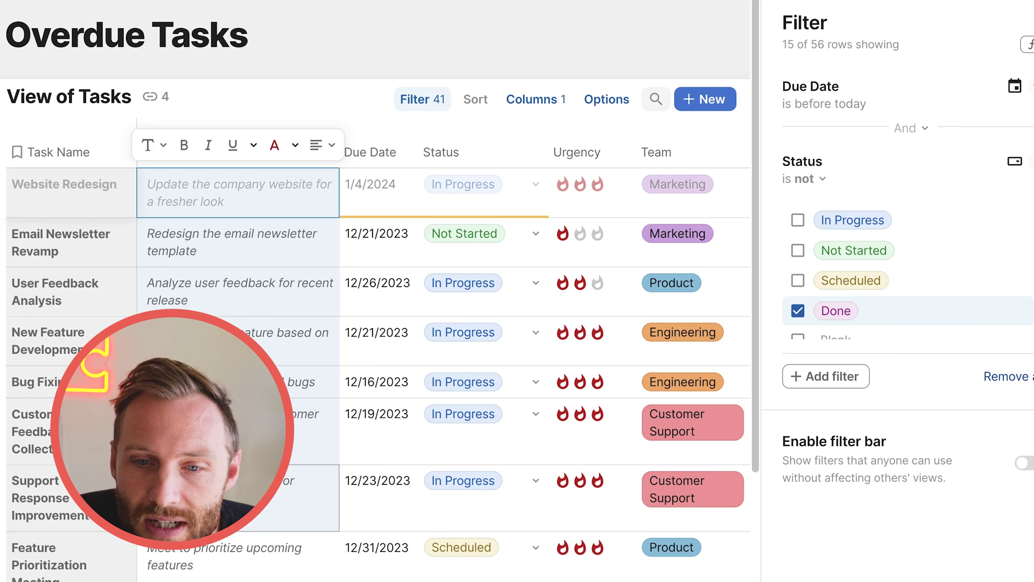
{"action": "left_click", "coordinate": [199, 9]}
{"action": "left_click", "coordinate": [242, 309]}
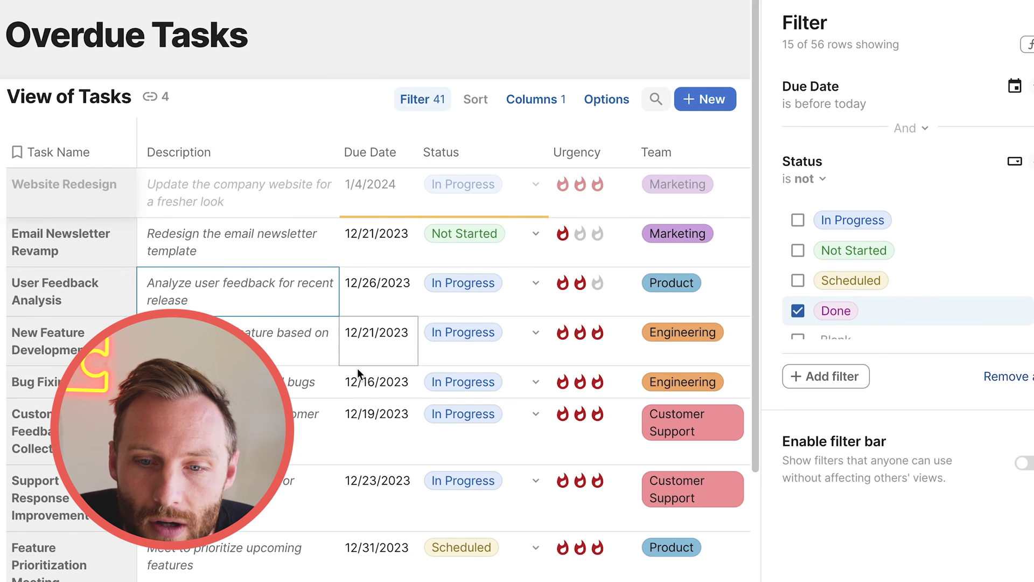
{"action": "scroll", "coordinate": [357, 368], "scroll_direction": "down", "scroll_amount": 5}
{"action": "scroll", "coordinate": [388, 430], "scroll_direction": "up", "scroll_amount": 5}
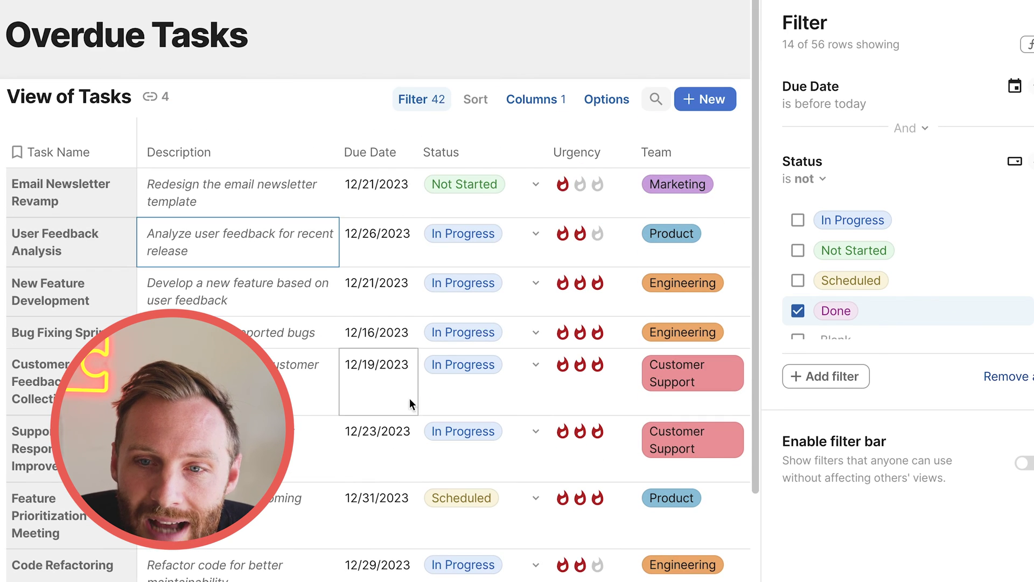
Sort the overdue view by Due Date ascending and close the settings panel.
{"action": "left_click", "coordinate": [476, 99]}
{"action": "left_click", "coordinate": [872, 248]}
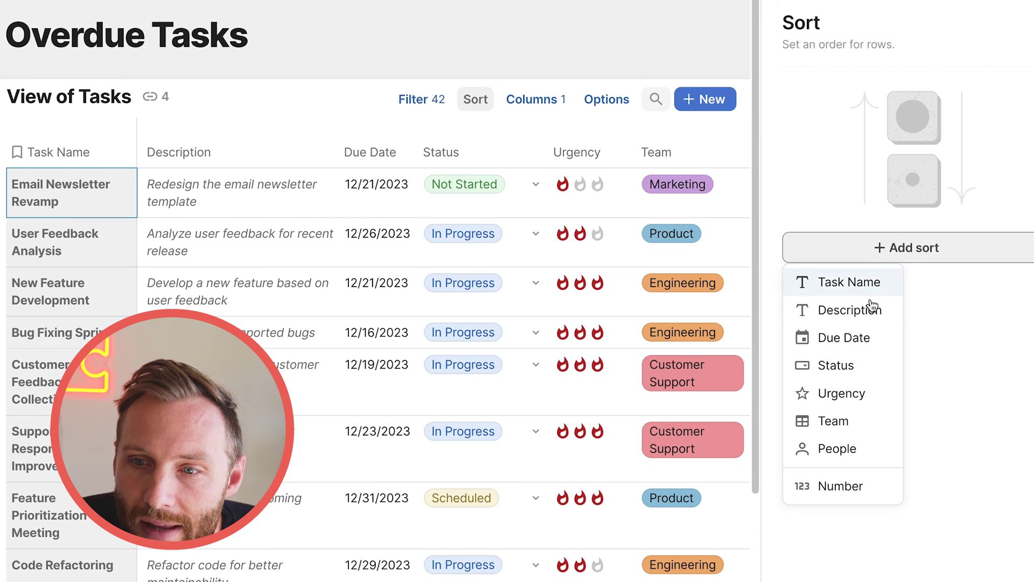
{"action": "left_click", "coordinate": [849, 338]}
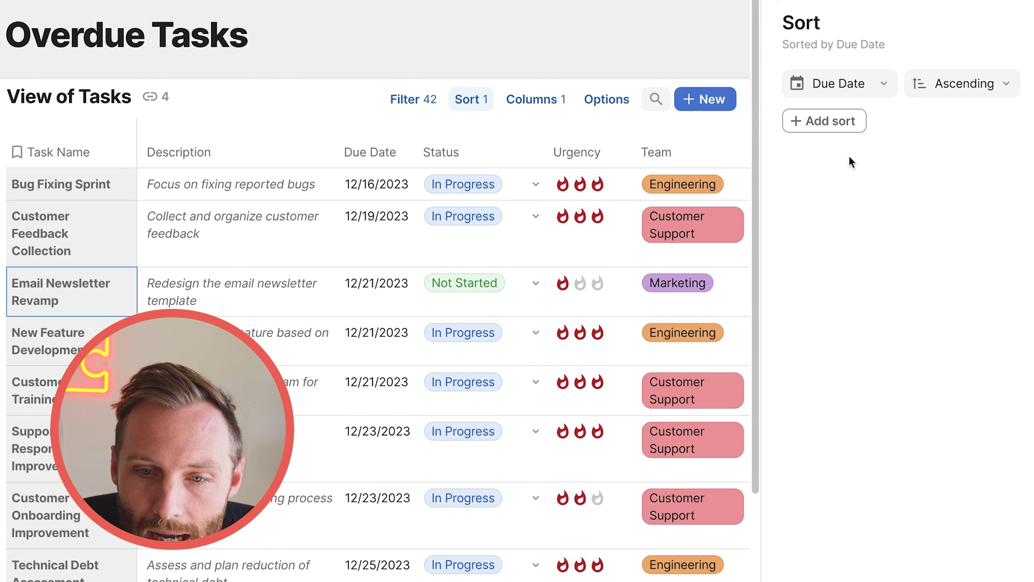
{"action": "left_click_drag", "start_coordinate": [61, 194], "coordinate": [744, 186]}
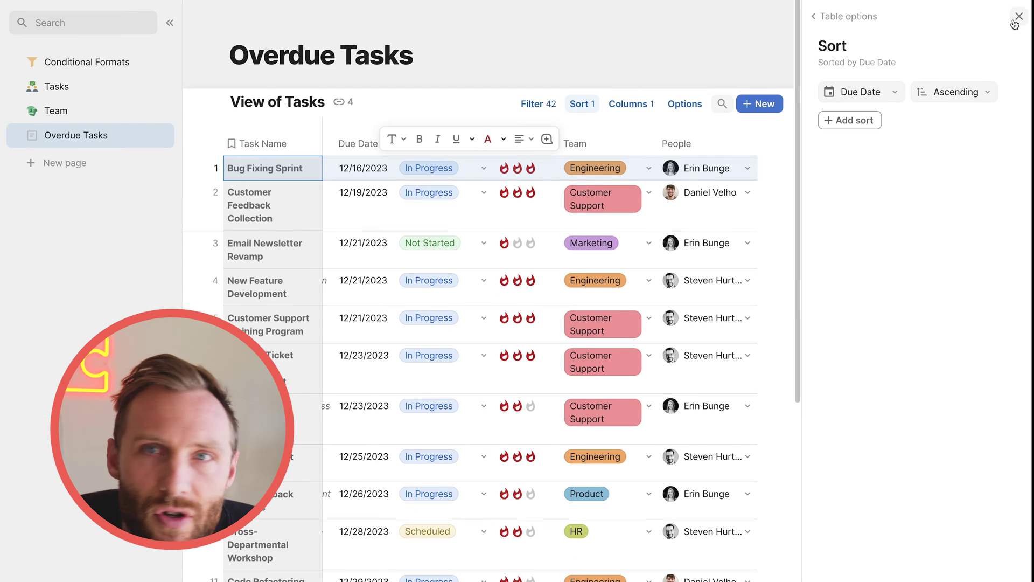
{"action": "left_click", "coordinate": [1016, 20]}
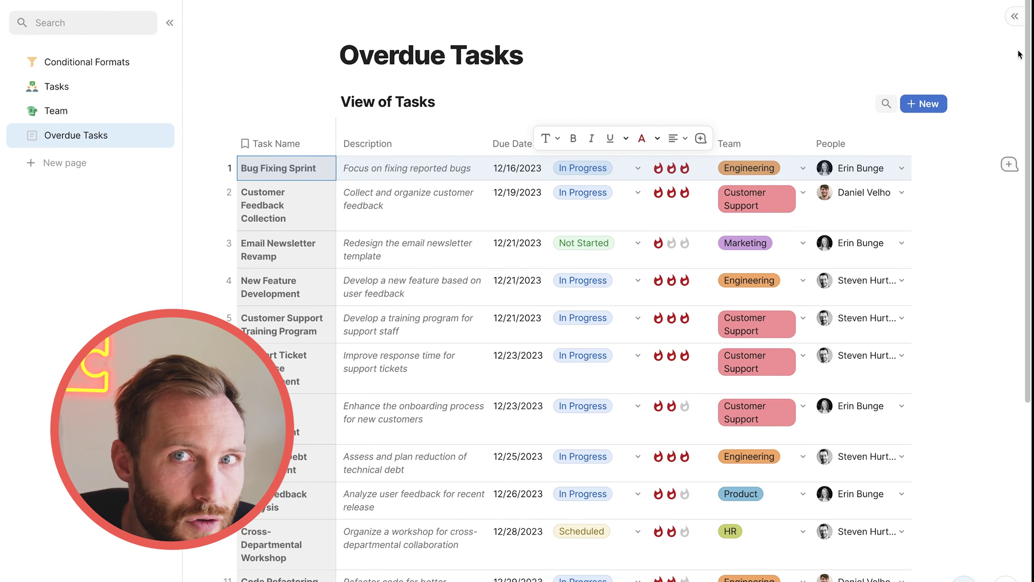
Return to the Tasks page and open the table's conditional formatting rules.
{"action": "left_click_drag", "start_coordinate": [315, 177], "coordinate": [838, 354]}
{"action": "left_click", "coordinate": [365, 25]}
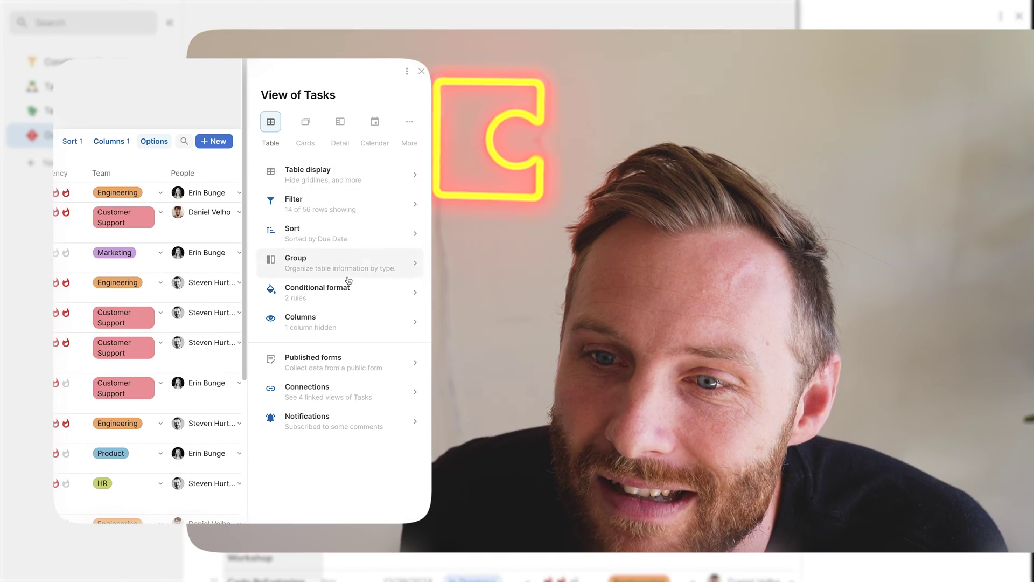
{"action": "left_click", "coordinate": [346, 281]}
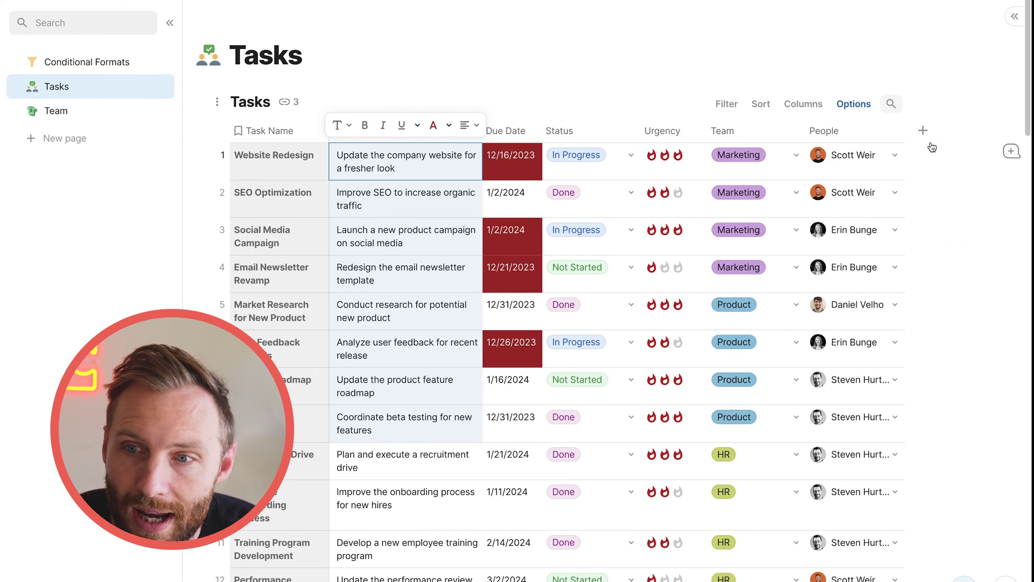
Add a new text column named 'Number' to the Tasks table.
{"action": "left_click", "coordinate": [923, 130]}
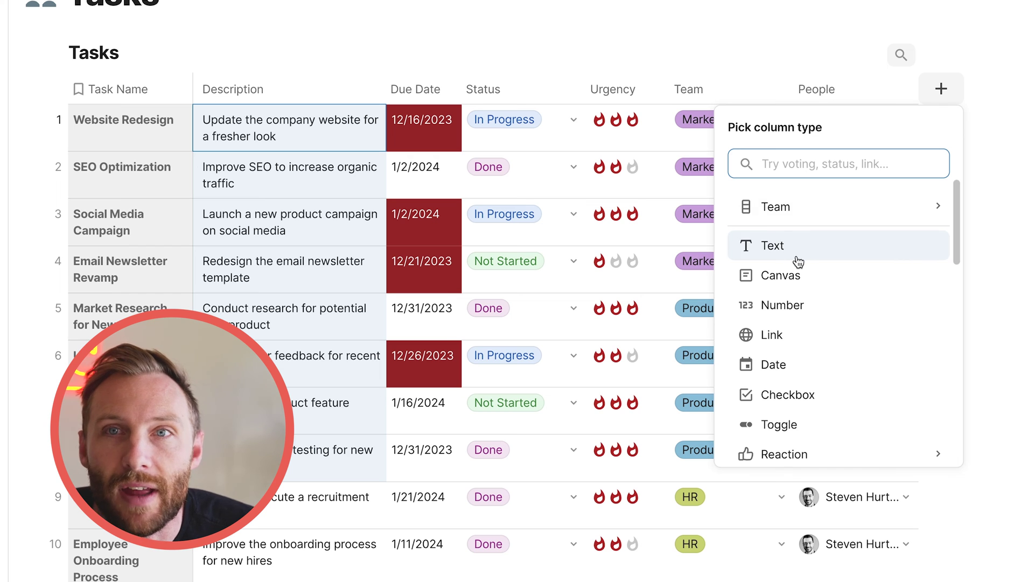
{"action": "left_click", "coordinate": [797, 256]}
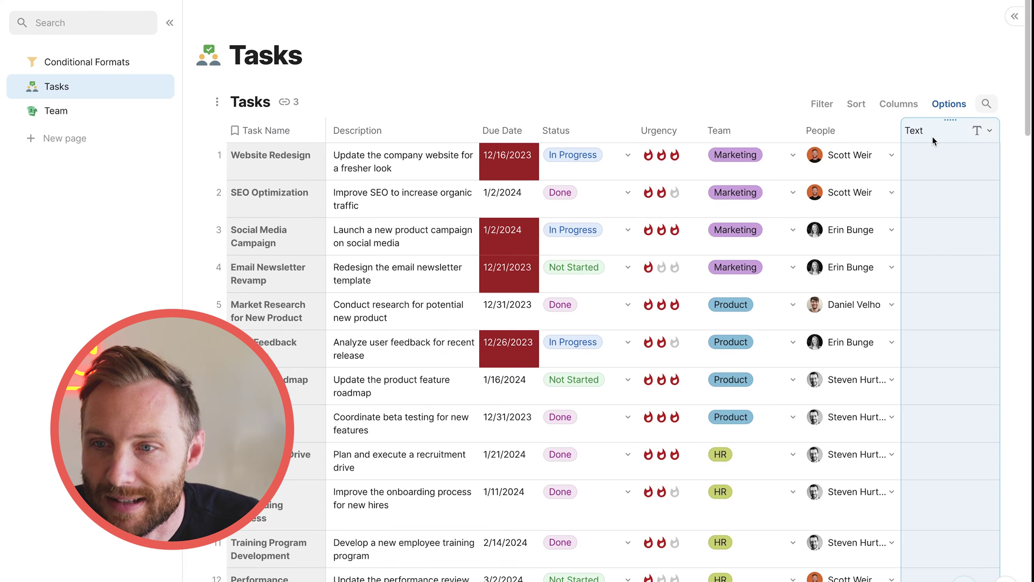
{"action": "type", "text": "Number"}
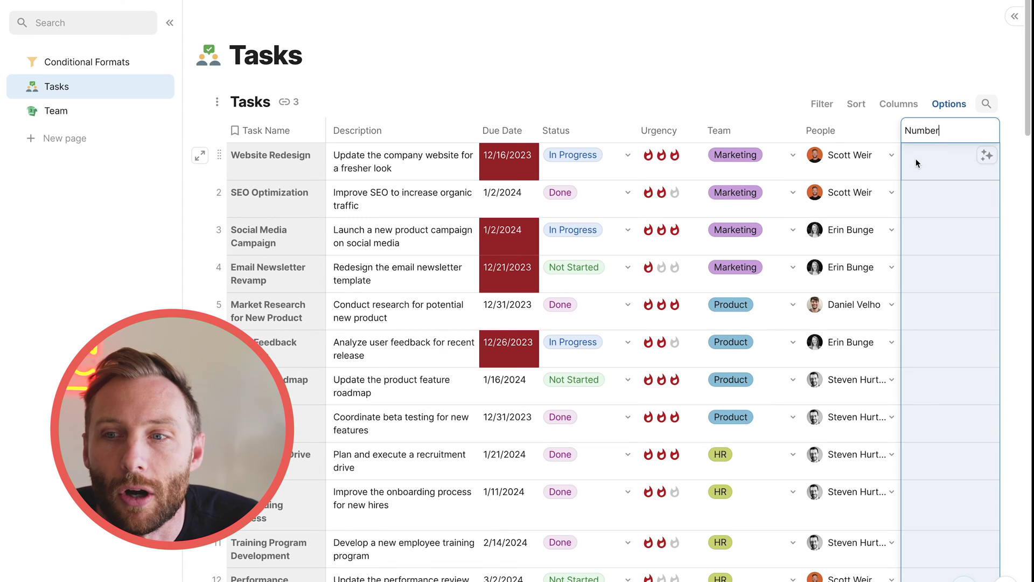
{"action": "left_click", "coordinate": [916, 159]}
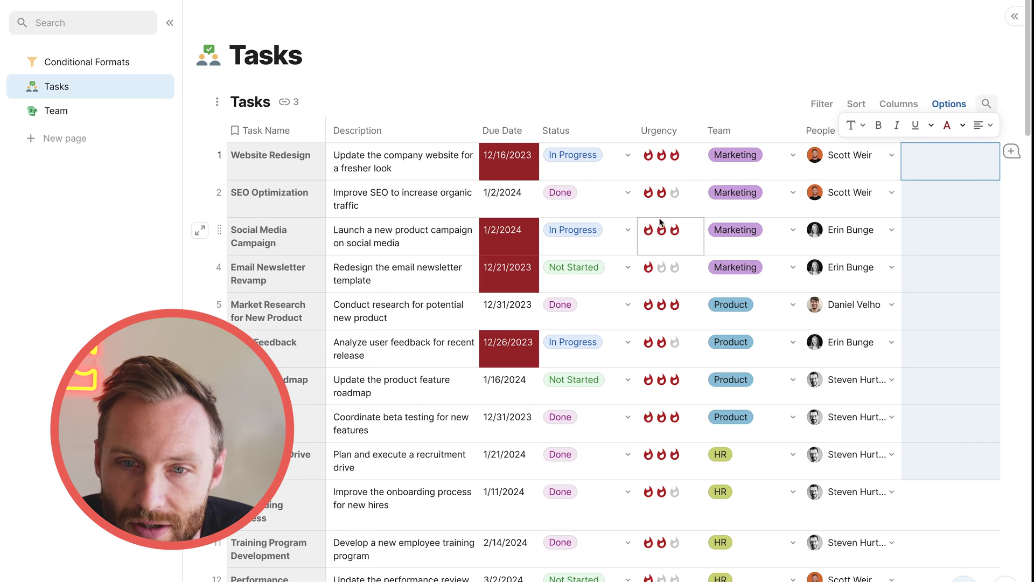
Give the Number column the formula =1 so every row holds 1.
{"action": "left_click_drag", "start_coordinate": [377, 162], "coordinate": [413, 558]}
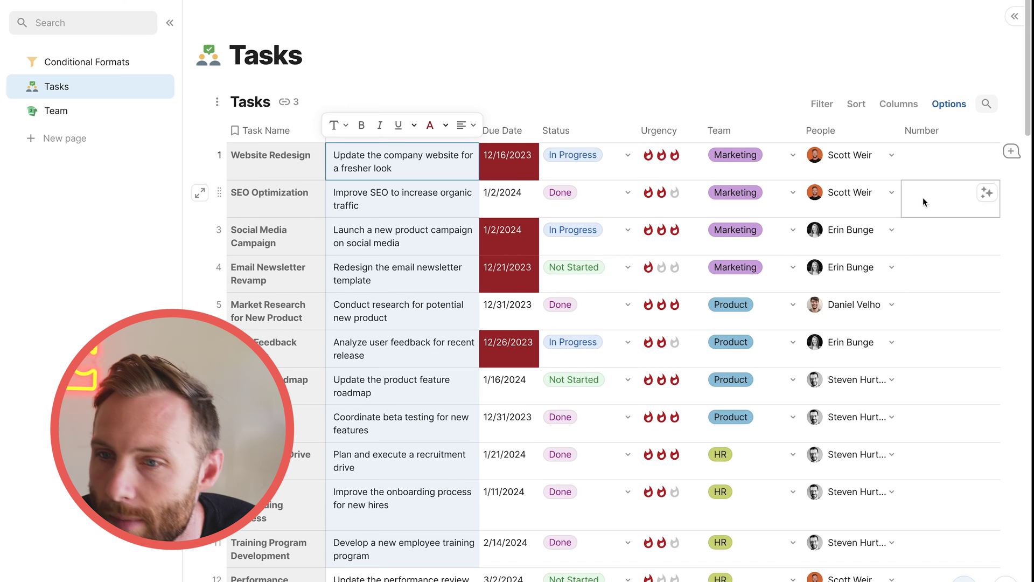
{"action": "left_click", "coordinate": [935, 130]}
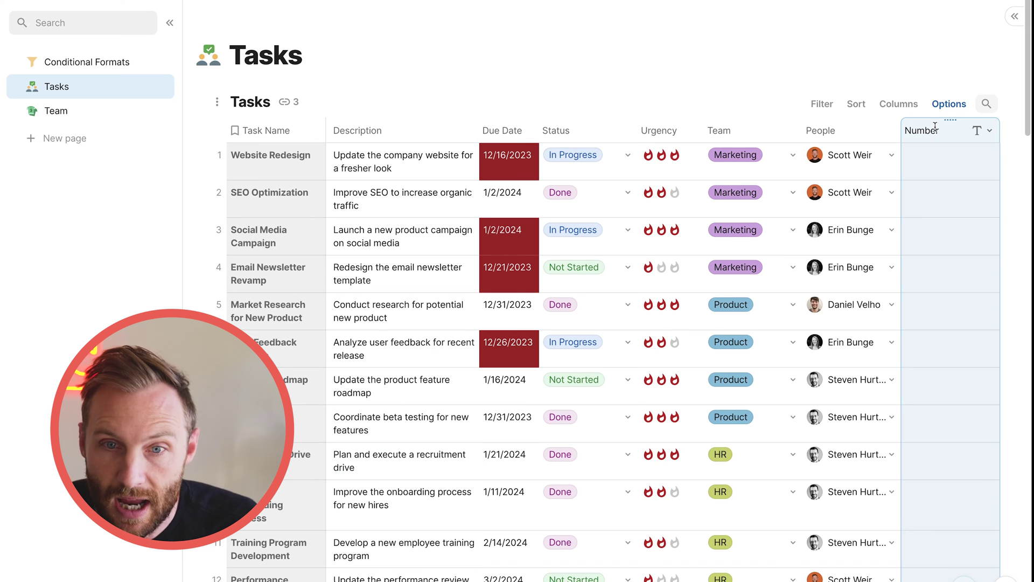
{"action": "key", "text": "equal"}
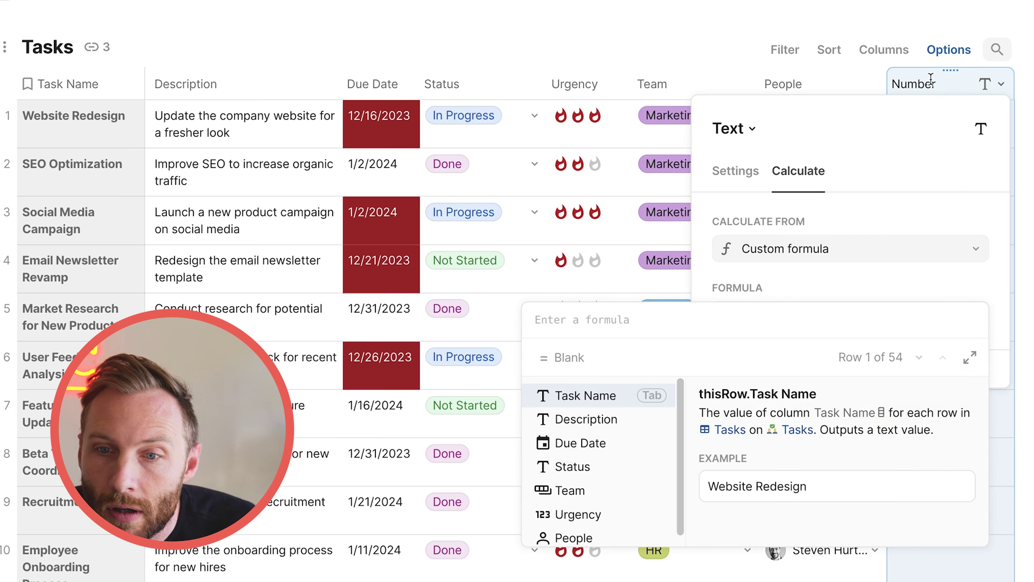
{"action": "type", "text": "1"}
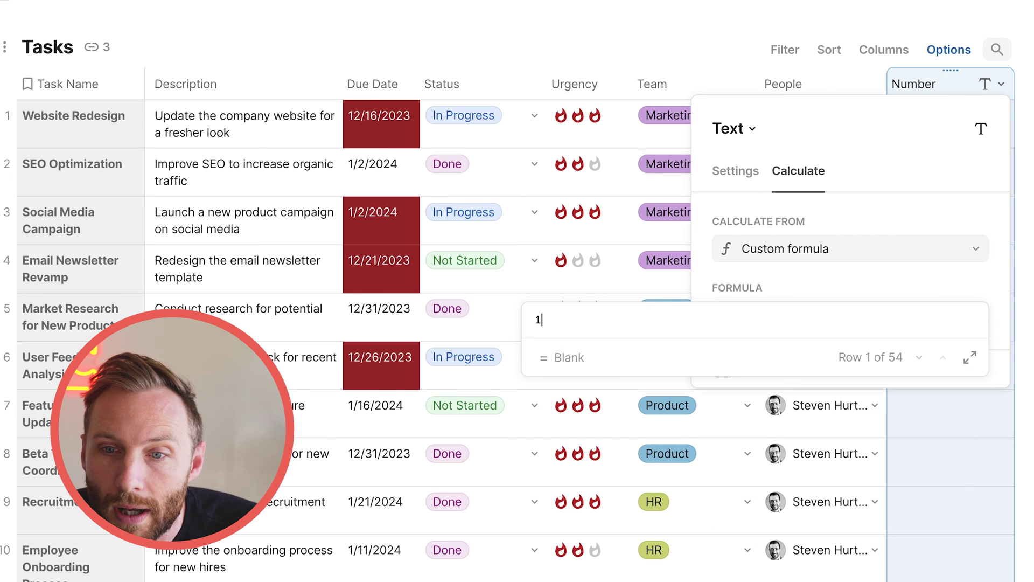
{"action": "key", "text": "Return"}
{"action": "left_click", "coordinate": [919, 437]}
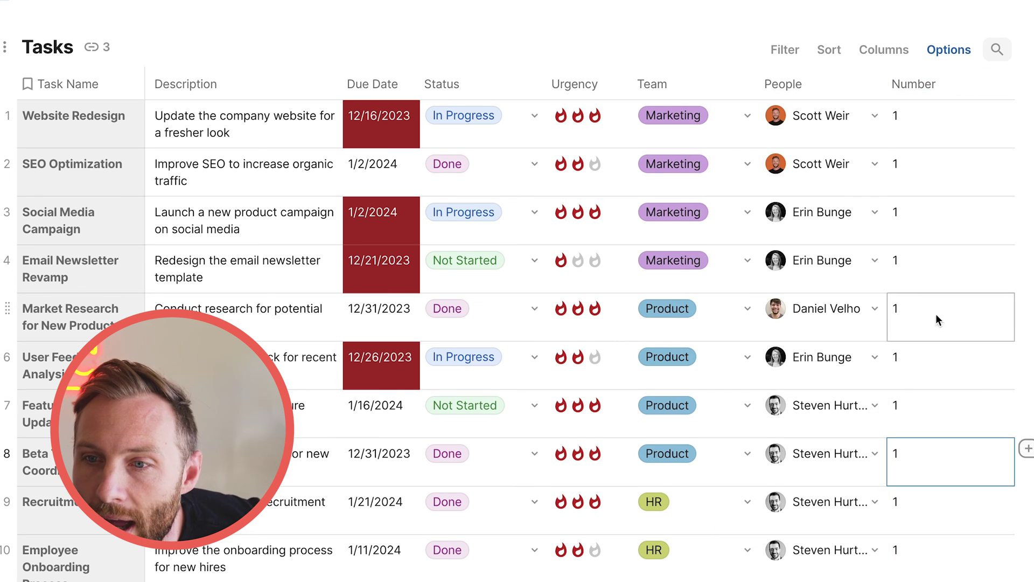
Change the Number column's type to Number.
{"action": "left_click", "coordinate": [986, 84]}
{"action": "left_click", "coordinate": [942, 151]}
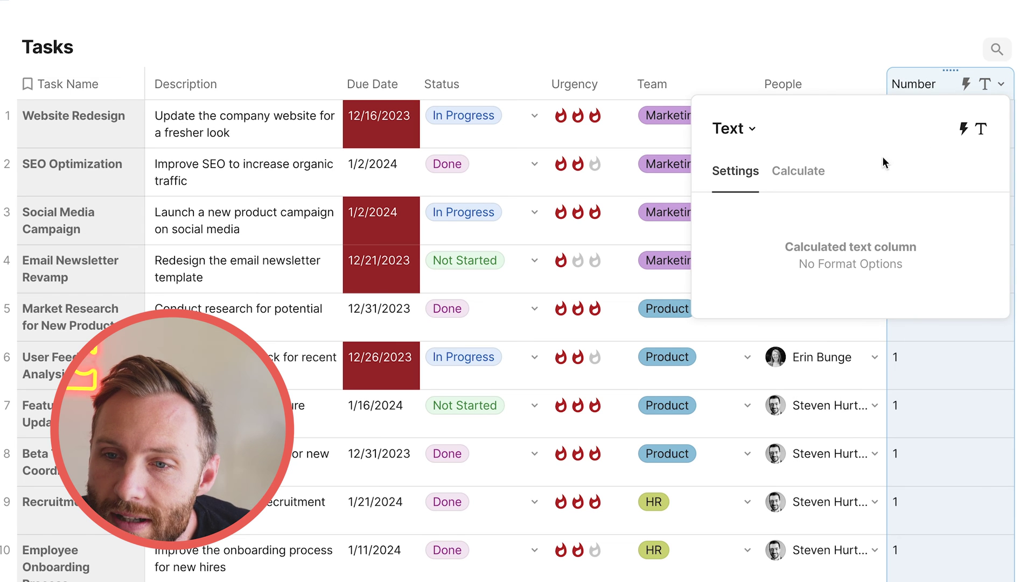
{"action": "left_click", "coordinate": [734, 129]}
{"action": "left_click", "coordinate": [777, 276]}
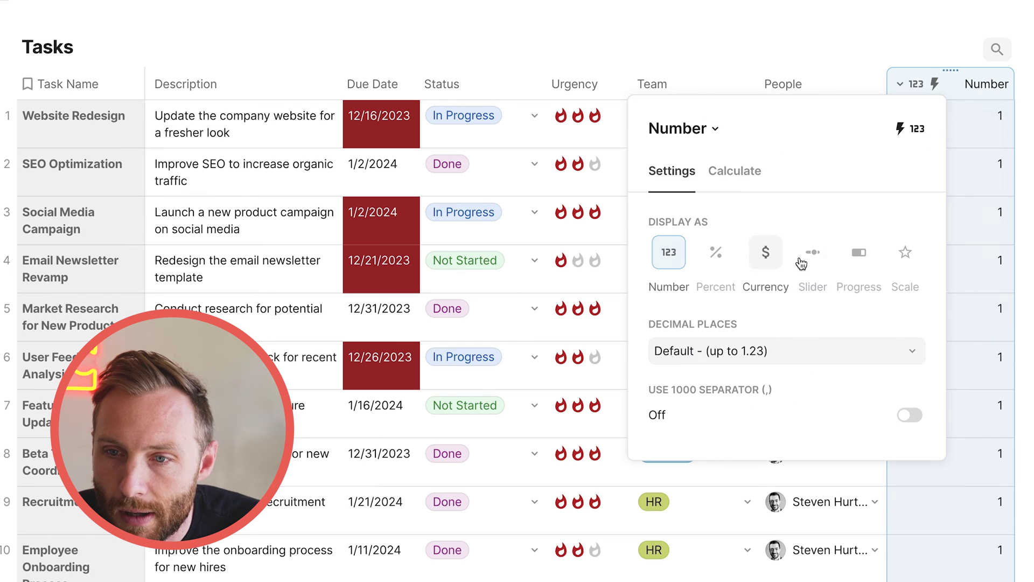
{"action": "left_click", "coordinate": [965, 66]}
Start a new Formula-based conditional format rule on the Tasks table.
{"action": "left_click", "coordinate": [967, 52]}
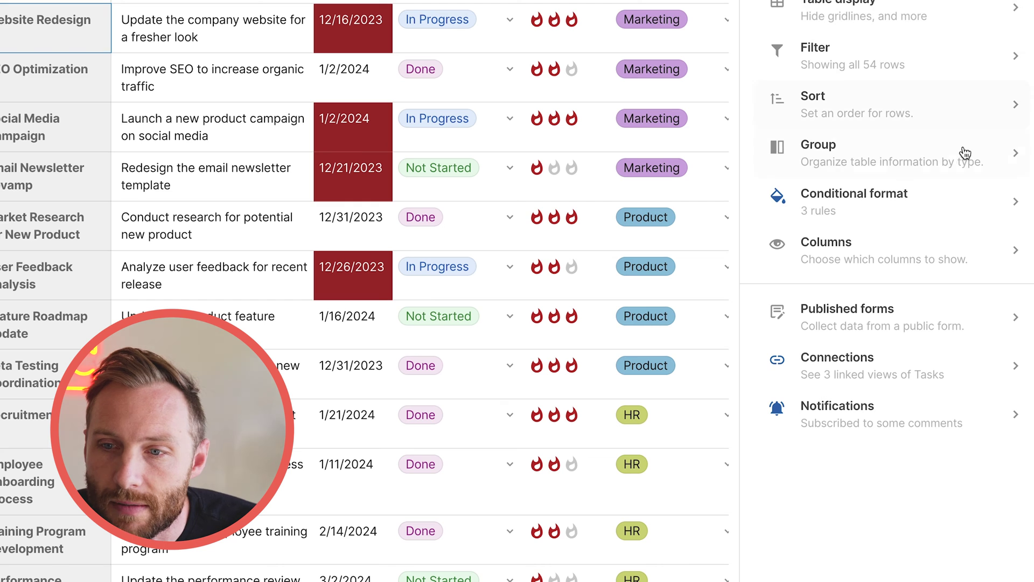
{"action": "left_click", "coordinate": [947, 199]}
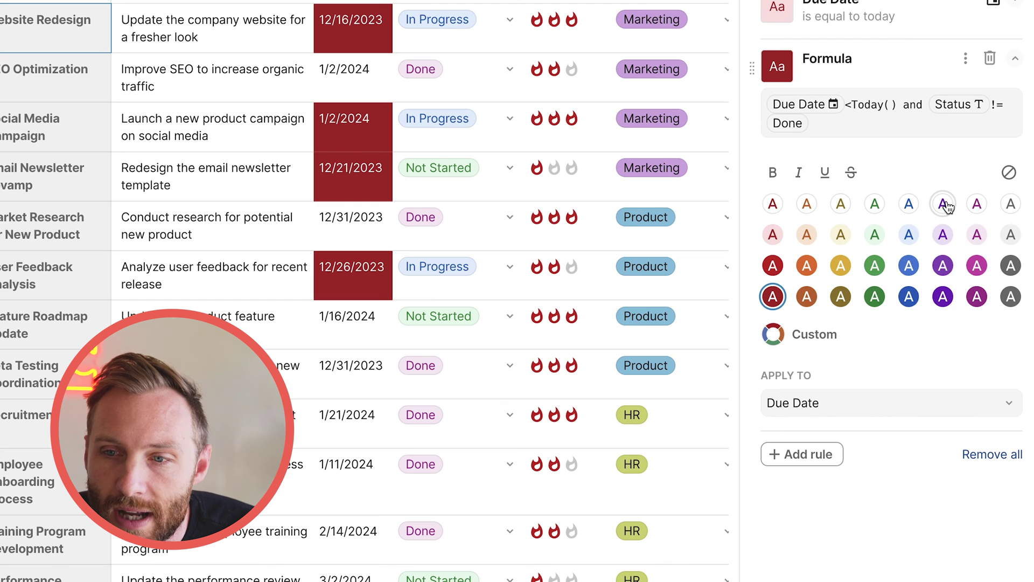
{"action": "left_click", "coordinate": [834, 458]}
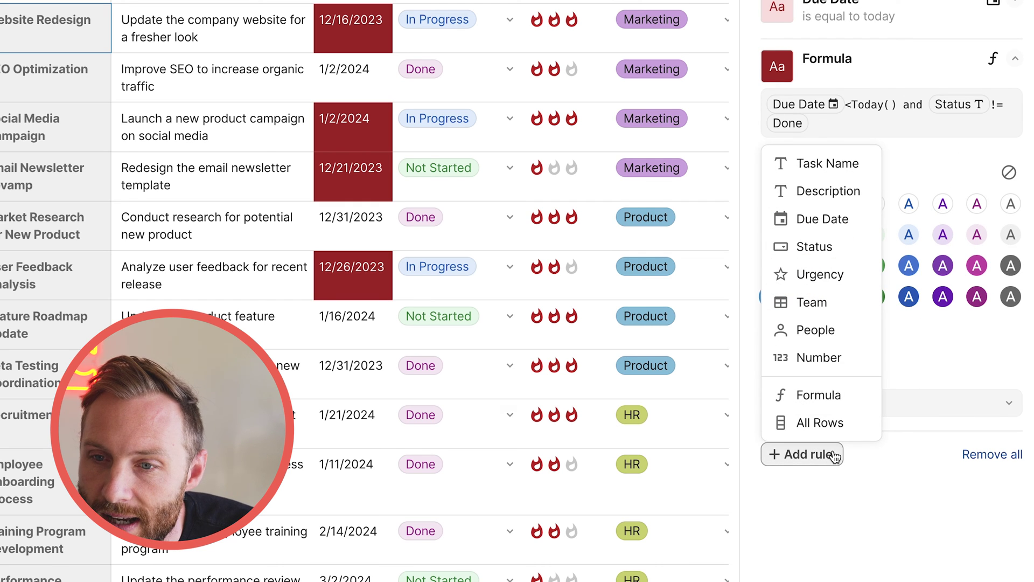
{"action": "left_click", "coordinate": [834, 398]}
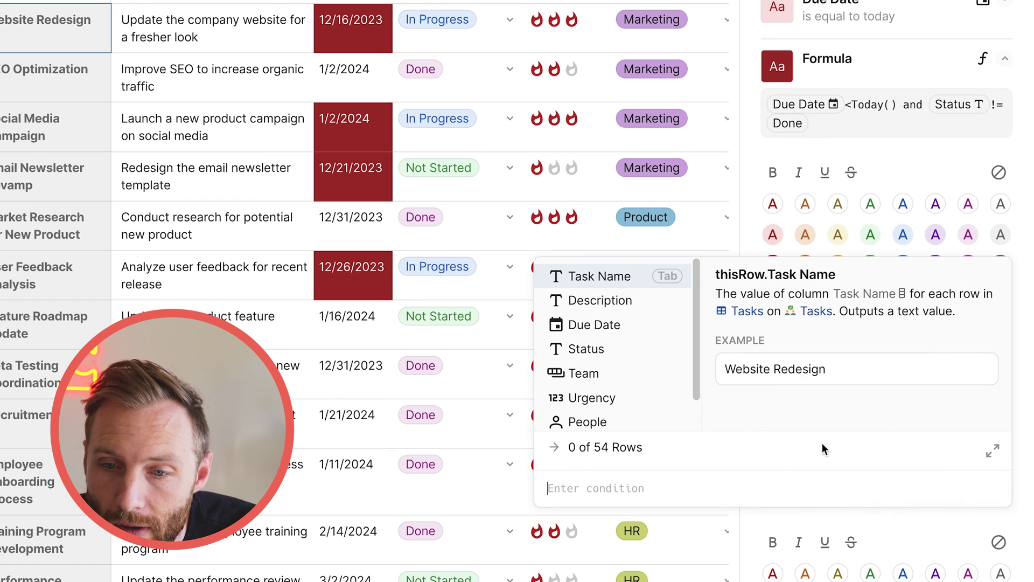
Type _GRADIENT(Number,1,"#144f7d") into the rule's formula editor.
{"action": "type", "text": "_GRADIENT"}
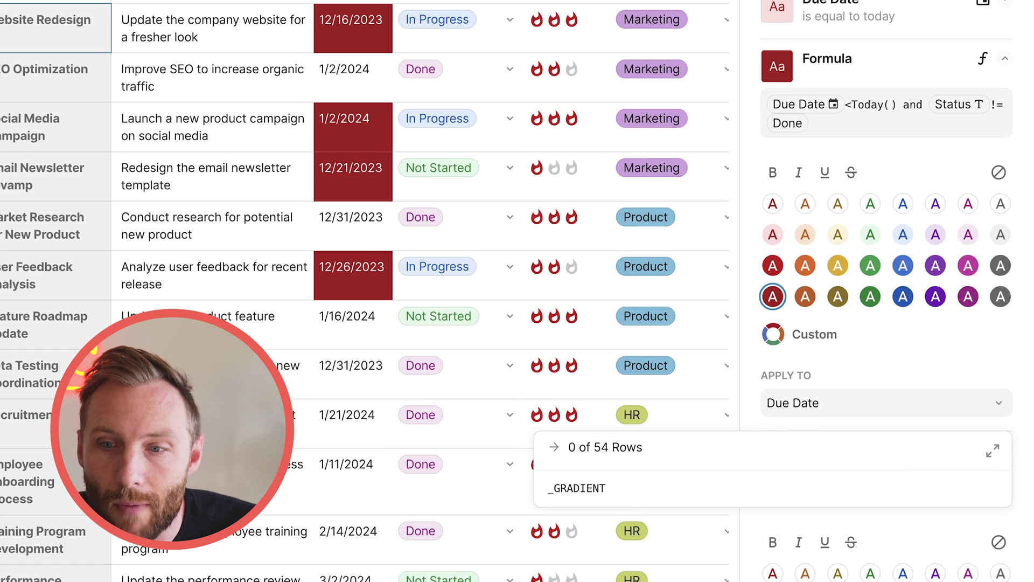
{"action": "type", "text": "(Urgency"}
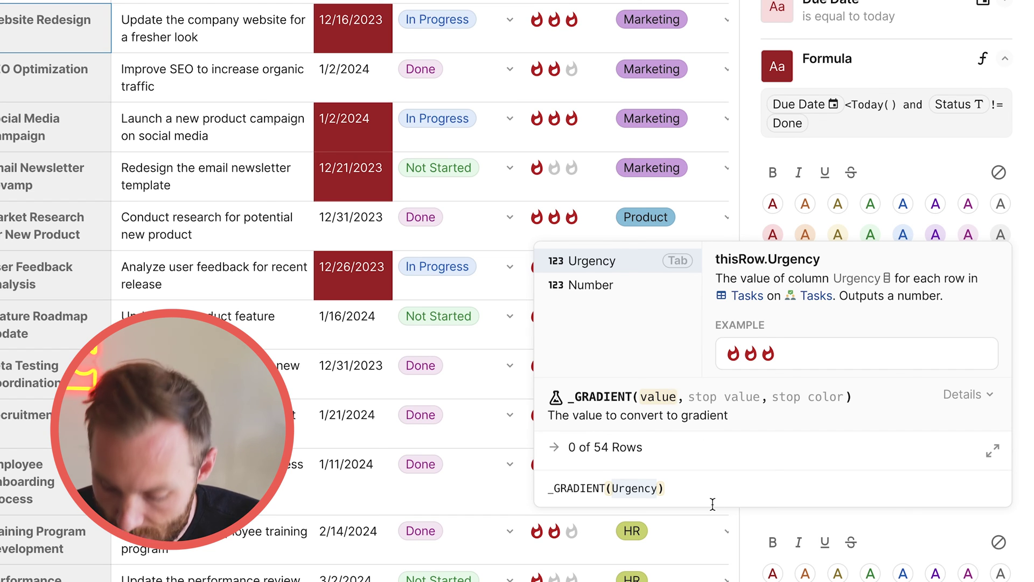
{"action": "type", "text": "Number"}
{"action": "key", "text": "Tab"}
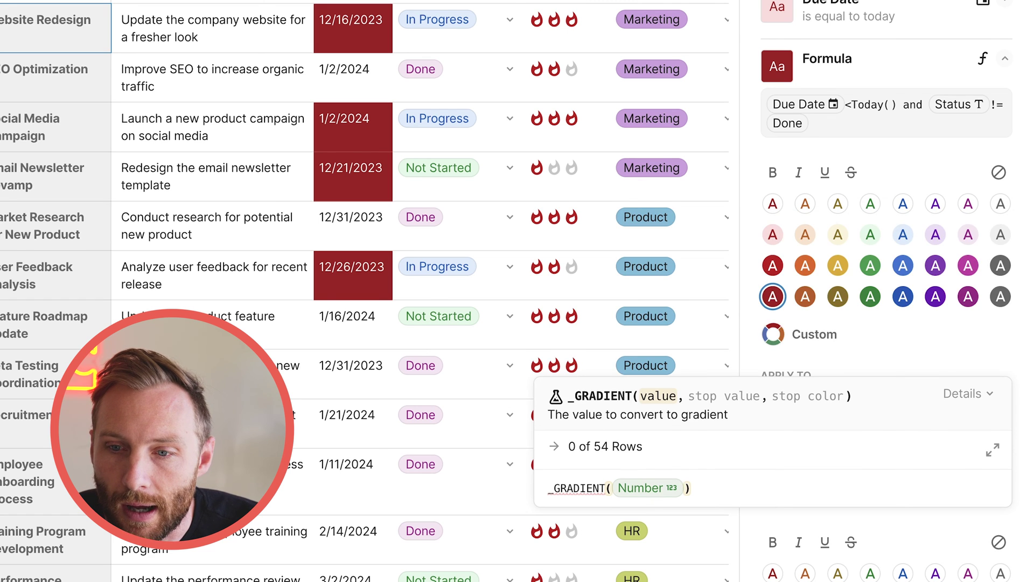
{"action": "type", "text": ",1"}
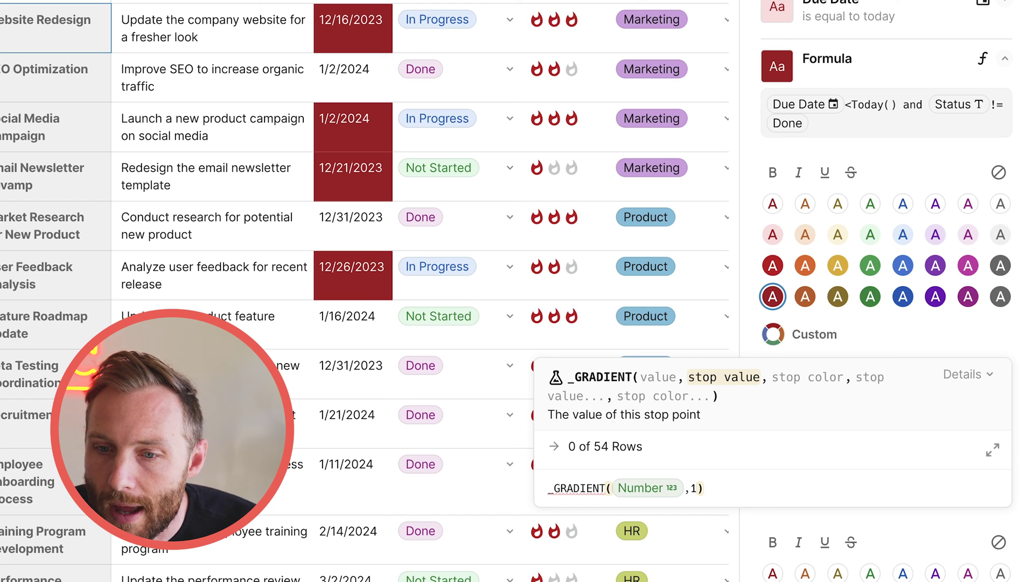
{"action": "type", "text": ",\""}
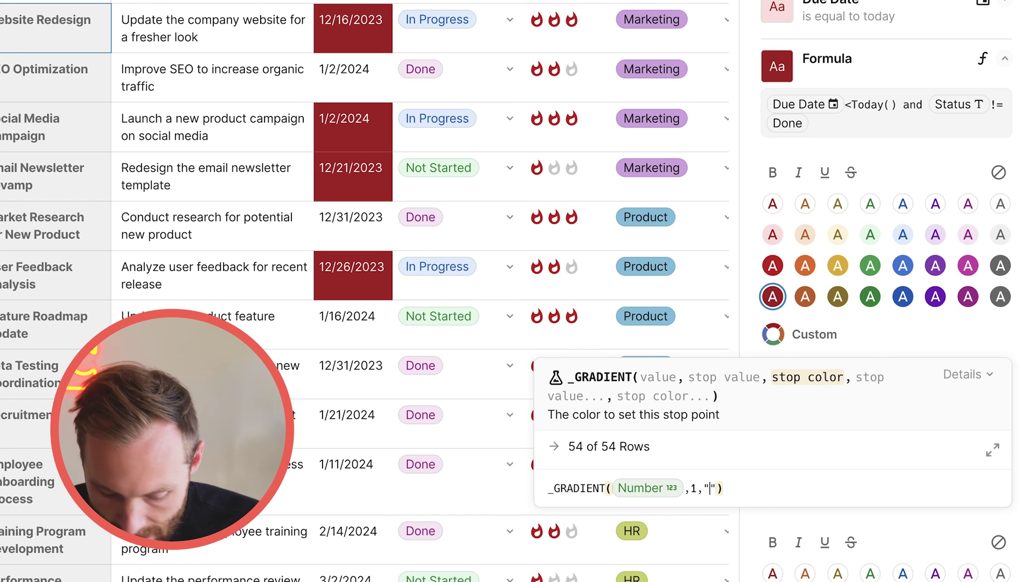
{"action": "type", "text": "144f"}
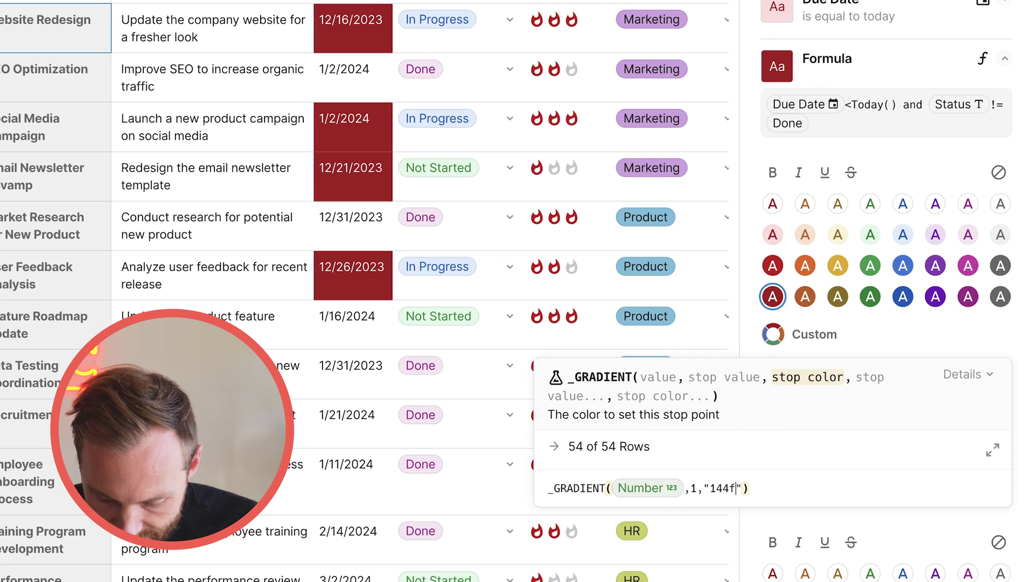
{"action": "type", "text": "7d"}
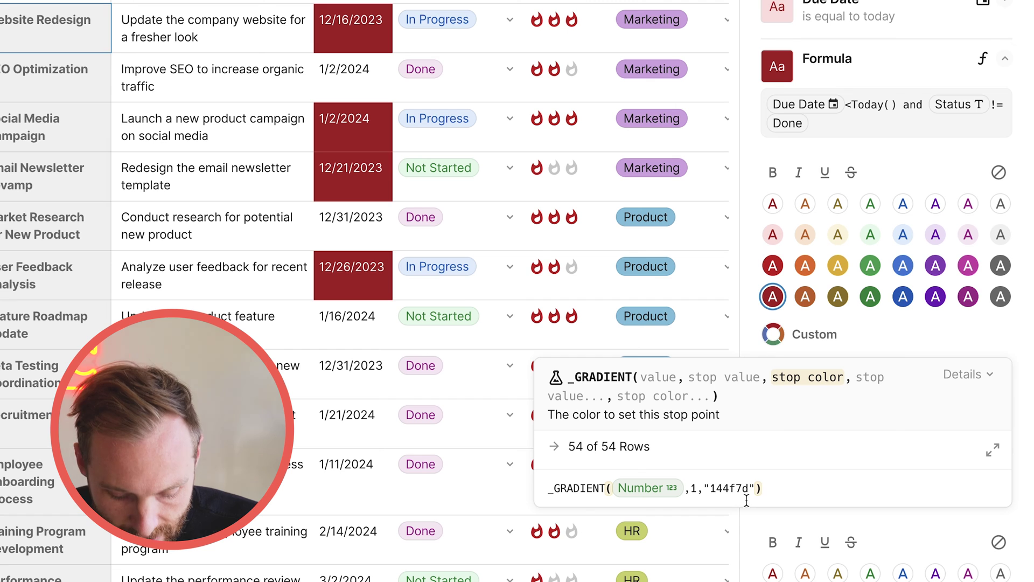
{"action": "type", "text": "#"}
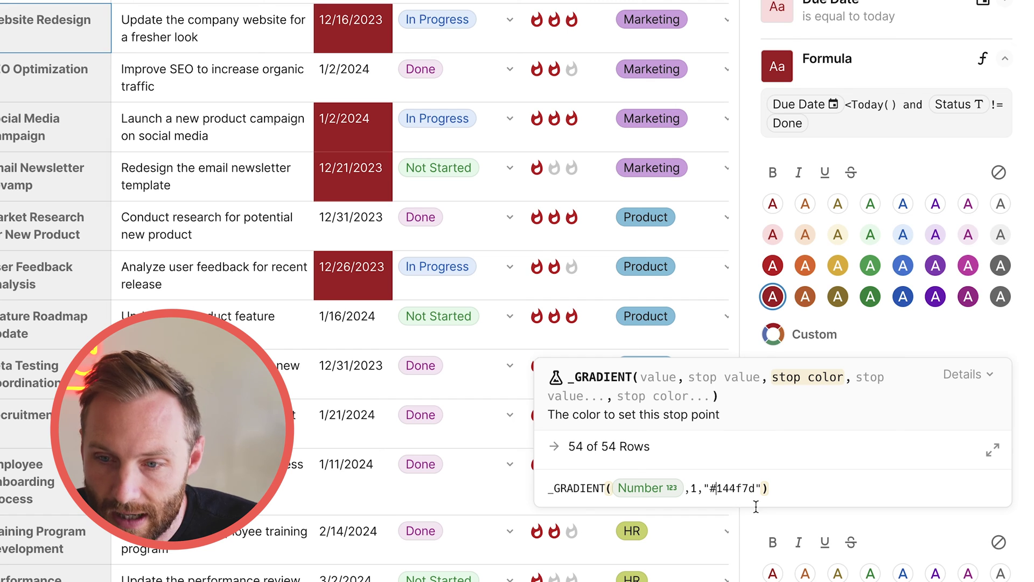
Restrict the gradient rule's Apply To setting to the Description column only.
{"action": "left_click", "coordinate": [798, 515]}
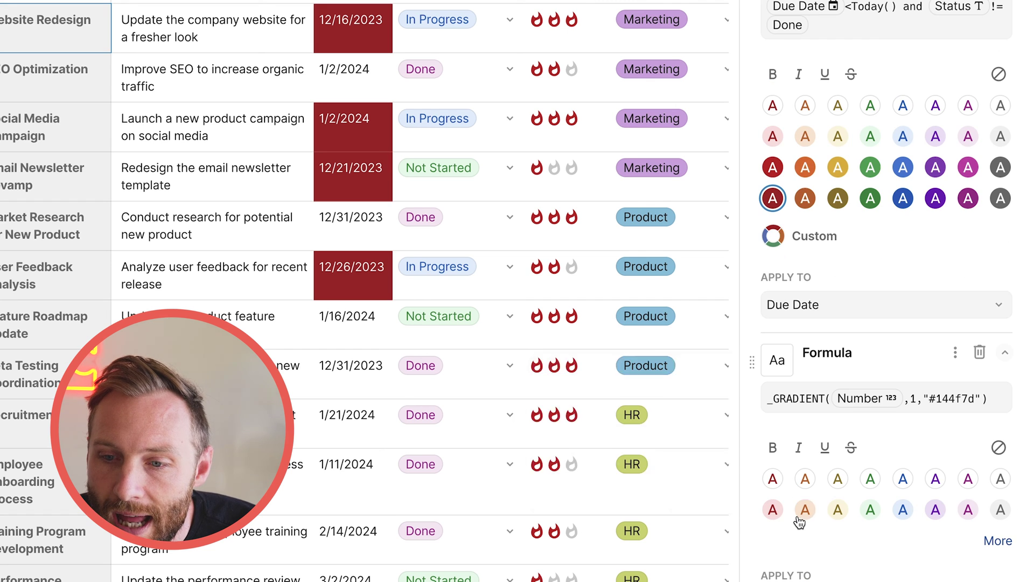
{"action": "left_click", "coordinate": [166, 43]}
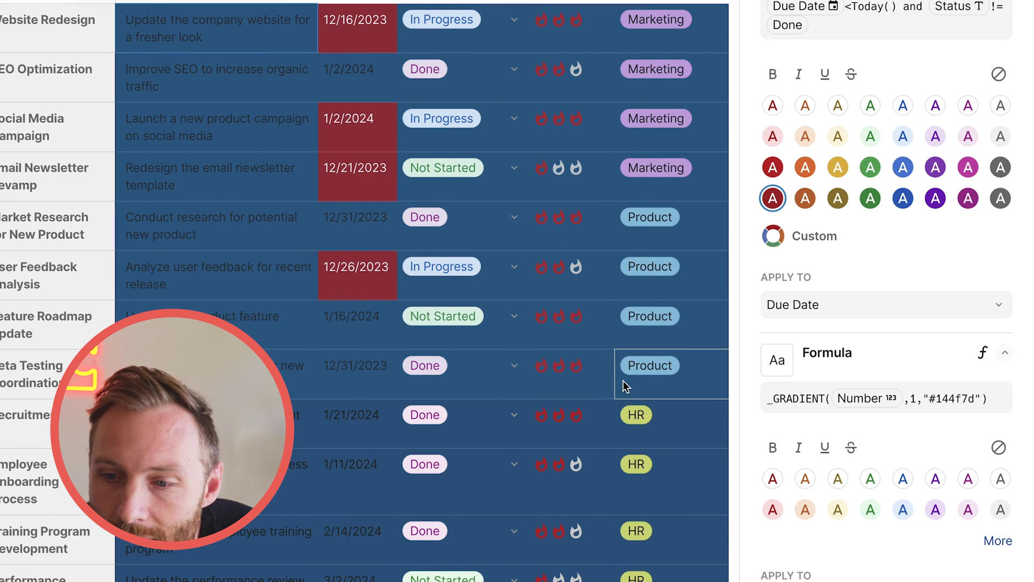
{"action": "scroll", "coordinate": [793, 492], "scroll_direction": "down", "scroll_amount": 2}
{"action": "left_click", "coordinate": [886, 561]}
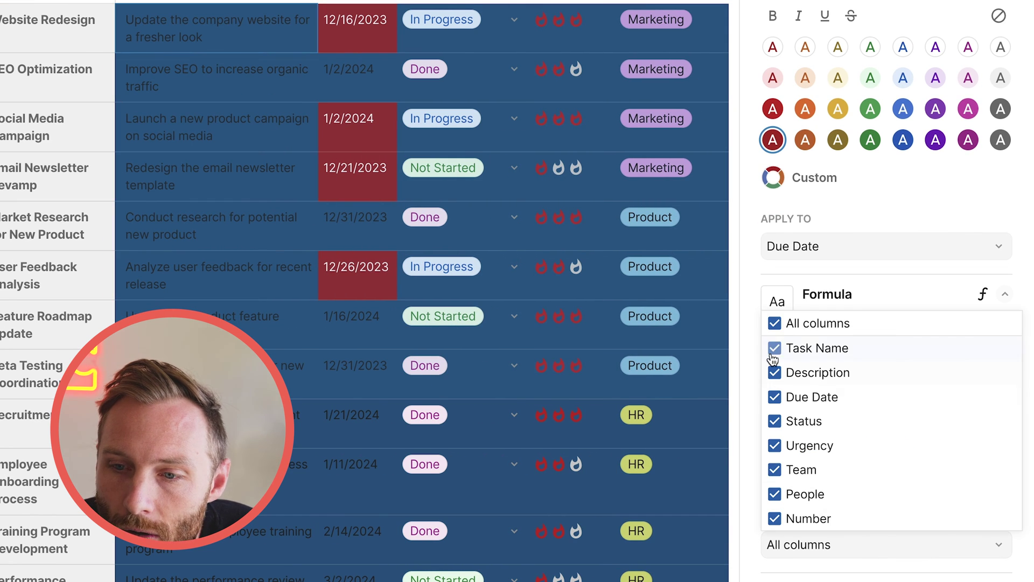
{"action": "left_click", "coordinate": [775, 322]}
{"action": "left_click", "coordinate": [775, 373]}
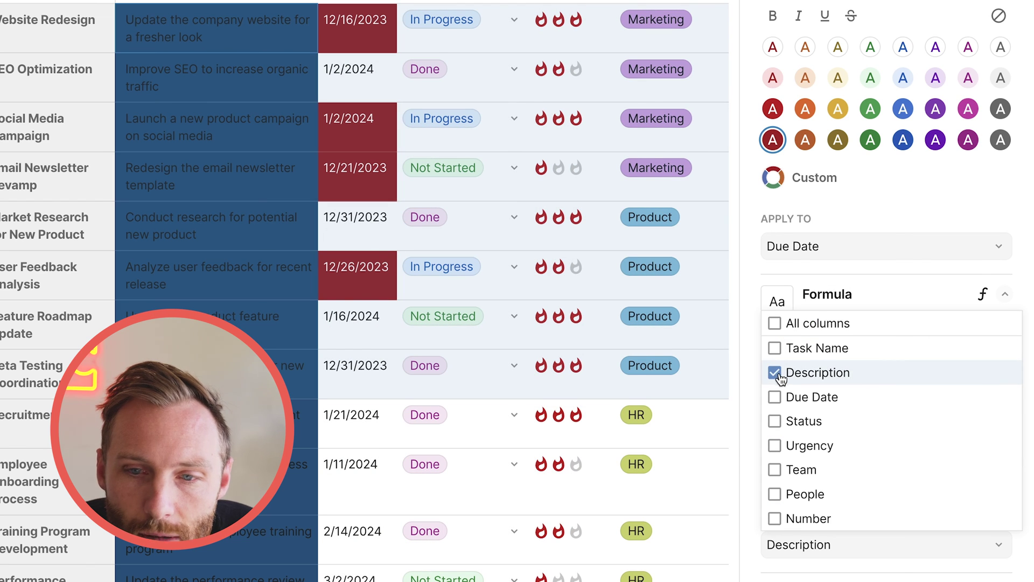
{"action": "key", "text": "Escape"}
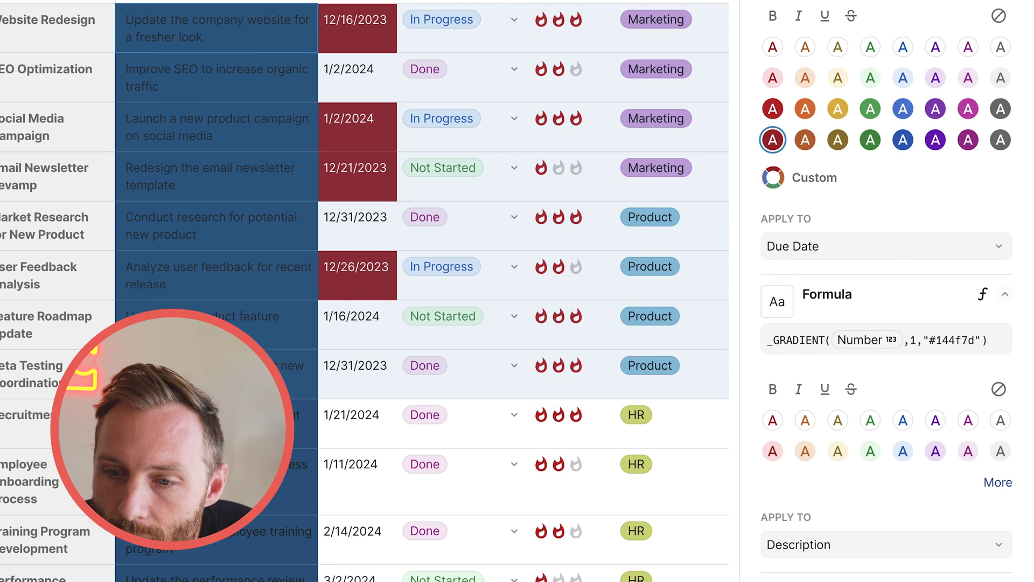
Add a Description column rule with a custom white text colour.
{"action": "left_click", "coordinate": [863, 340]}
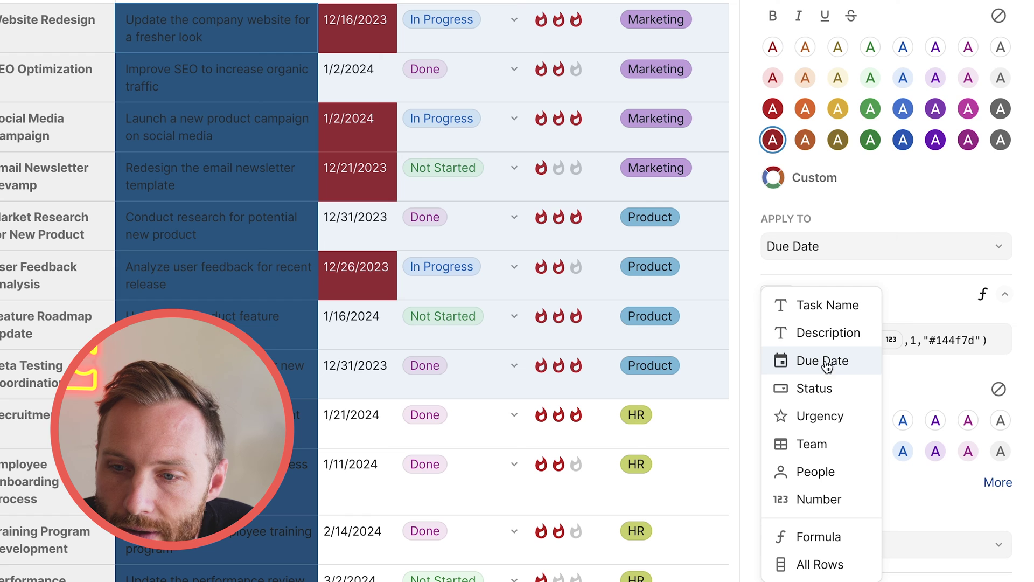
{"action": "left_click", "coordinate": [824, 332]}
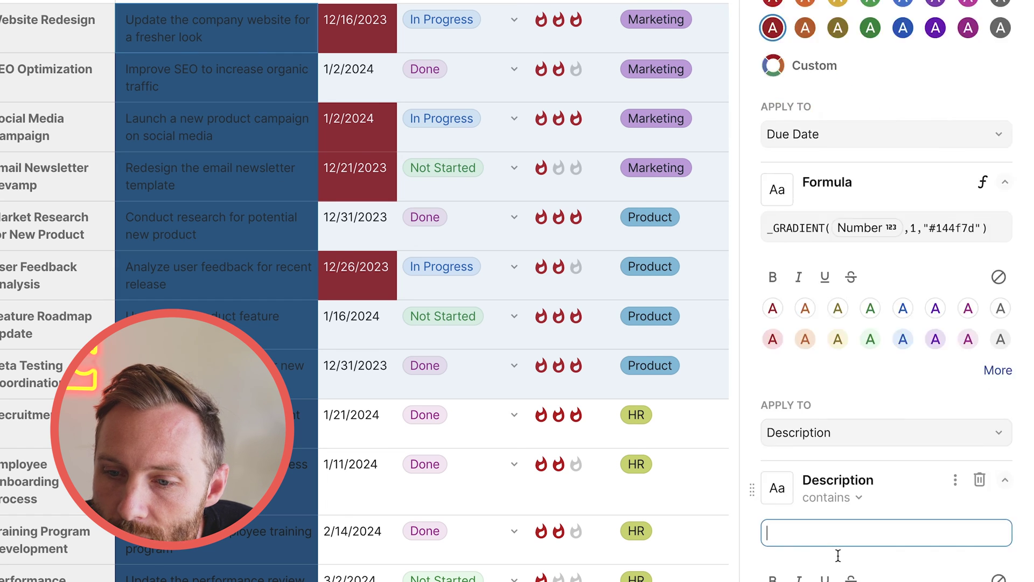
{"action": "scroll", "coordinate": [881, 403], "scroll_direction": "down", "scroll_amount": 3}
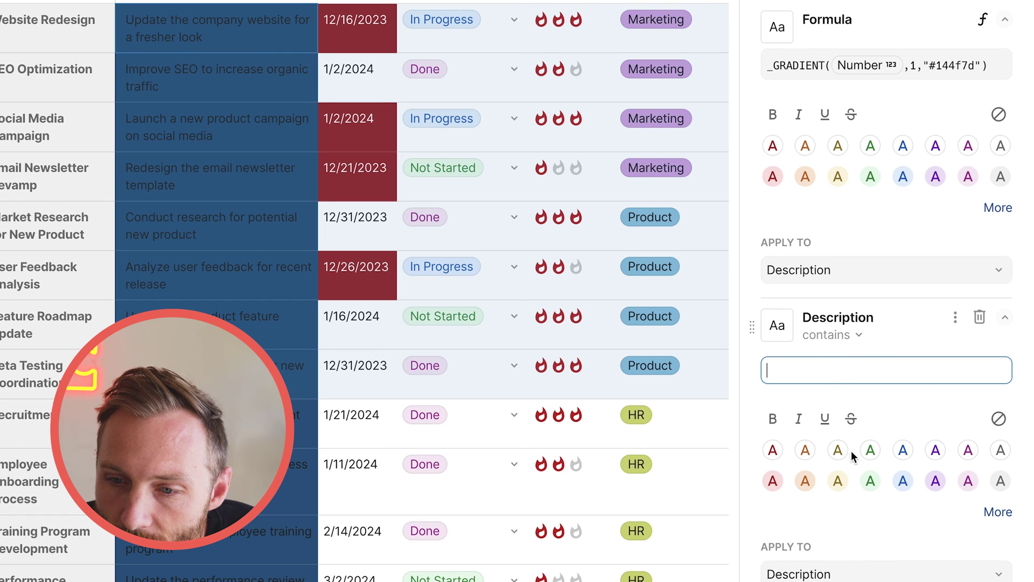
{"action": "left_click", "coordinate": [998, 513]}
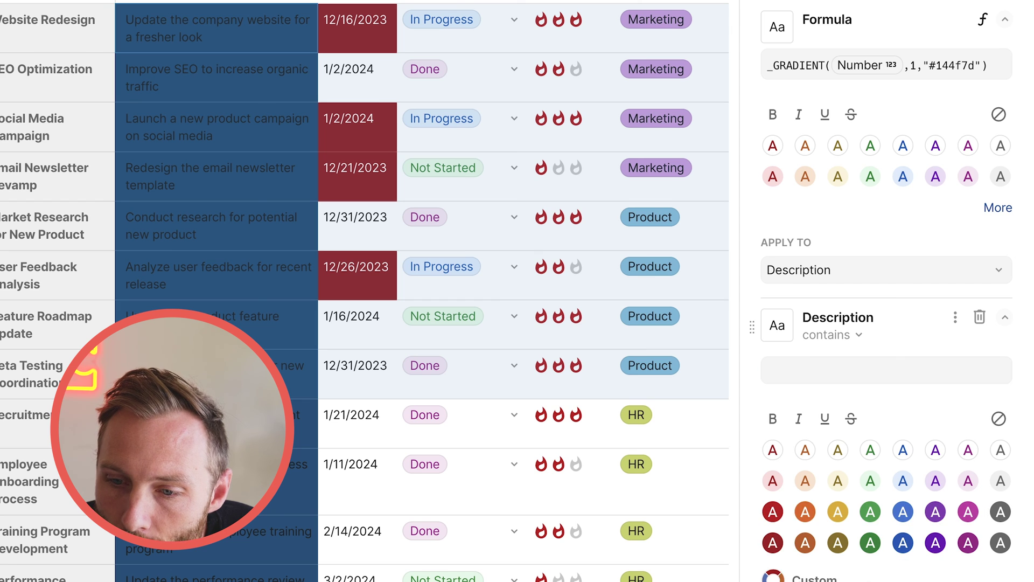
{"action": "left_click", "coordinate": [796, 576]}
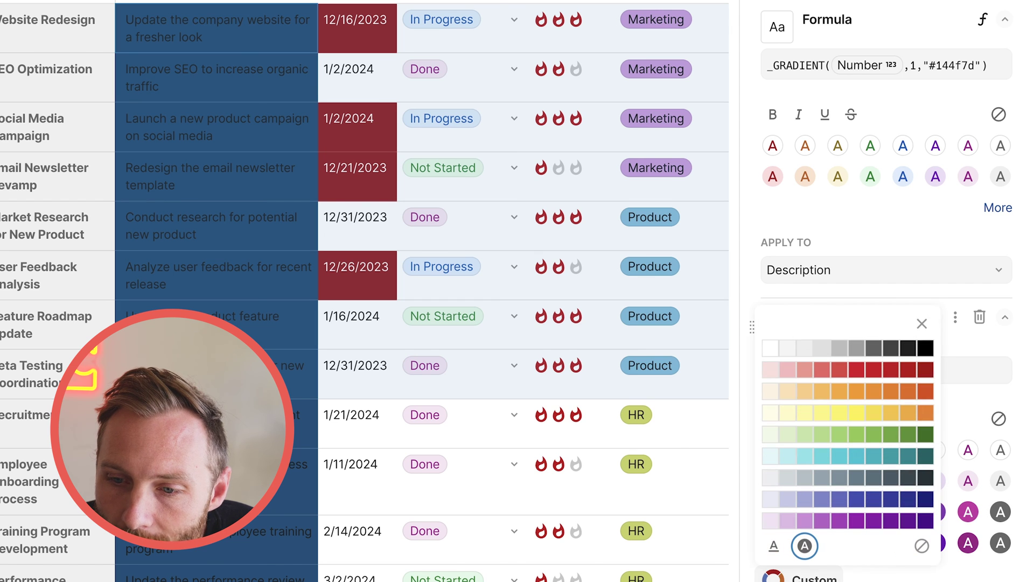
{"action": "left_click", "coordinate": [771, 350]}
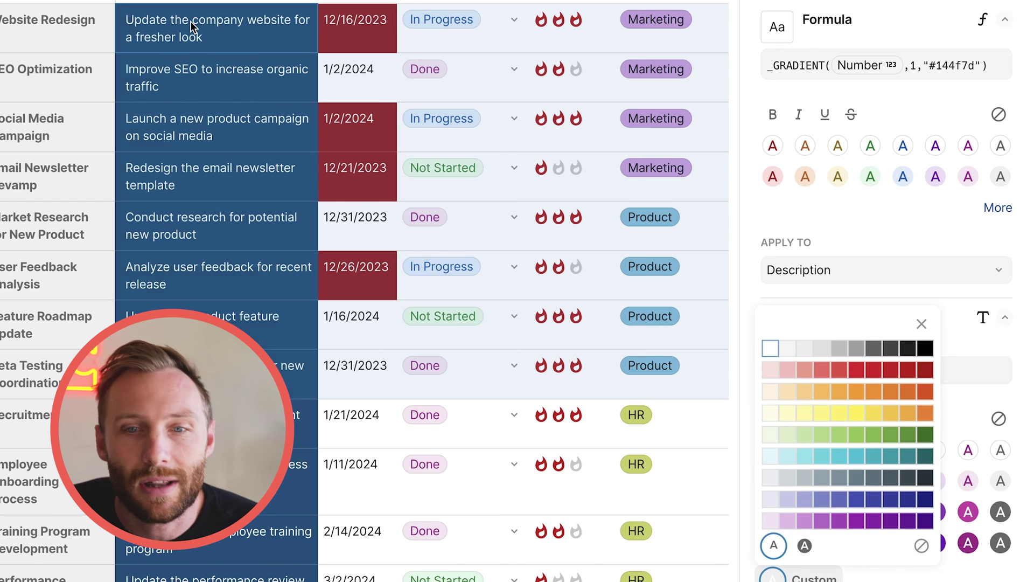
{"action": "left_click", "coordinate": [210, 91]}
Replace the gradient hex 144f7d with ee733e, turning Description cells orange.
{"action": "scroll", "coordinate": [358, 291], "scroll_direction": "right", "scroll_amount": 5}
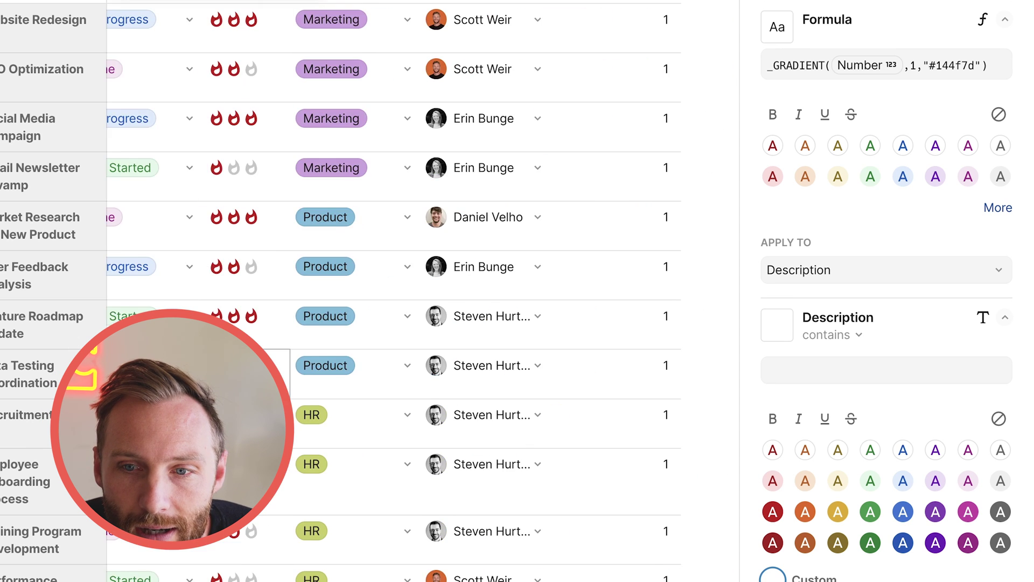
{"action": "scroll", "coordinate": [358, 290], "scroll_direction": "left", "scroll_amount": 5}
{"action": "scroll", "coordinate": [476, 307], "scroll_direction": "right", "scroll_amount": 5}
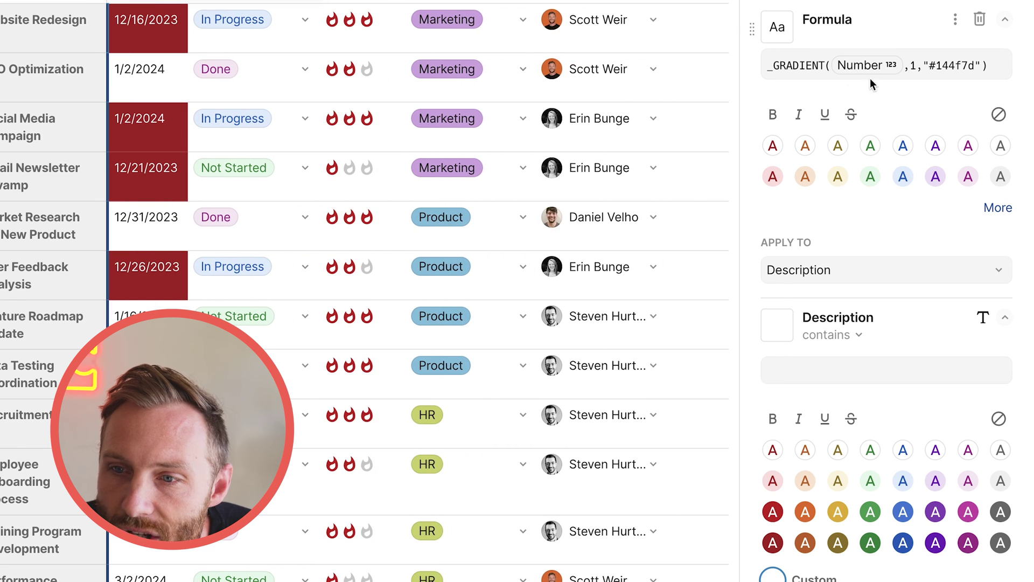
{"action": "left_click", "coordinate": [940, 79]}
{"action": "double_click", "coordinate": [748, 69]}
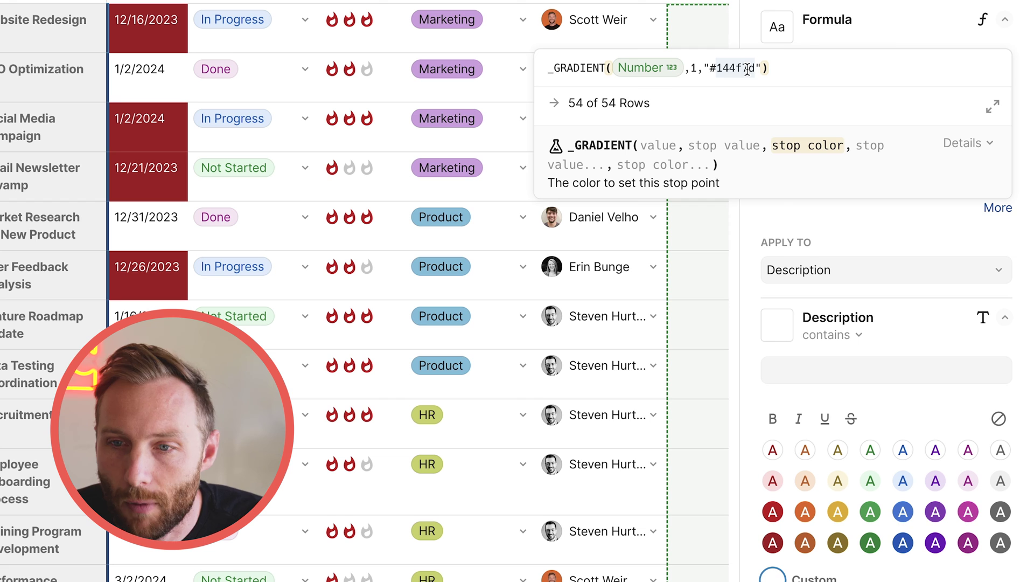
{"action": "type", "text": "ee733e"}
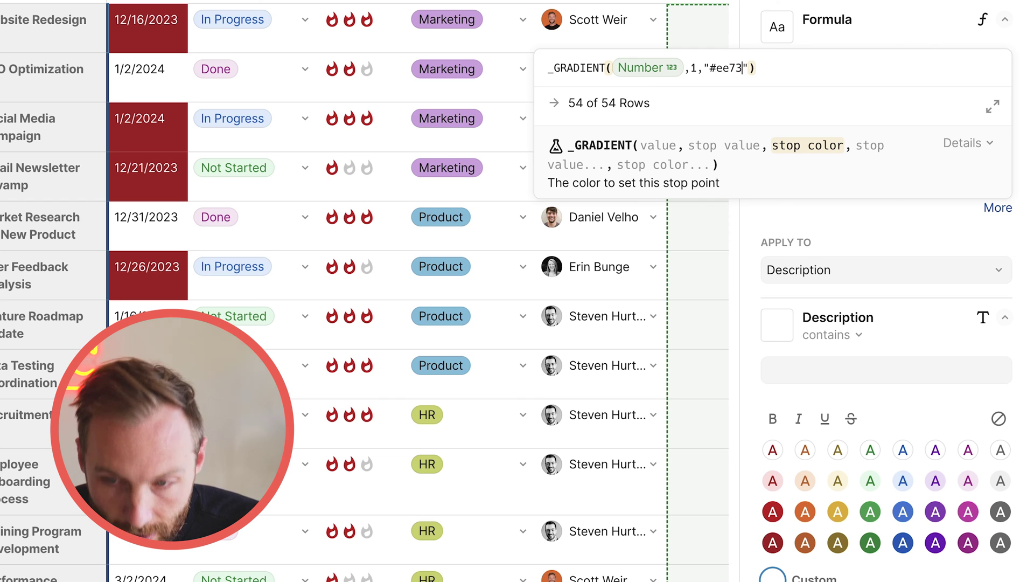
{"action": "key", "text": "Return"}
{"action": "scroll", "coordinate": [490, 173], "scroll_direction": "left", "scroll_amount": 5}
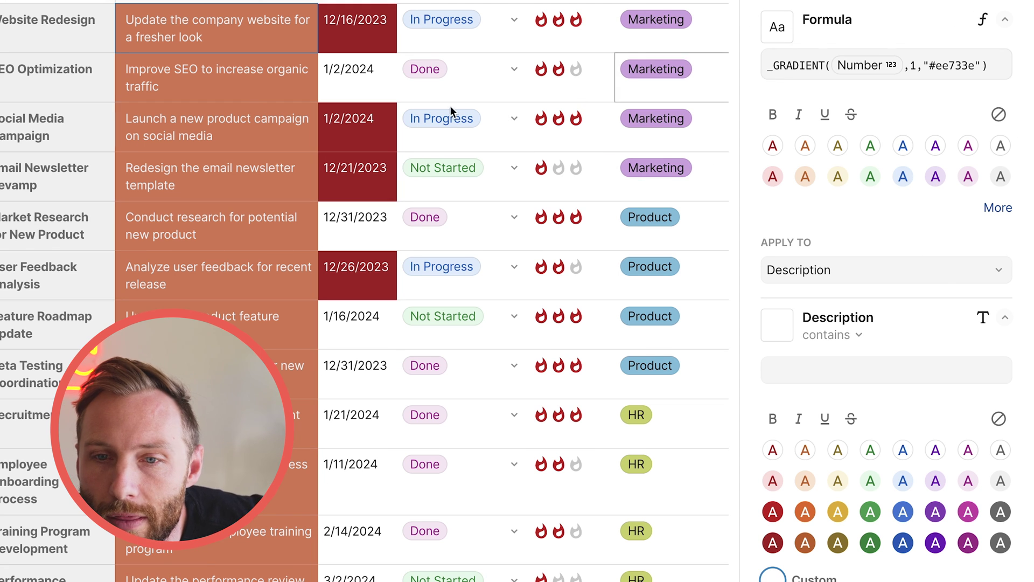
{"action": "scroll", "coordinate": [452, 111], "scroll_direction": "right", "scroll_amount": 5}
{"action": "left_click", "coordinate": [652, 20]}
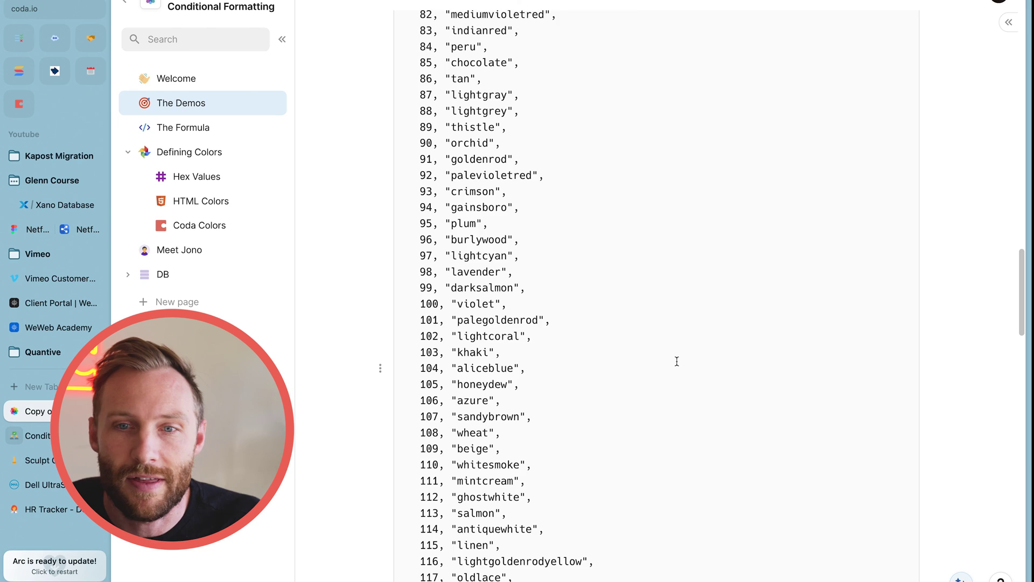
Open The Formula page of the guide and highlight its Example Two gradient table.
{"action": "scroll", "coordinate": [678, 361], "scroll_direction": "up", "scroll_amount": 20}
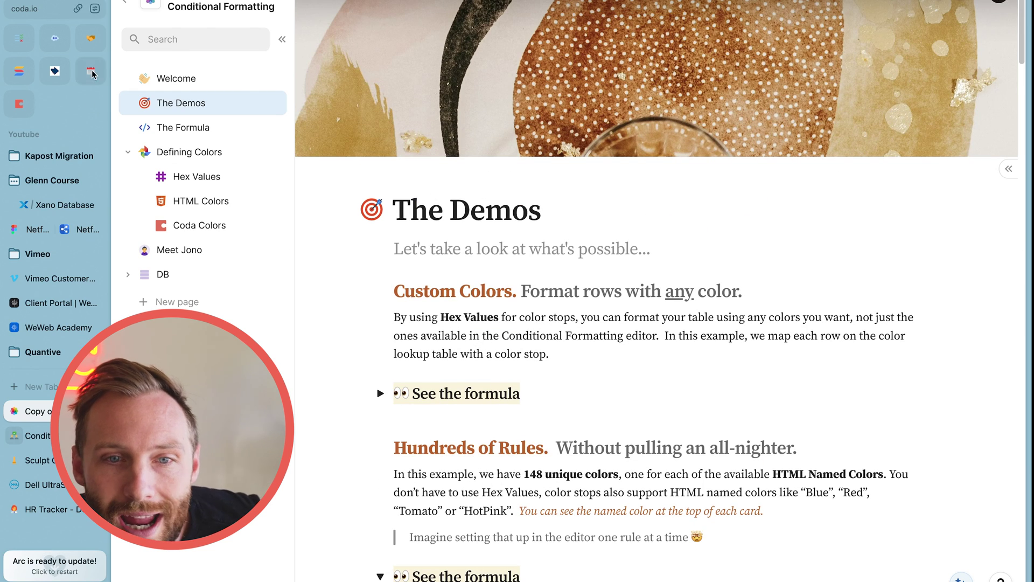
{"action": "left_click", "coordinate": [189, 130]}
{"action": "scroll", "coordinate": [622, 319], "scroll_direction": "up", "scroll_amount": 5}
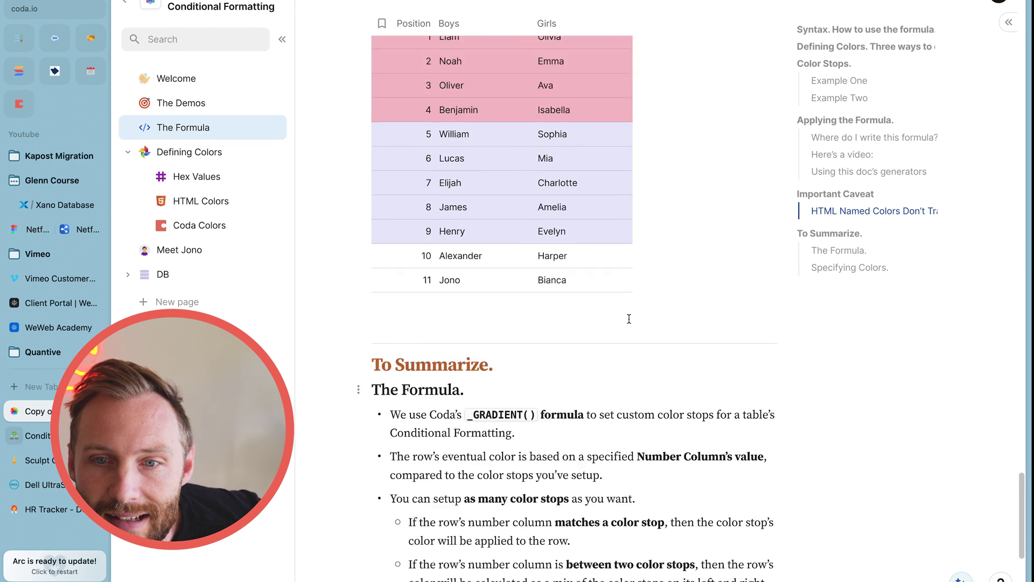
{"action": "scroll", "coordinate": [571, 395], "scroll_direction": "up", "scroll_amount": 15}
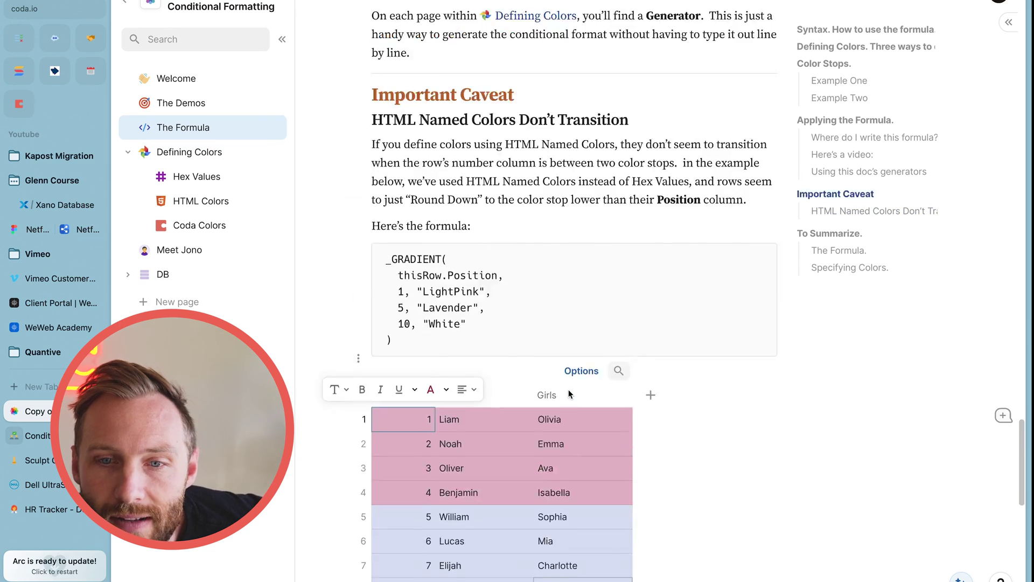
{"action": "scroll", "coordinate": [570, 395], "scroll_direction": "up", "scroll_amount": 15}
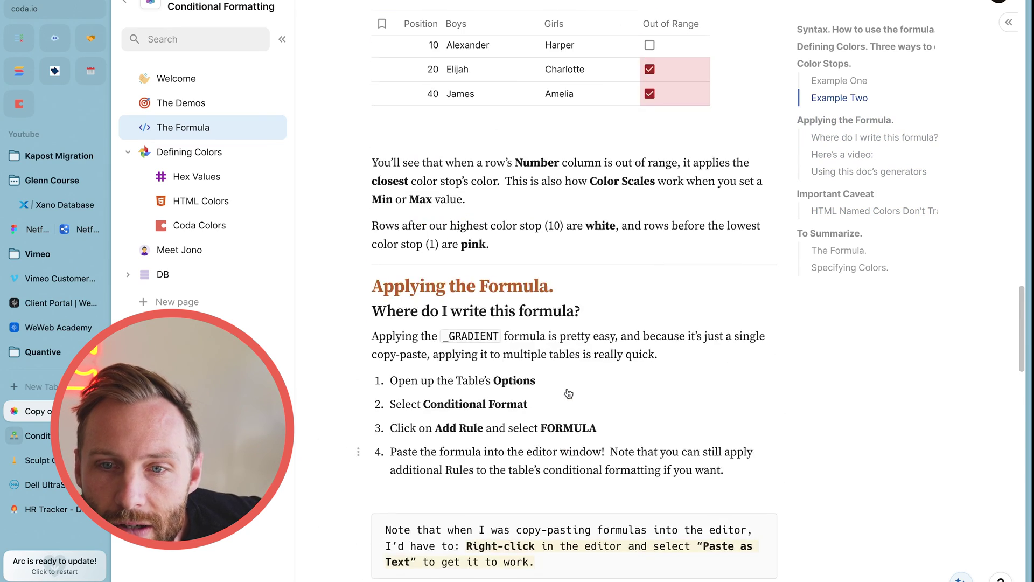
{"action": "left_click_drag", "start_coordinate": [426, 221], "coordinate": [674, 409]}
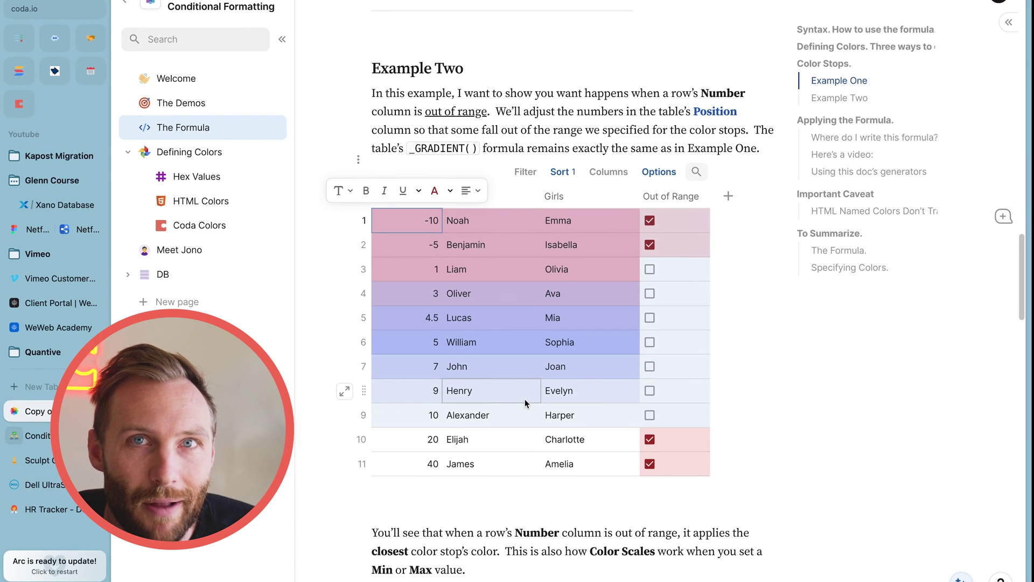
Back in the Tasks doc, open _GRADIENT(Number,1,"#ee733e") and show its syntax help.
{"action": "left_click", "coordinate": [33, 436]}
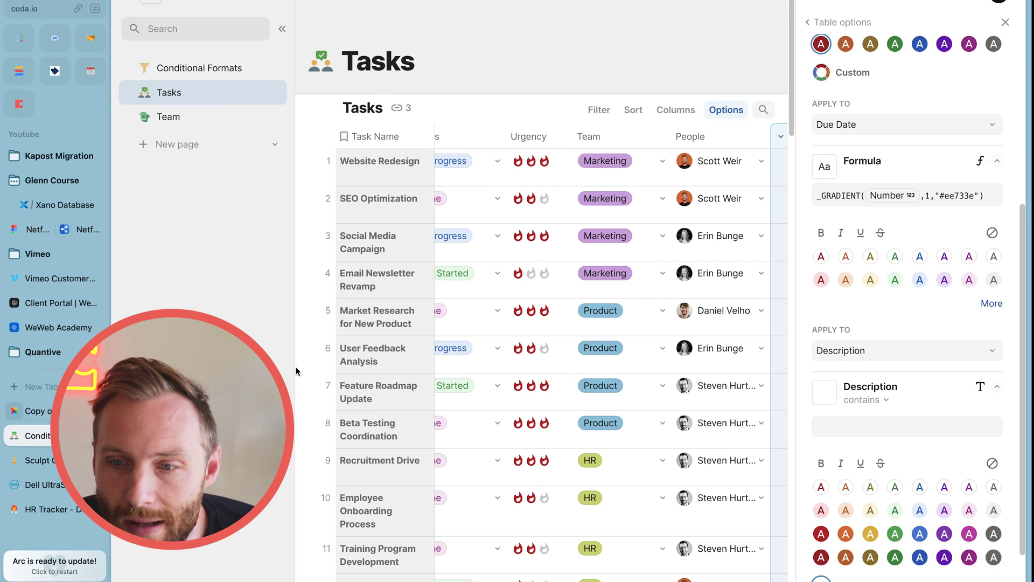
{"action": "scroll", "coordinate": [951, 399], "scroll_direction": "down", "scroll_amount": 2}
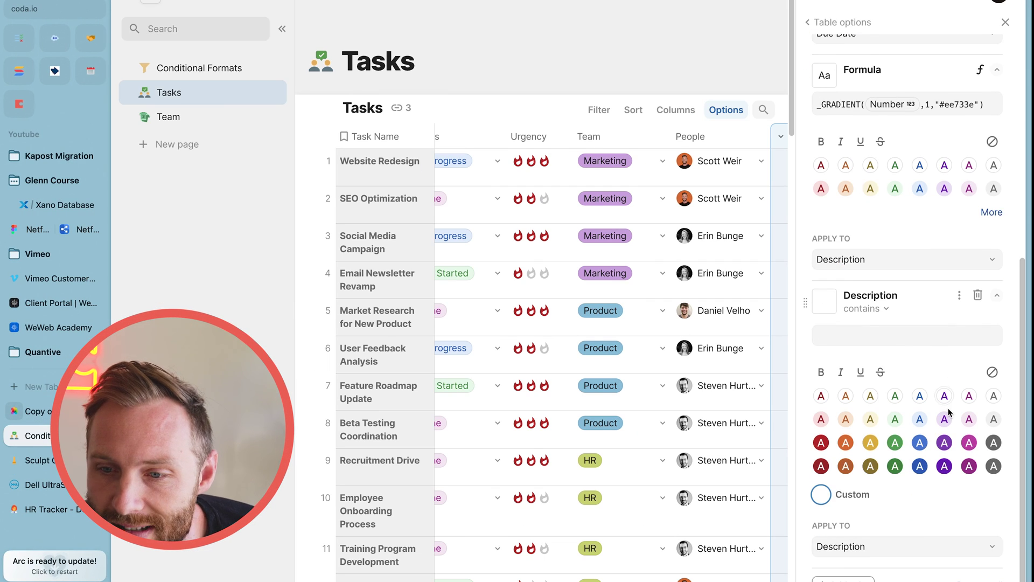
{"action": "left_click", "coordinate": [843, 106]}
{"action": "left_click", "coordinate": [660, 102]}
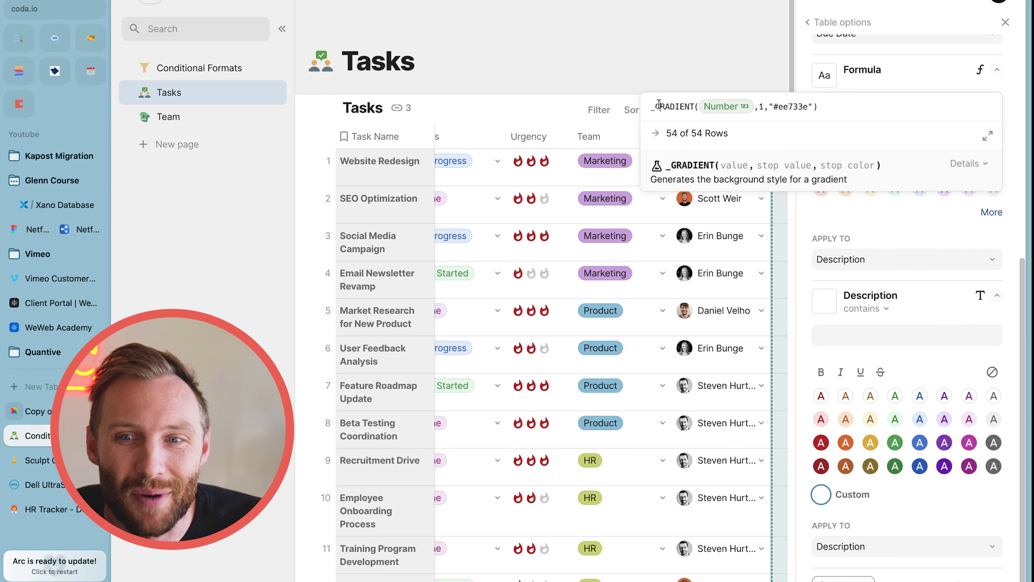